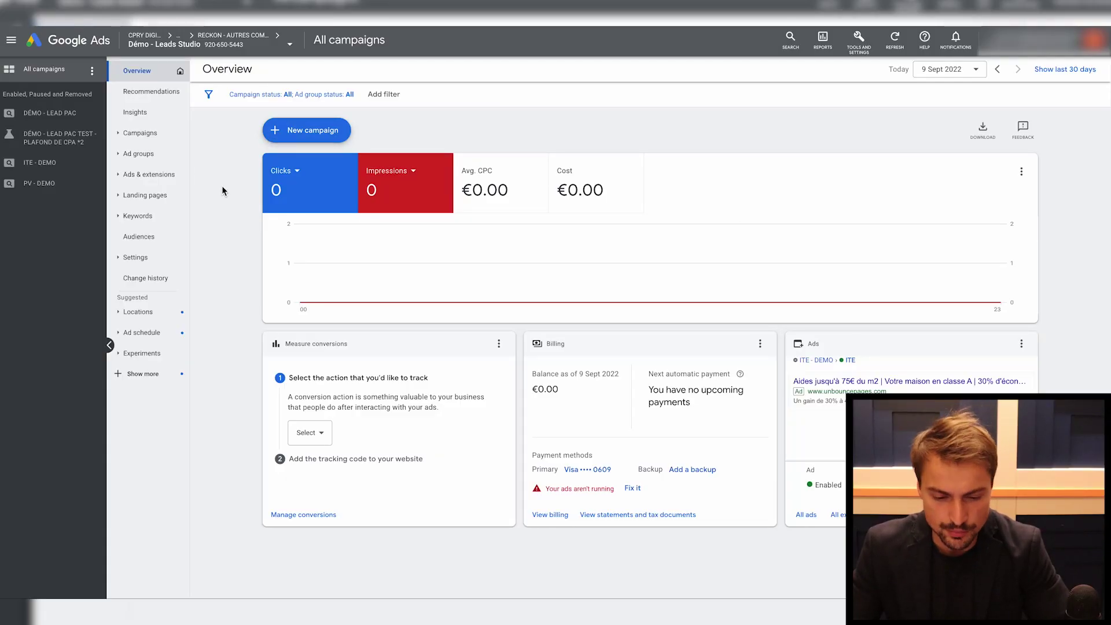
- Start a new campaign with the Leads objective and select Search as the campaign type
{"action": "left_click", "coordinate": [286, 137]}
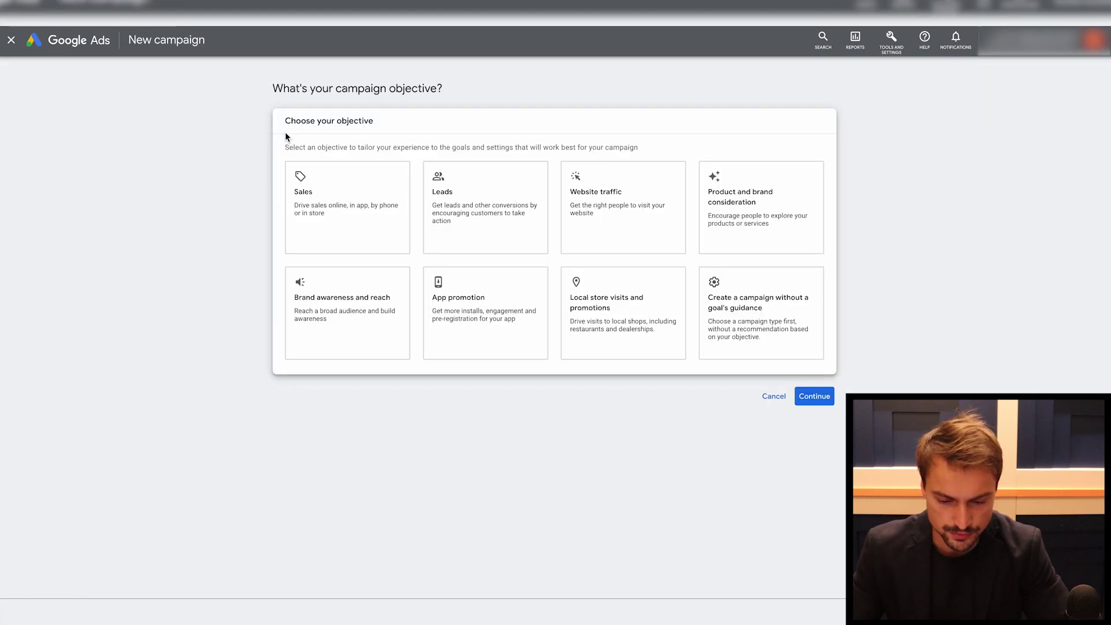
{"action": "left_click", "coordinate": [457, 180]}
{"action": "left_click", "coordinate": [814, 494]}
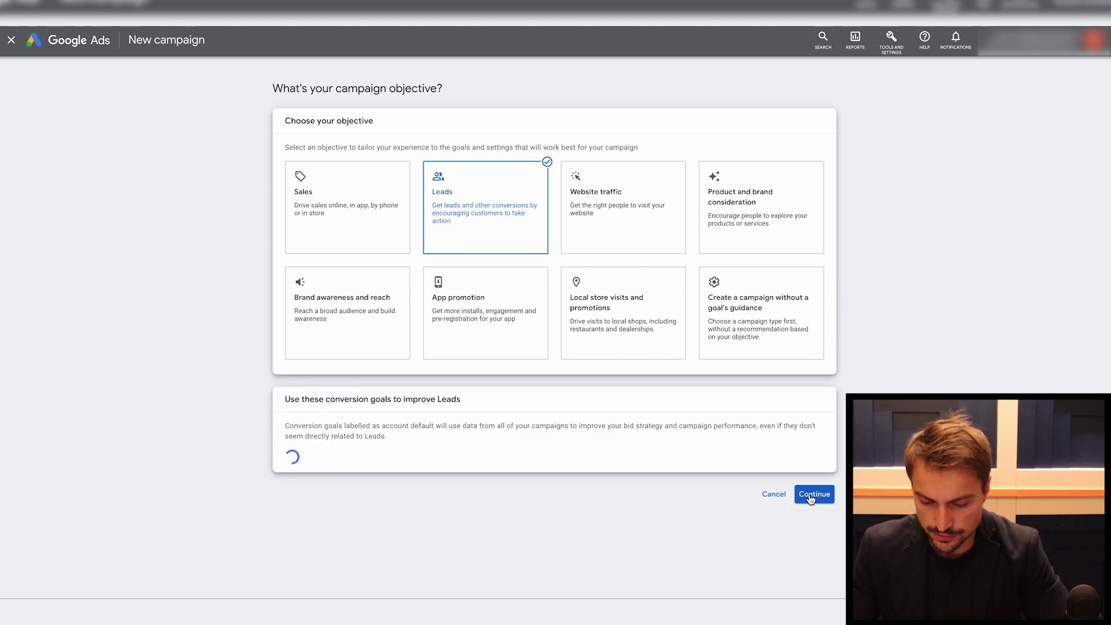
{"action": "left_click", "coordinate": [284, 383]}
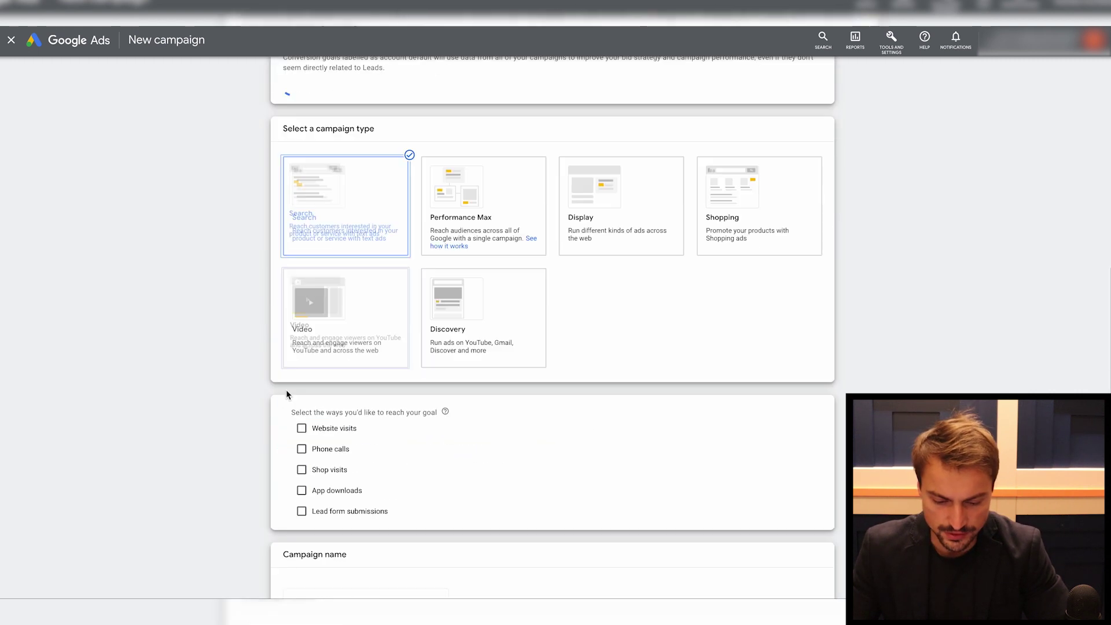
- Choose lead form submissions as the only way to reach the campaign goal, leaving website visits unselected
{"action": "left_click", "coordinate": [302, 354]}
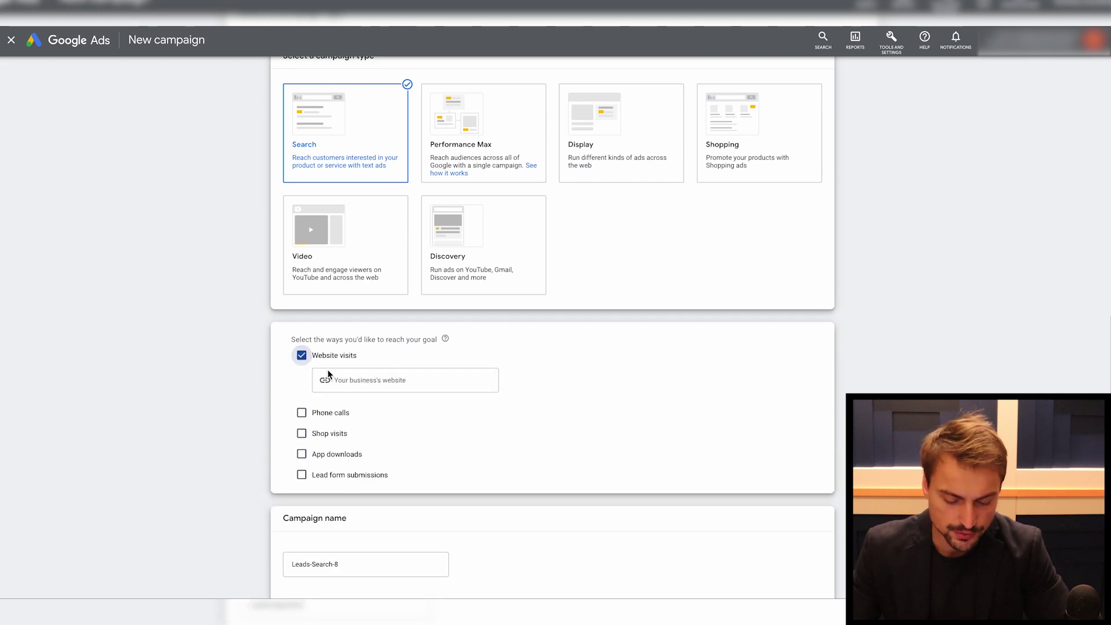
{"action": "left_click", "coordinate": [302, 355]}
{"action": "left_click", "coordinate": [302, 437]}
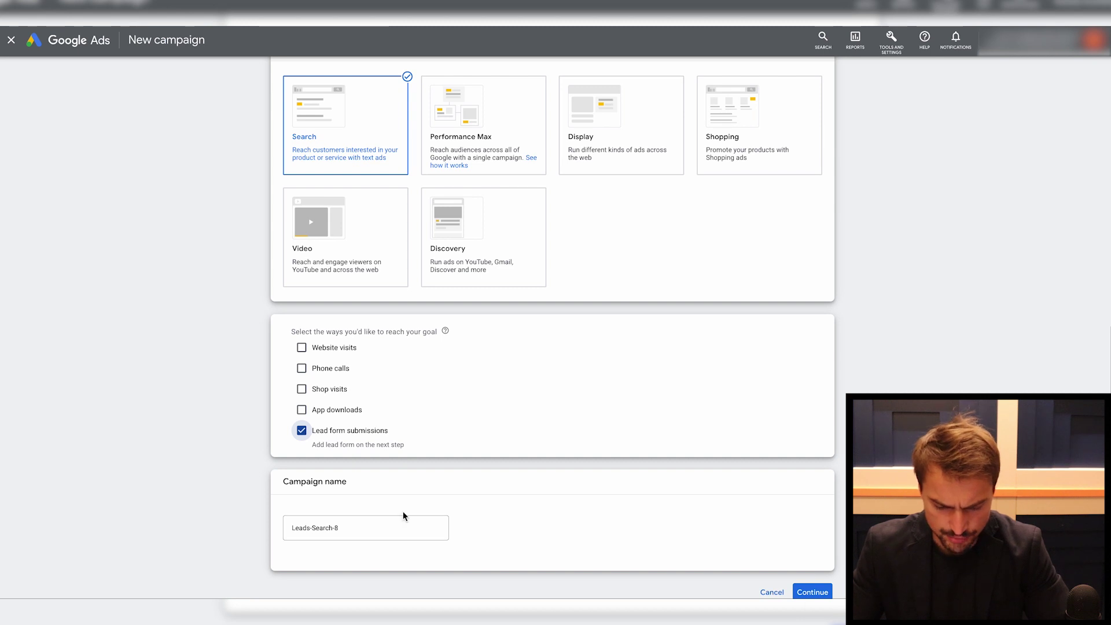
- Name the campaign "Leads CPF FORMATION - DEMO" and continue to the bidding settings
{"action": "triple_click", "coordinate": [331, 528]}
{"action": "type", "text": "Leads"}
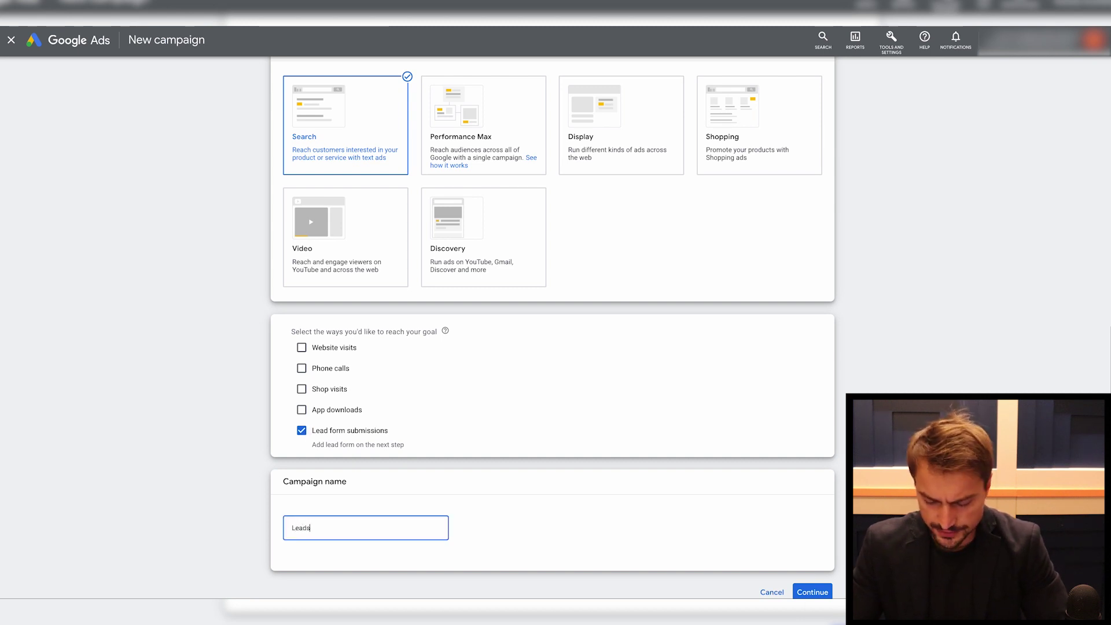
{"action": "type", "text": " CPF FORMATION - DEMO"}
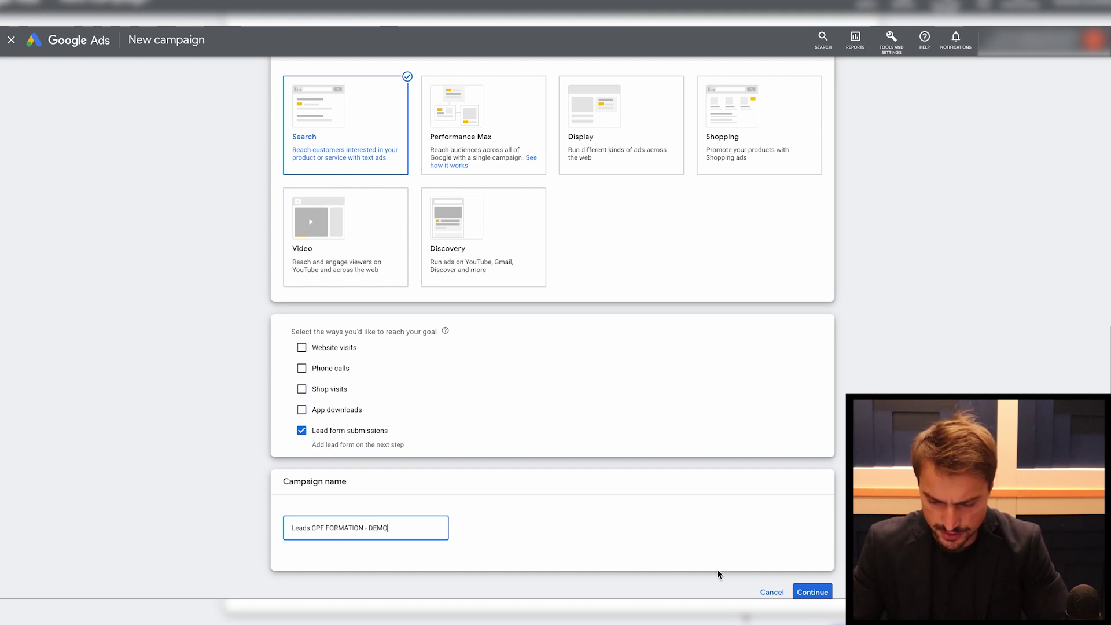
{"action": "left_click", "coordinate": [811, 592]}
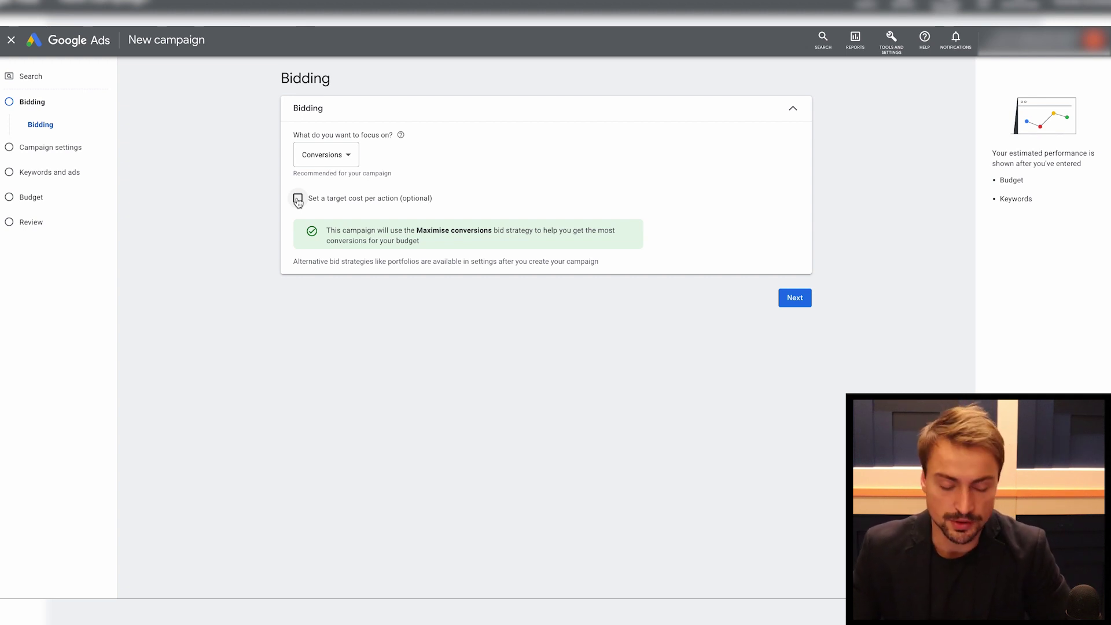
- Enable a target cost per action of €154 for conversion bidding and continue to the campaign settings
{"action": "left_click", "coordinate": [298, 199]}
{"action": "left_click", "coordinate": [327, 234]}
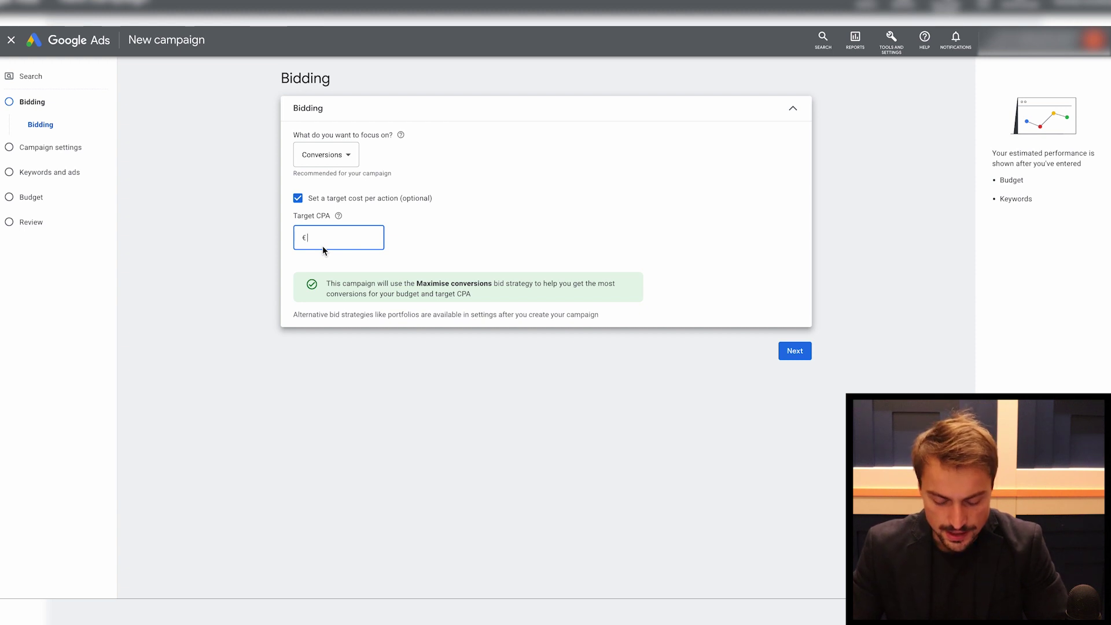
{"action": "type", "text": "15"}
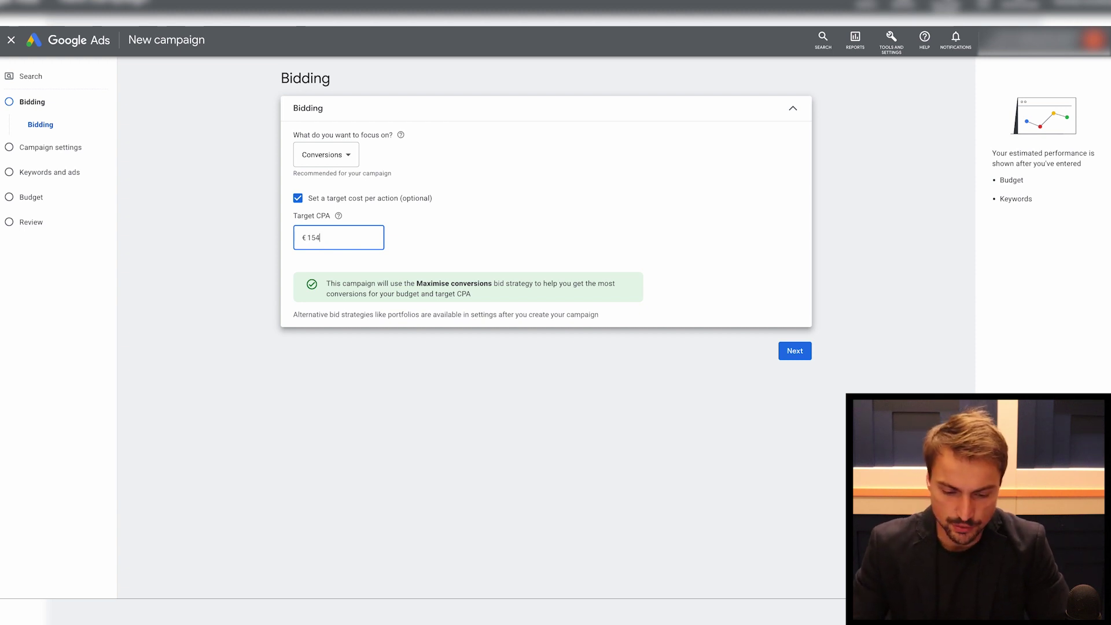
{"action": "left_click", "coordinate": [787, 355]}
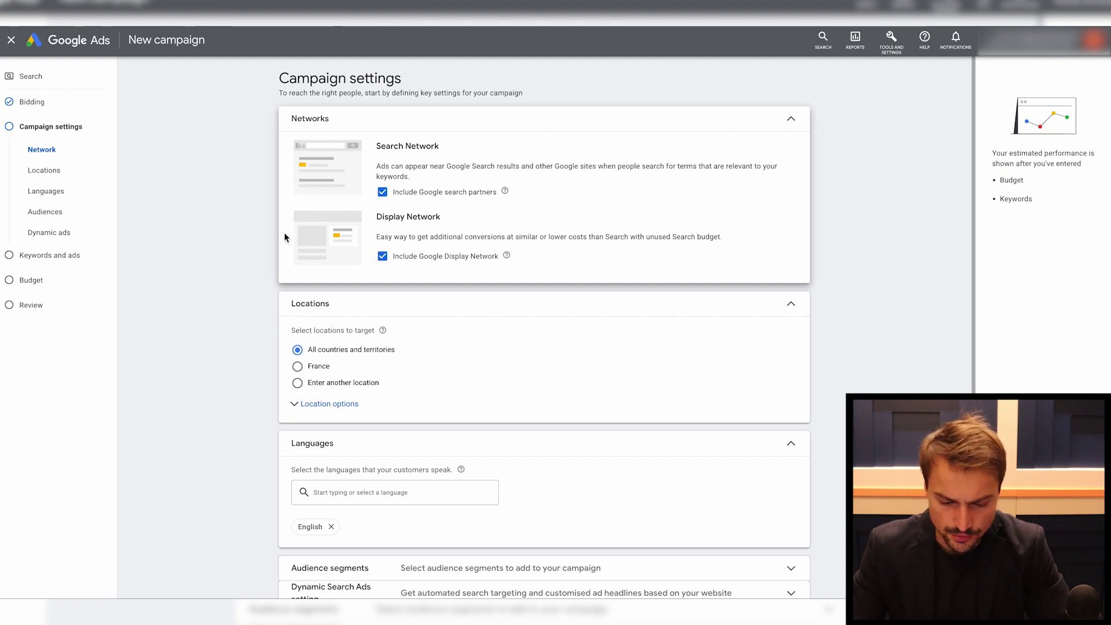
- Exclude Google search partners and the Google Display Network from the campaign, and set France as the target location
{"action": "left_click", "coordinate": [383, 282]}
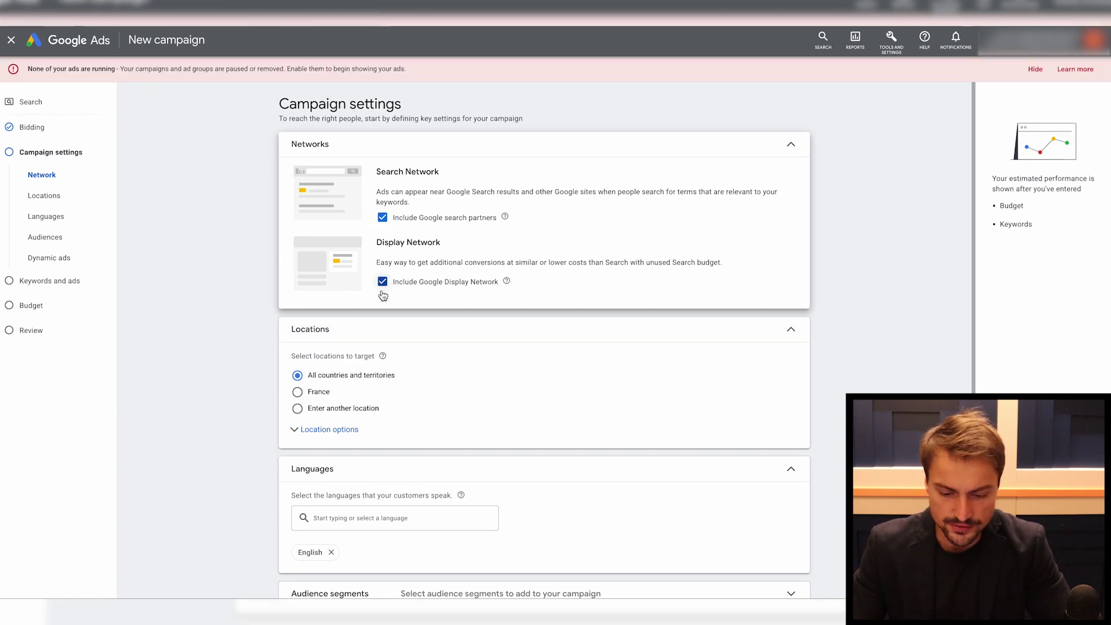
{"action": "left_click", "coordinate": [383, 218]}
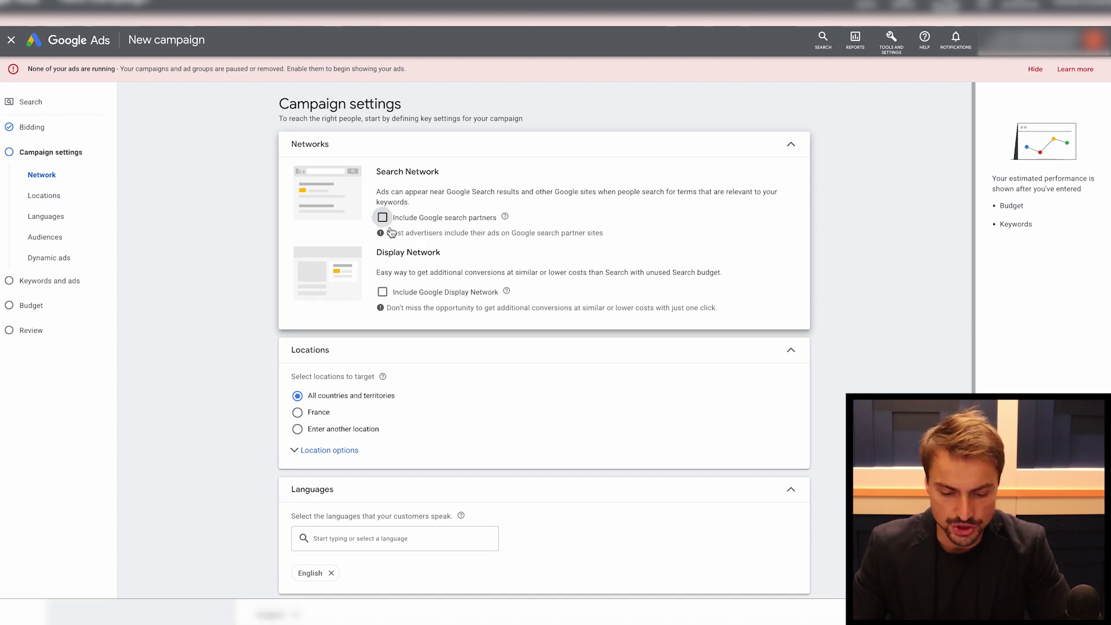
{"action": "left_click", "coordinate": [294, 412]}
- Replace English with French as the campaign language and continue to keywords and ads
{"action": "scroll", "coordinate": [257, 419], "scroll_direction": "down", "scroll_amount": 3}
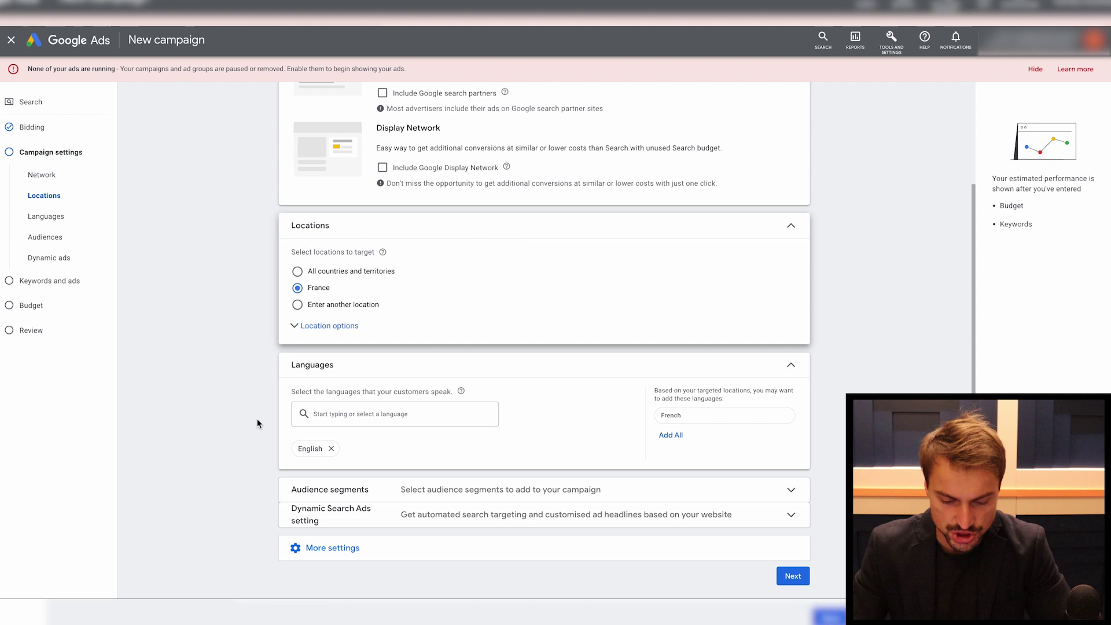
{"action": "left_click", "coordinate": [332, 449]}
{"action": "left_click", "coordinate": [334, 425]}
{"action": "type", "text": "FRE"}
{"action": "left_click", "coordinate": [324, 444]}
{"action": "left_click", "coordinate": [255, 416]}
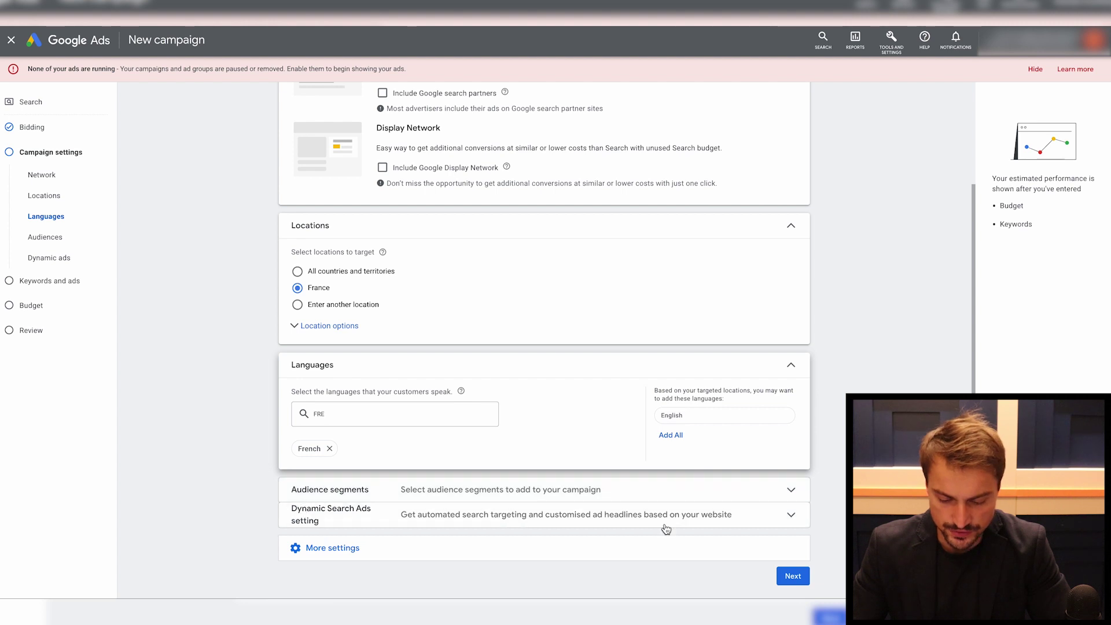
{"action": "left_click", "coordinate": [792, 577]}
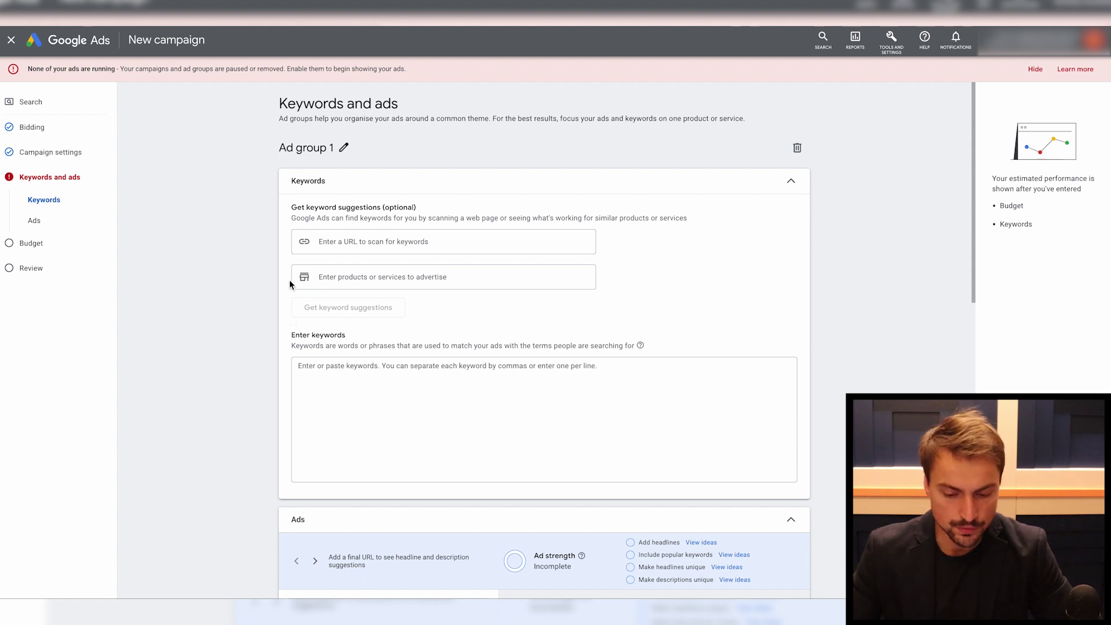
- Enter the phrase-match keywords "formation bureautique" and "formation bureautique gratuite" for Ad group 1
{"action": "left_click", "coordinate": [305, 364]}
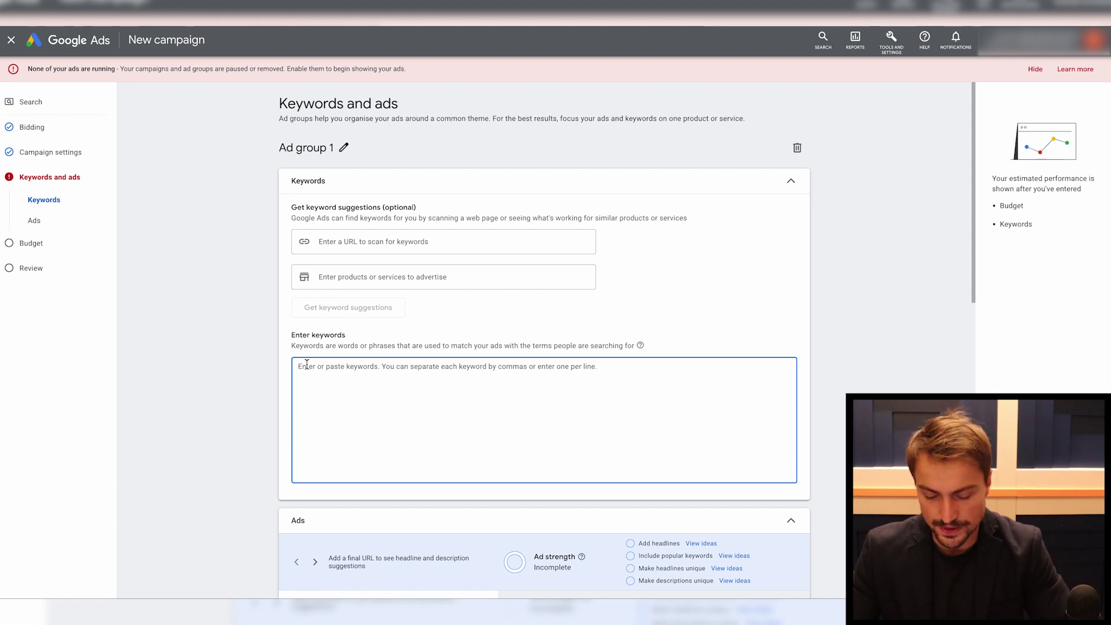
{"action": "type", "text": "\""}
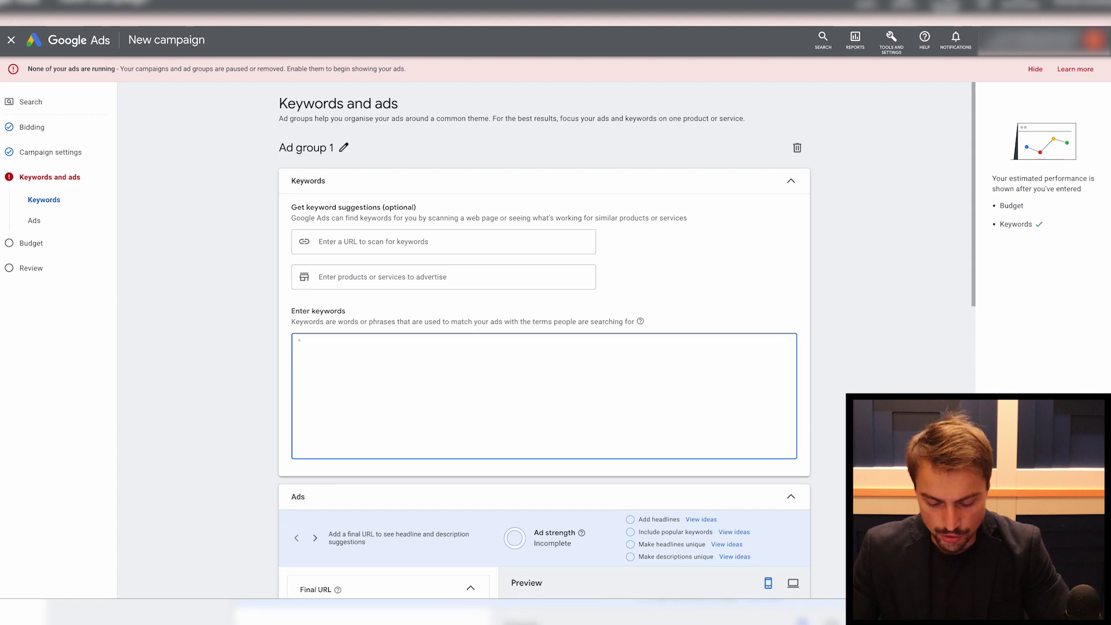
{"action": "type", "text": "formation bureautique\" "}
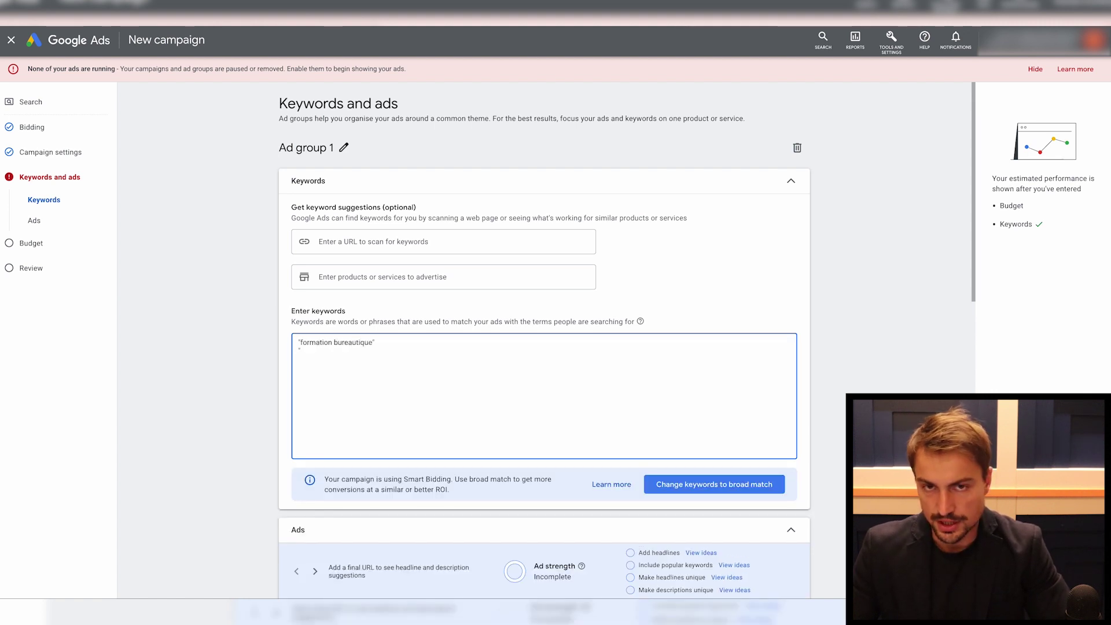
{"action": "type", "text": "\"formma"}
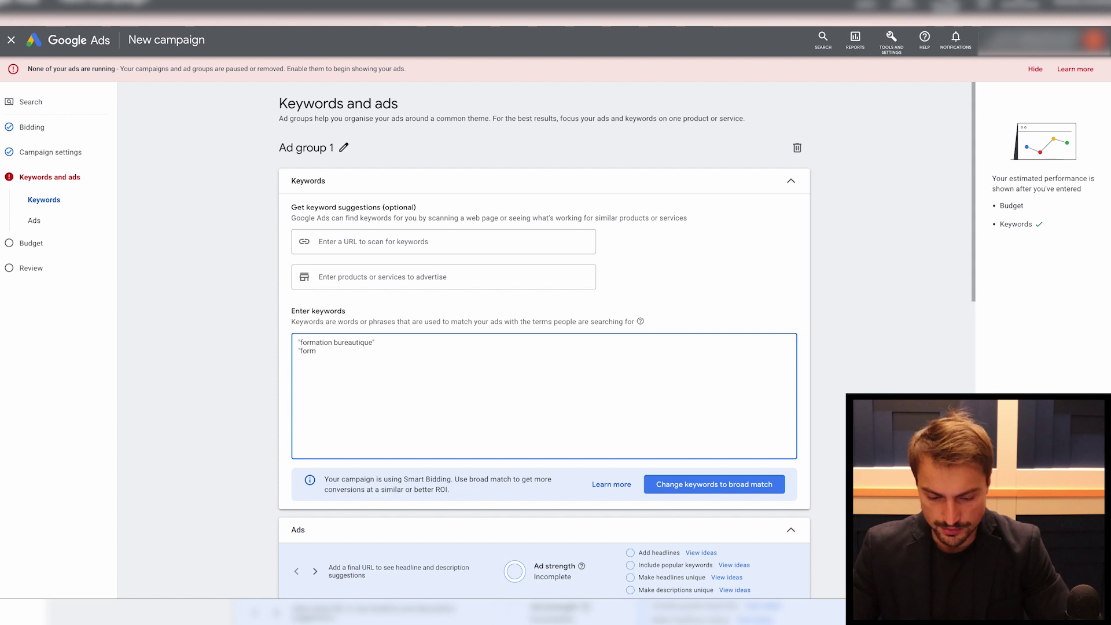
{"action": "key", "text": "BackSpace"}
{"action": "key", "text": "BackSpace"}
{"action": "type", "text": "ation buteau"}
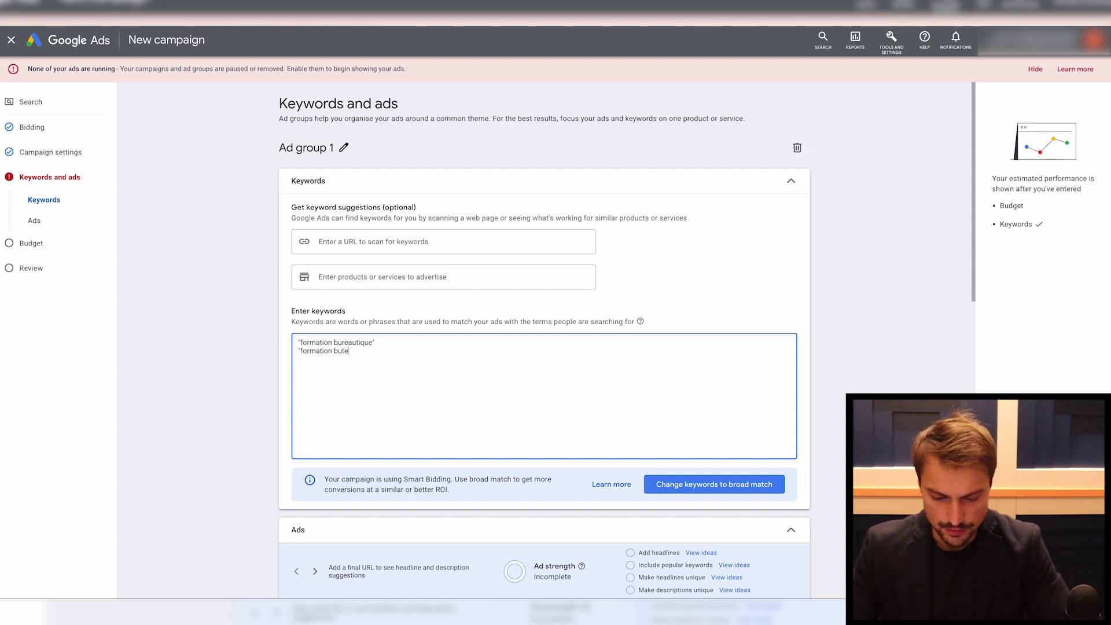
{"action": "key", "text": "BackSpace"}
{"action": "key", "text": "BackSpace"}
{"action": "key", "text": "BackSpace"}
{"action": "key", "text": "BackSpace"}
{"action": "type", "text": "reautique gratuite"}
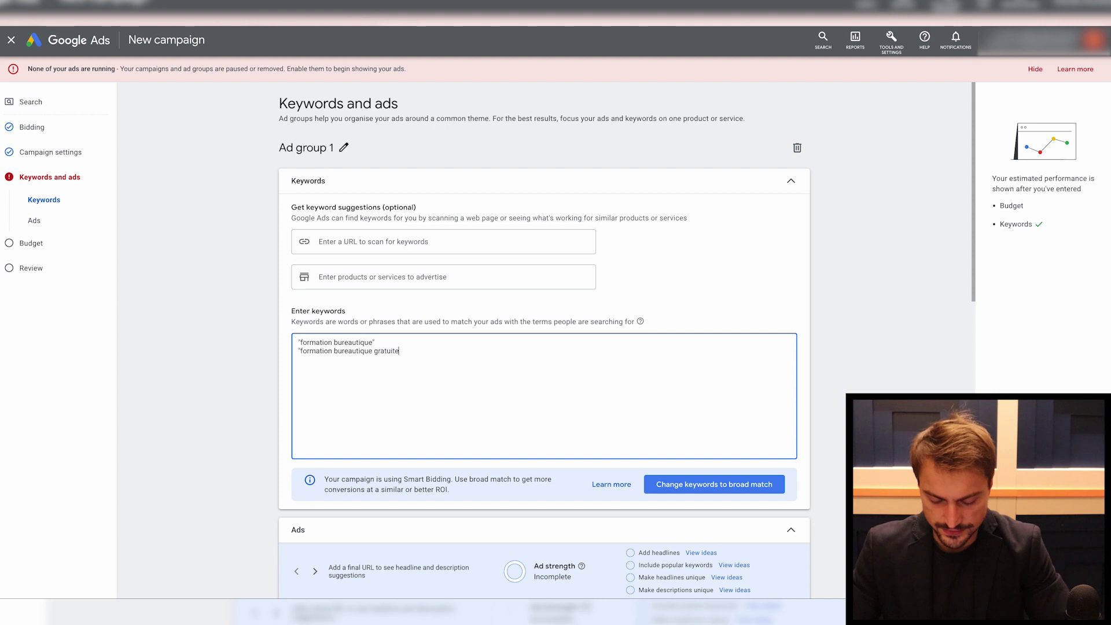
- Add the keyword "formation bureatique debutant" on a new line of the ad group's keyword list
{"action": "key", "text": "Return"}
{"action": "type", "text": "formation burea"}
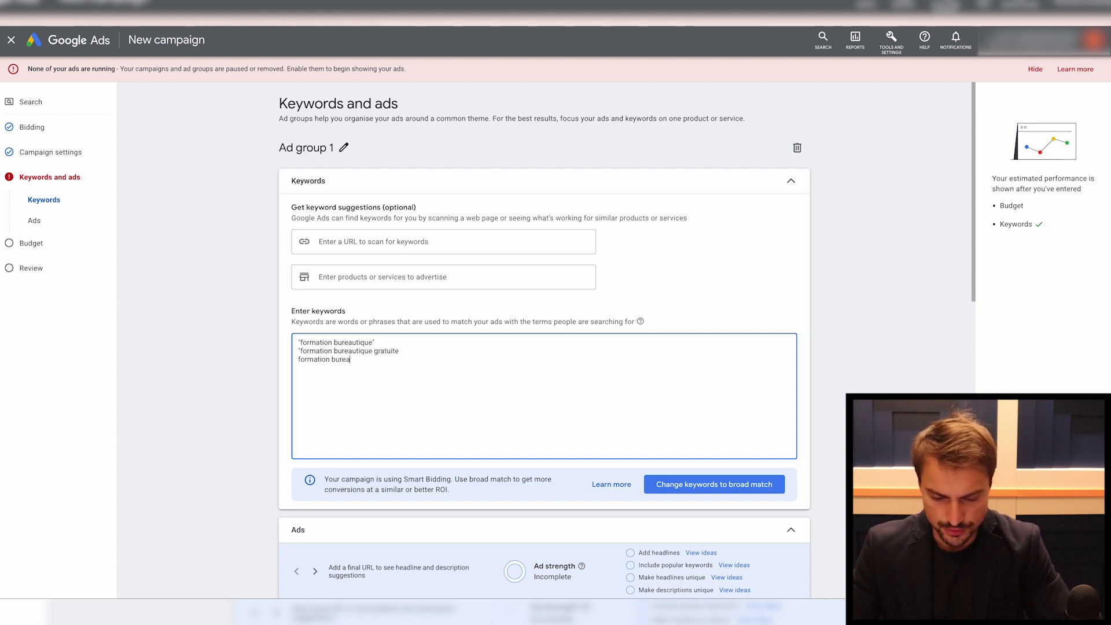
{"action": "type", "text": "tique debutant"}
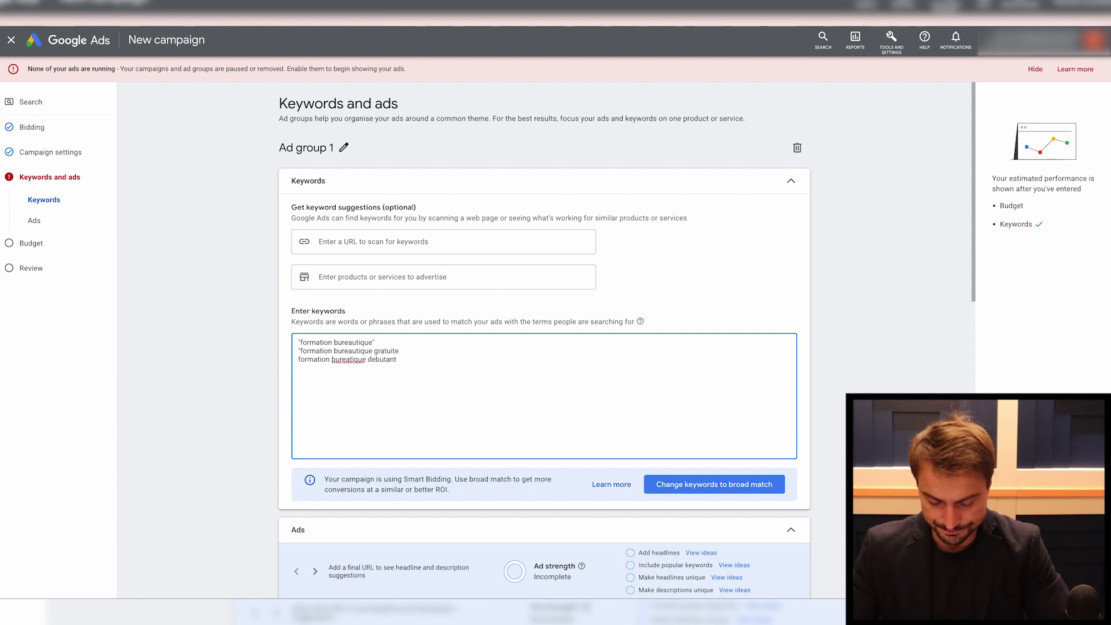
{"action": "type", "text": "\""}
{"action": "key", "text": "Return"}
- Add the phrase-match keywords "apprendre la bureautique" and "se former à la bureautique" to the keyword list
{"action": "type", "text": "\"apprendre la bute"}
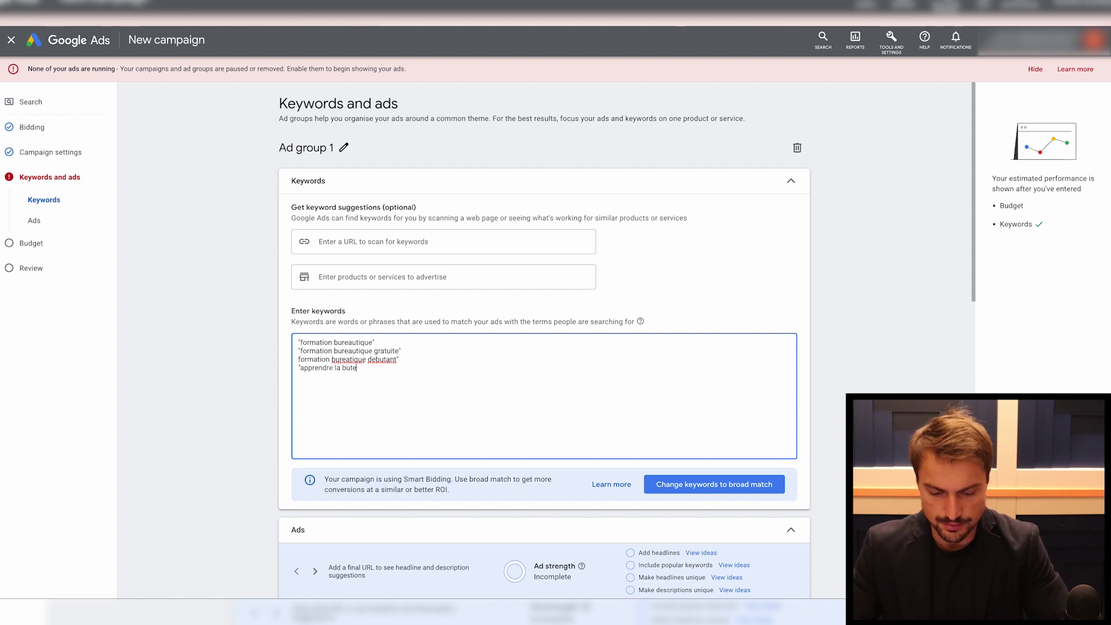
{"action": "type", "text": "reautique"}
{"action": "key", "text": "Return"}
{"action": "type", "text": "\"se former à la b"}
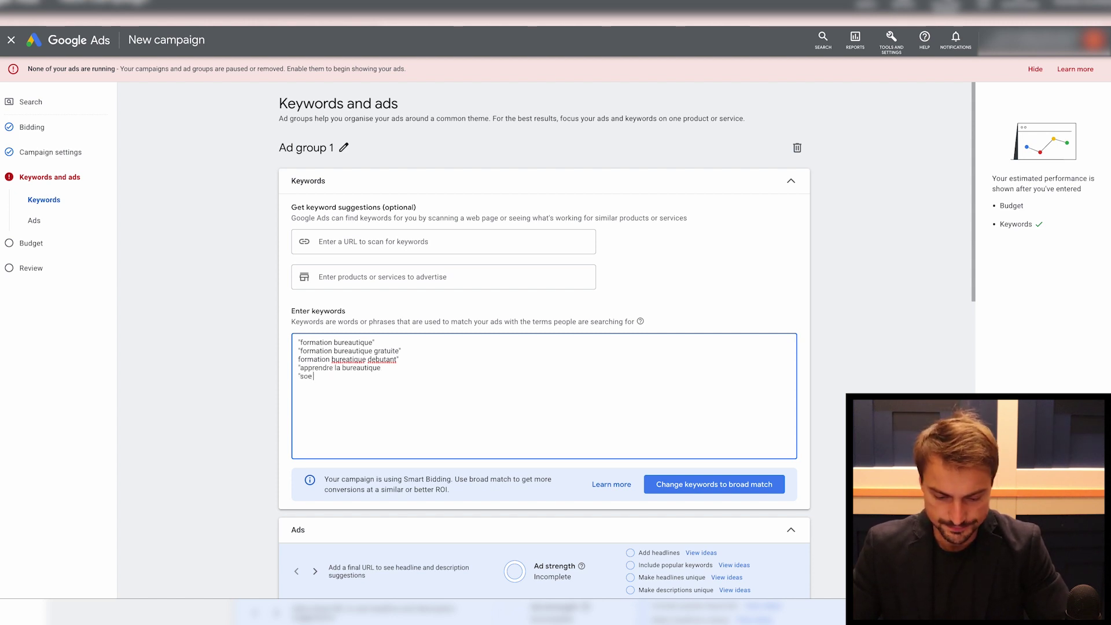
{"action": "type", "text": "ureautique\""}
{"action": "key", "text": "Return"}
- Add the phrase-match keywords "cours de bureautique" and "bureautique cpf", and correct the misspelled "bureatique" to "bureautique" in the debutant keyword
{"action": "type", "text": "\"cour"}
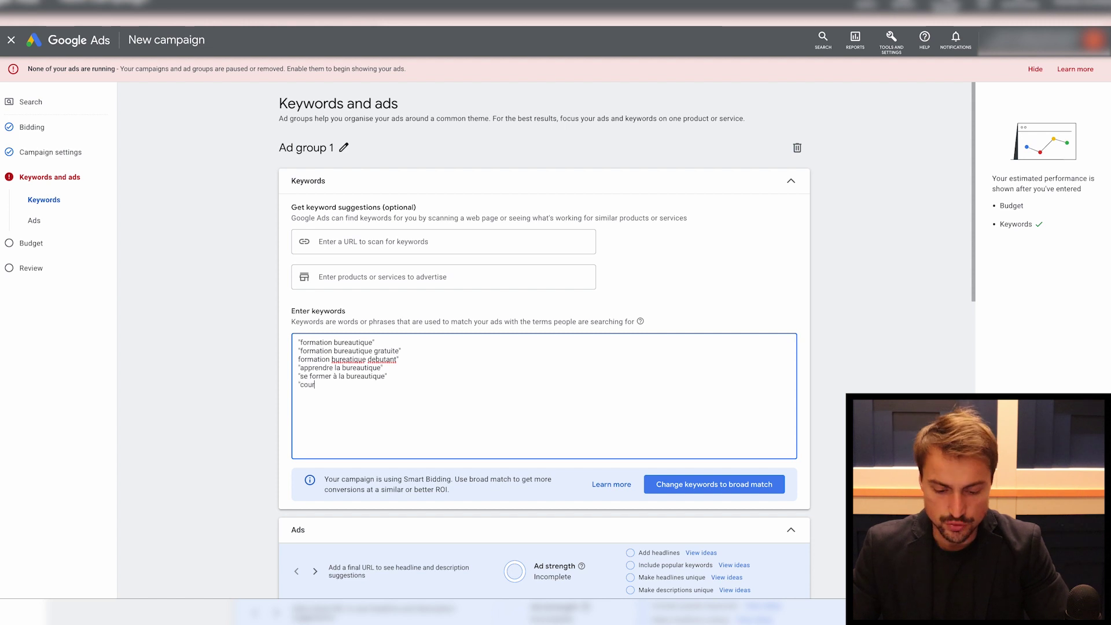
{"action": "type", "text": "s de bureau"}
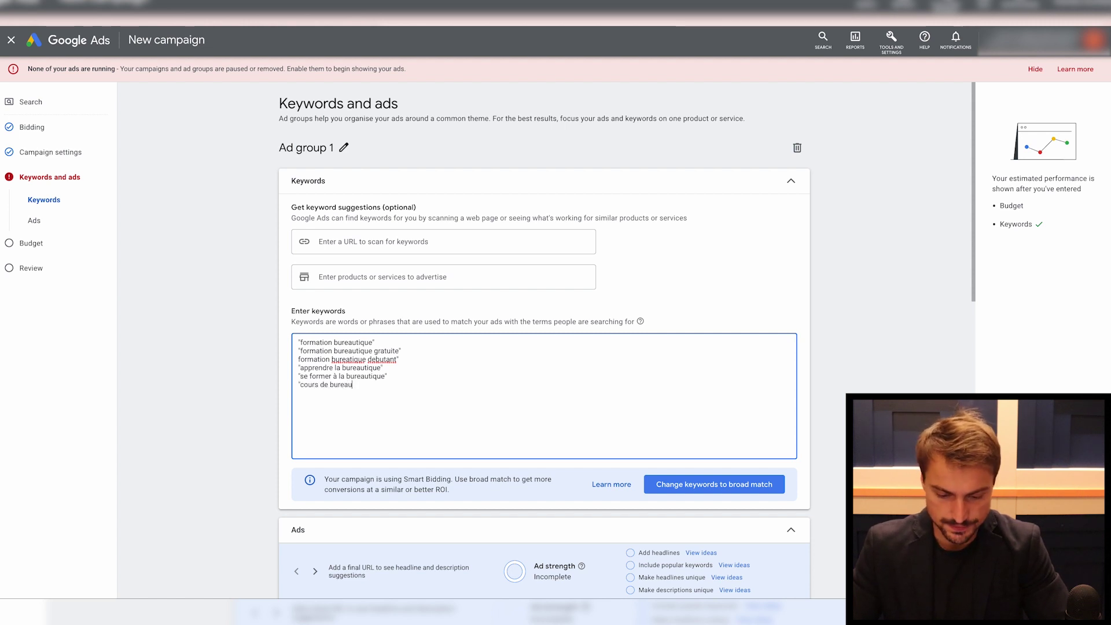
{"action": "type", "text": "tique\"bureu"}
{"action": "type", "text": "ut"}
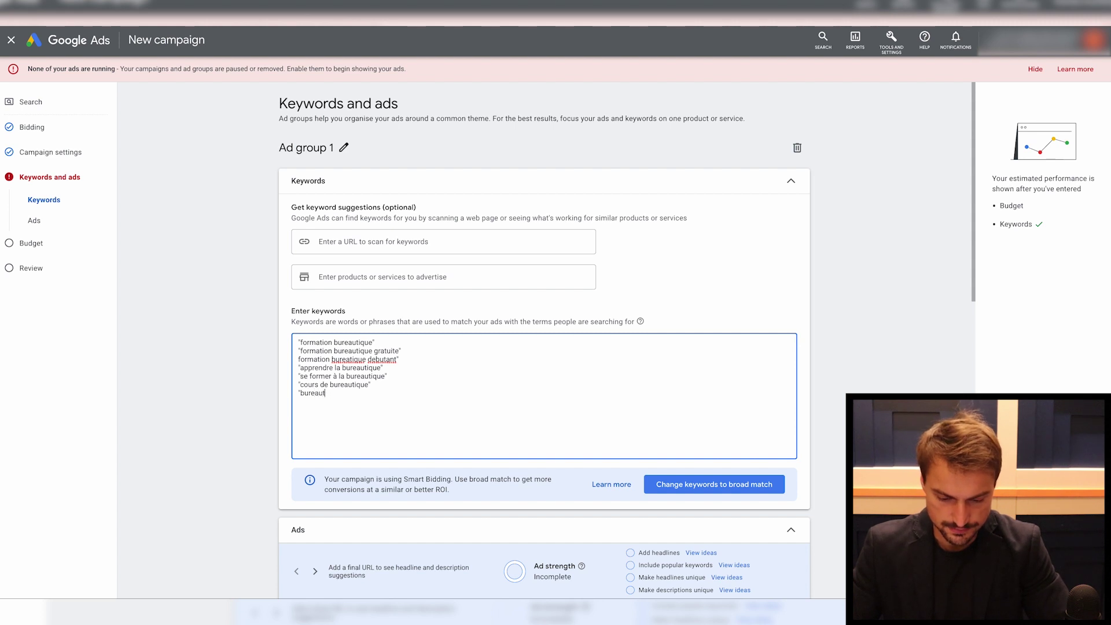
{"action": "type", "text": "ique cpf\""}
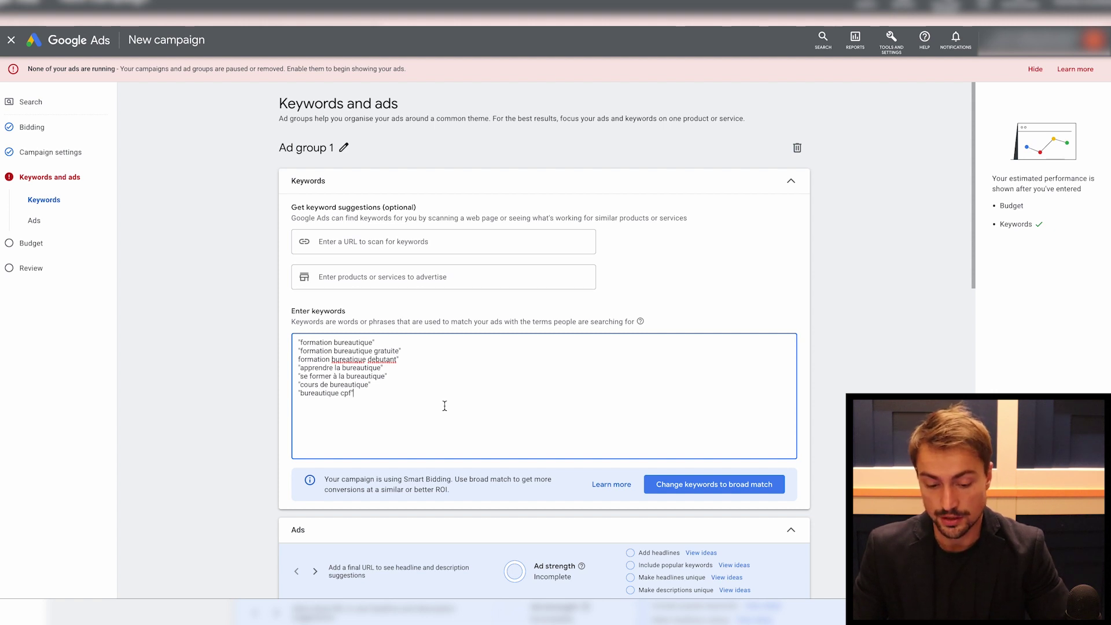
{"action": "left_click", "coordinate": [349, 360]}
{"action": "type", "text": "u"}
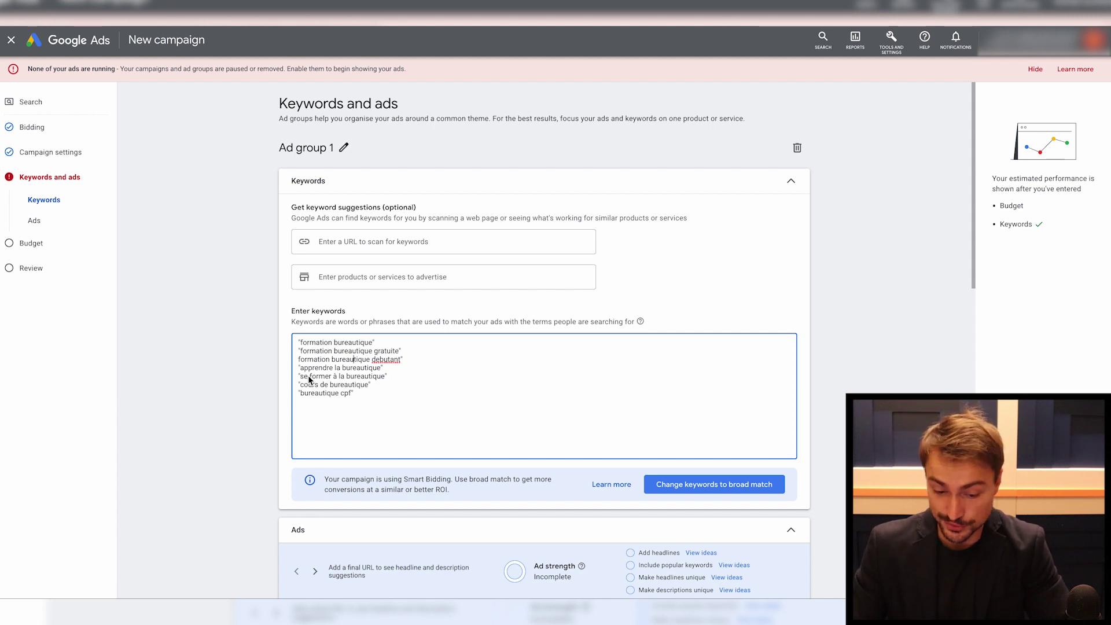
- Review the ad's final URL, display path, headline and description fields below the keywords
{"action": "scroll", "coordinate": [267, 411], "scroll_direction": "down", "scroll_amount": 1}
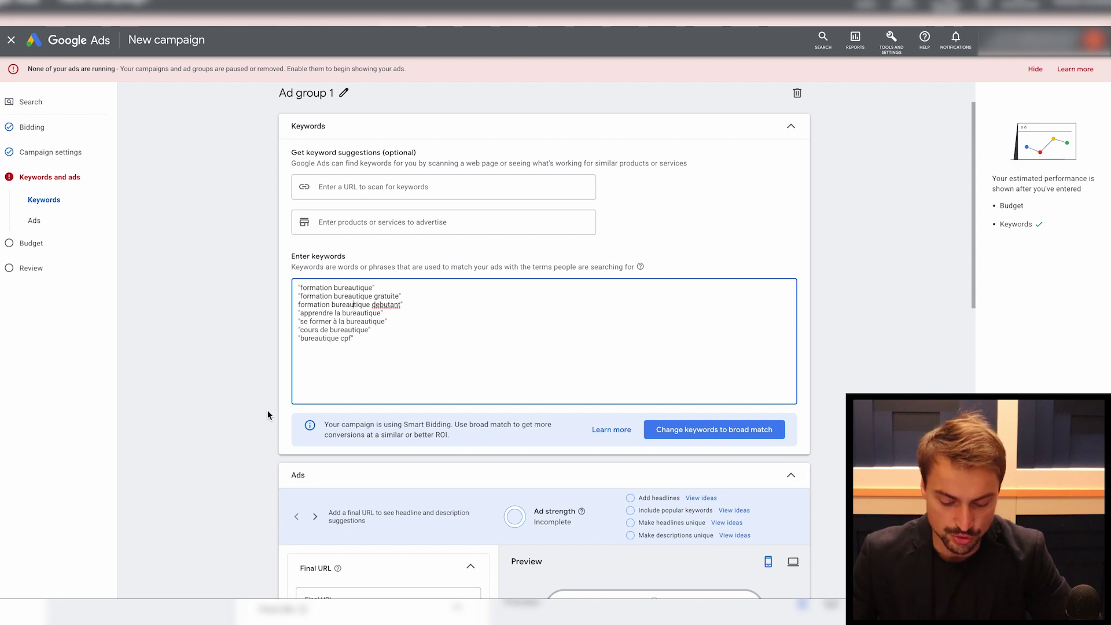
{"action": "scroll", "coordinate": [268, 411], "scroll_direction": "down", "scroll_amount": 10}
{"action": "scroll", "coordinate": [286, 272], "scroll_direction": "up", "scroll_amount": 1}
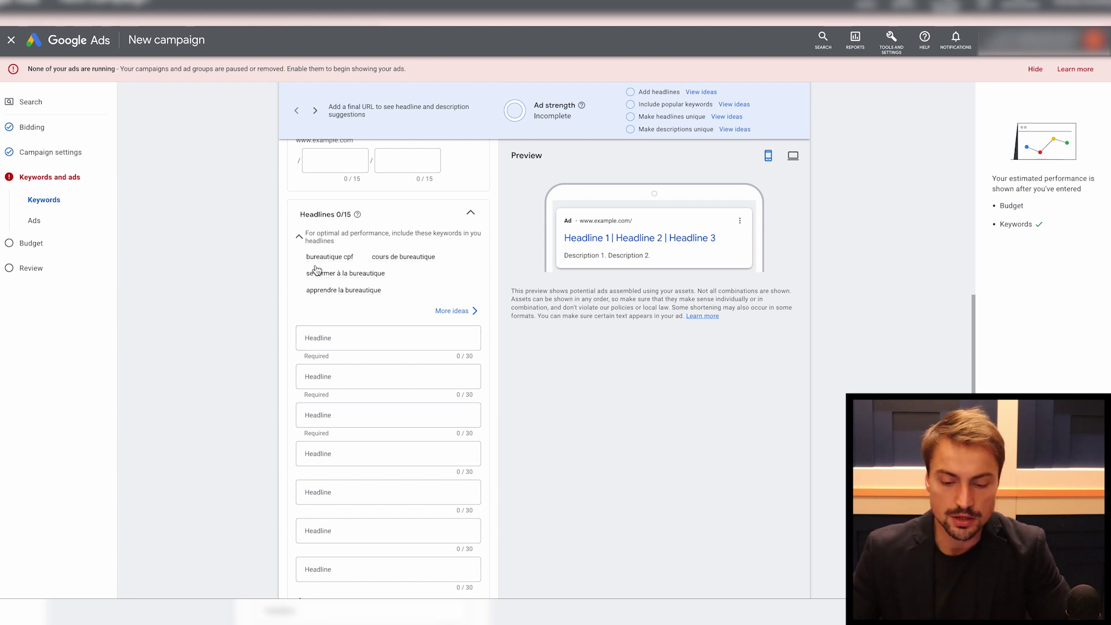
{"action": "scroll", "coordinate": [318, 269], "scroll_direction": "up", "scroll_amount": 2}
{"action": "scroll", "coordinate": [446, 248], "scroll_direction": "up", "scroll_amount": 2}
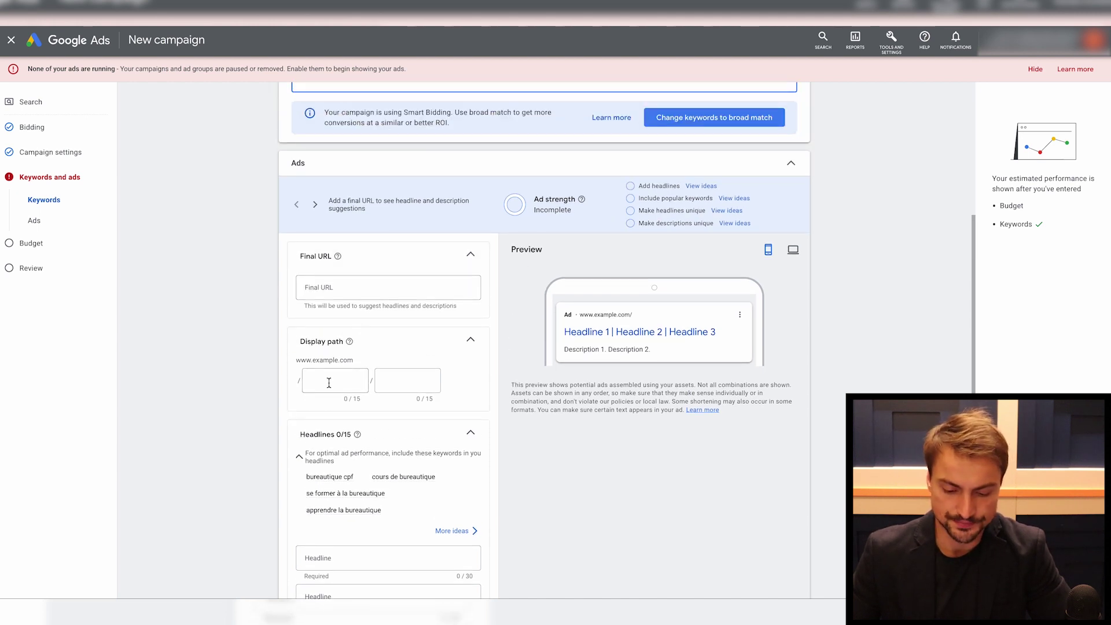
{"action": "scroll", "coordinate": [319, 355], "scroll_direction": "down", "scroll_amount": 5}
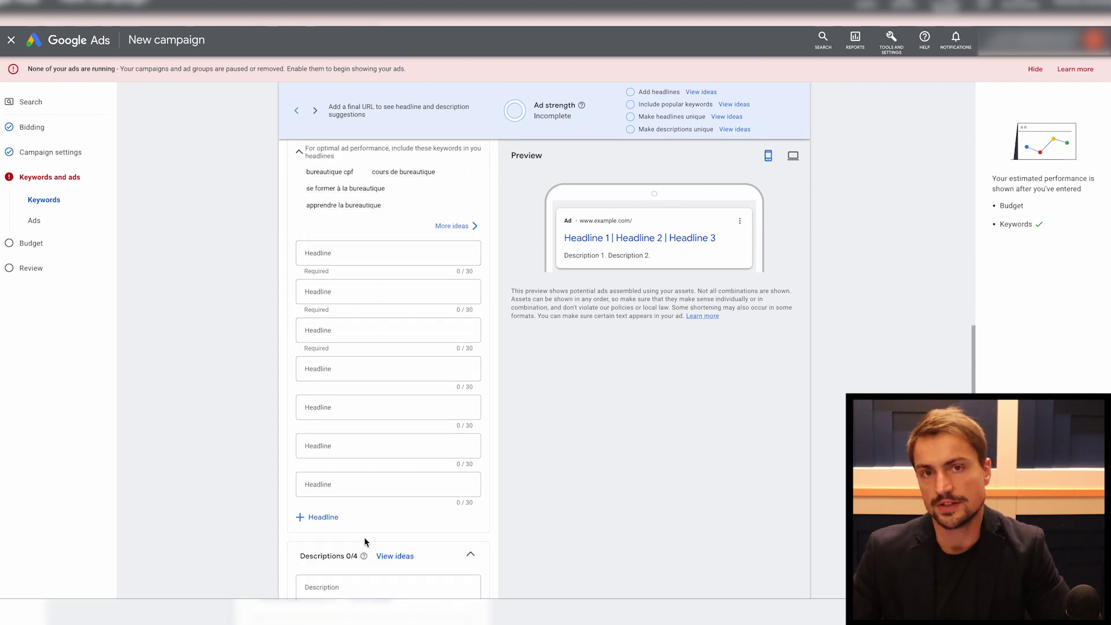
- Discard the unfilled responsive search ad and continue to the campaign's budget stage
{"action": "scroll", "coordinate": [364, 542], "scroll_direction": "down", "scroll_amount": 1}
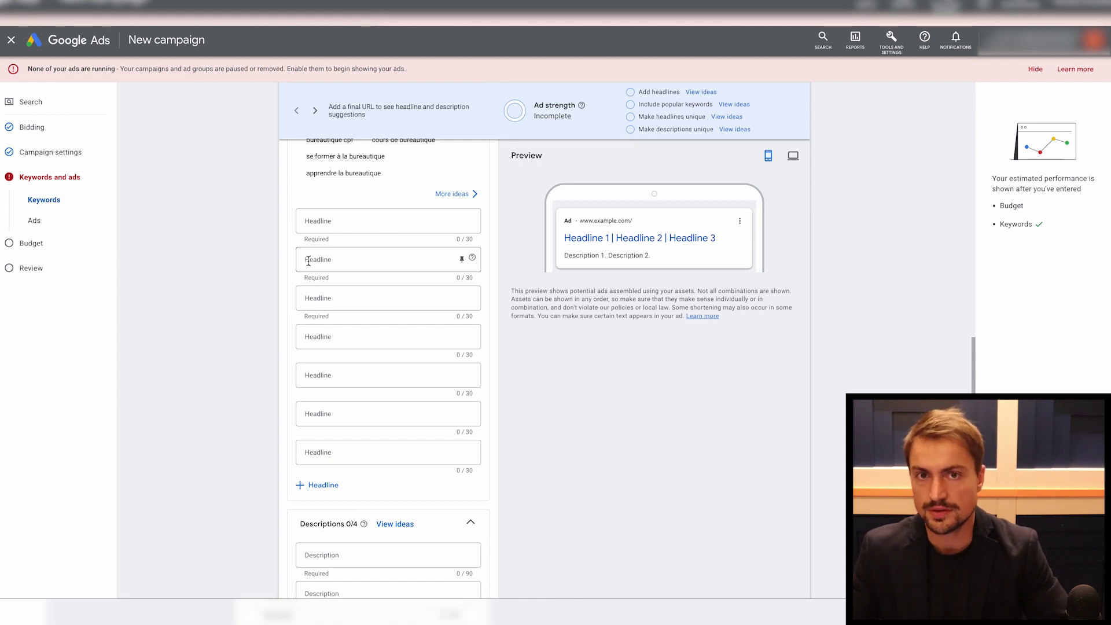
{"action": "scroll", "coordinate": [286, 443], "scroll_direction": "down", "scroll_amount": 1}
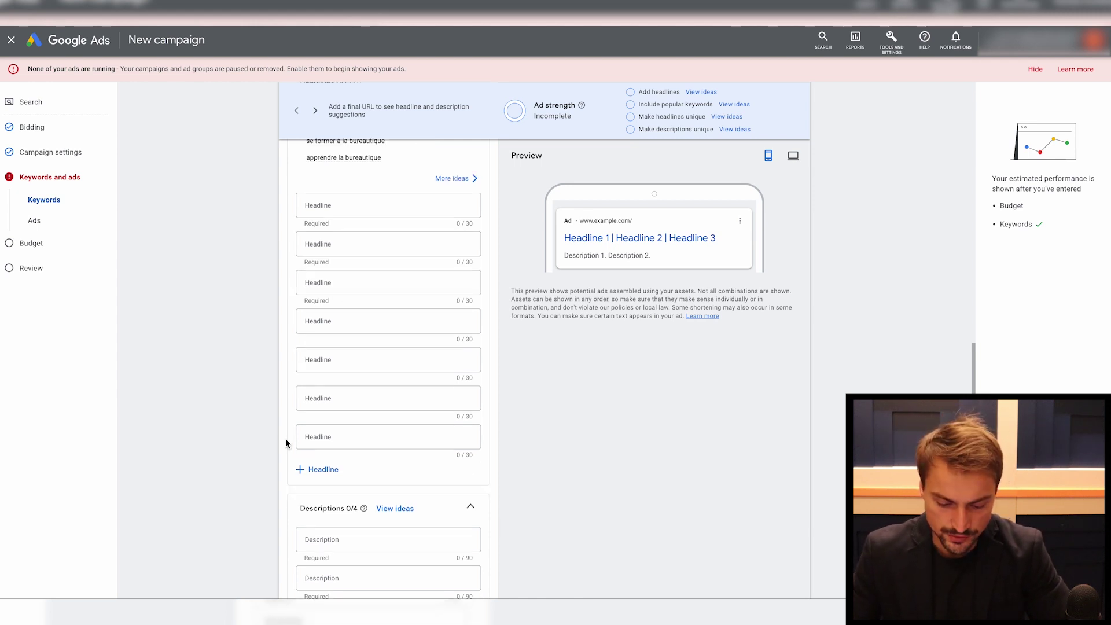
{"action": "scroll", "coordinate": [313, 370], "scroll_direction": "down", "scroll_amount": 5}
{"action": "scroll", "coordinate": [250, 370], "scroll_direction": "down", "scroll_amount": 1}
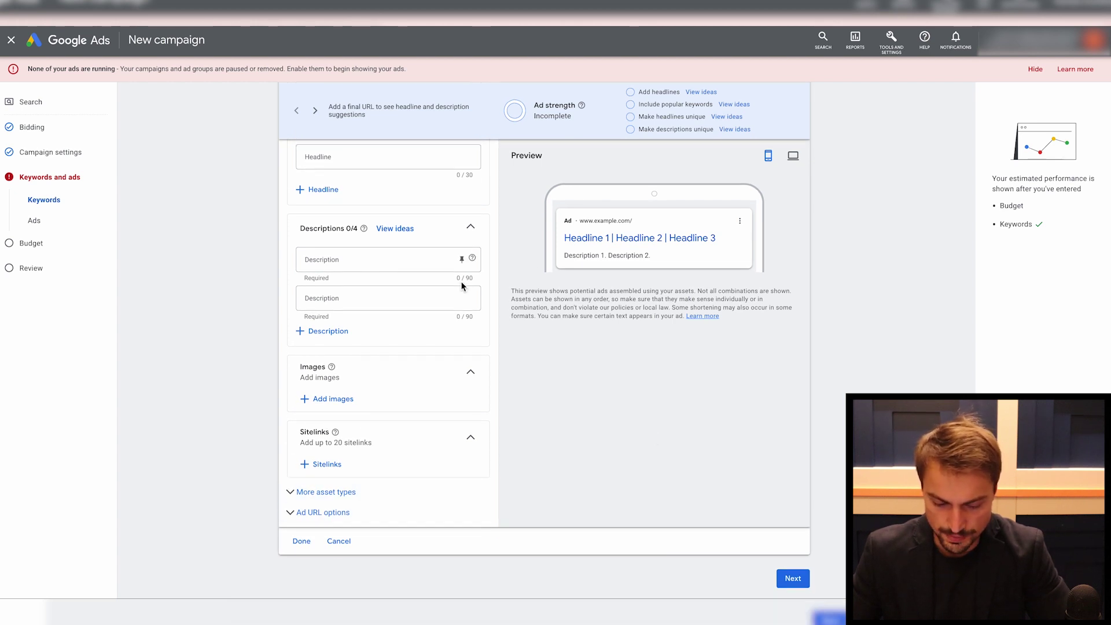
{"action": "left_click", "coordinate": [338, 542]}
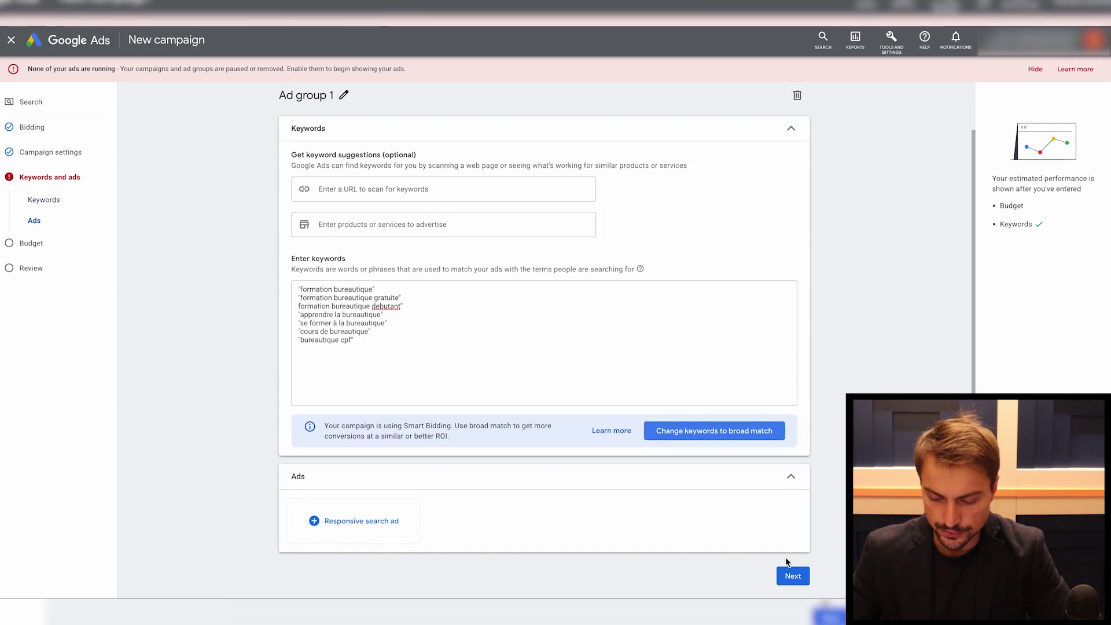
{"action": "left_click", "coordinate": [793, 575]}
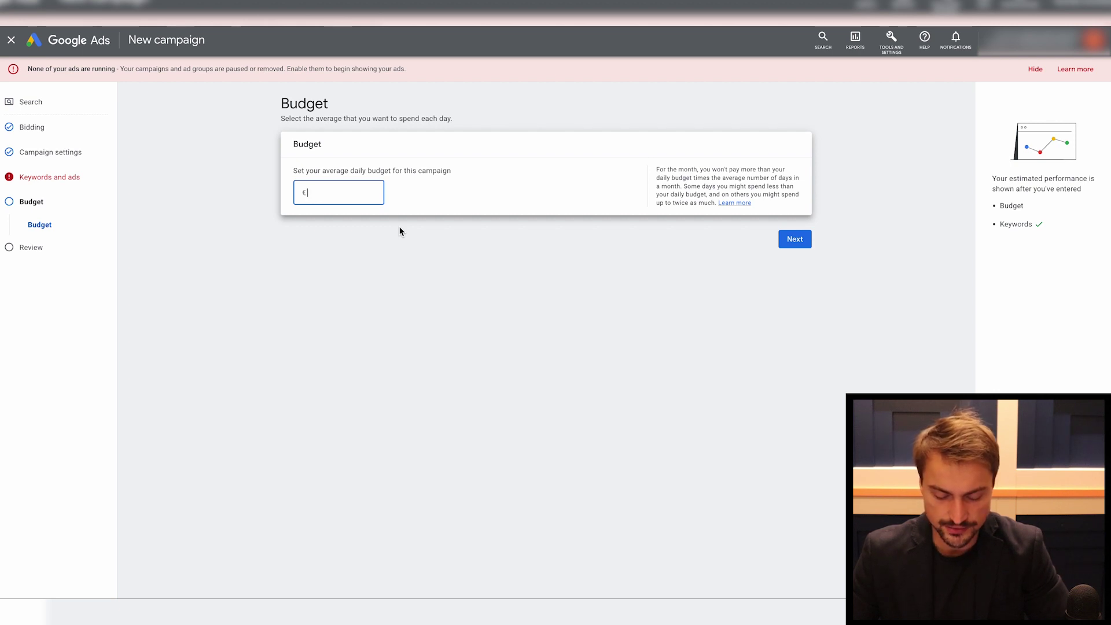
- Set the campaign's average daily budget to €250 and look over the campaign review summary
{"action": "type", "text": "250"}
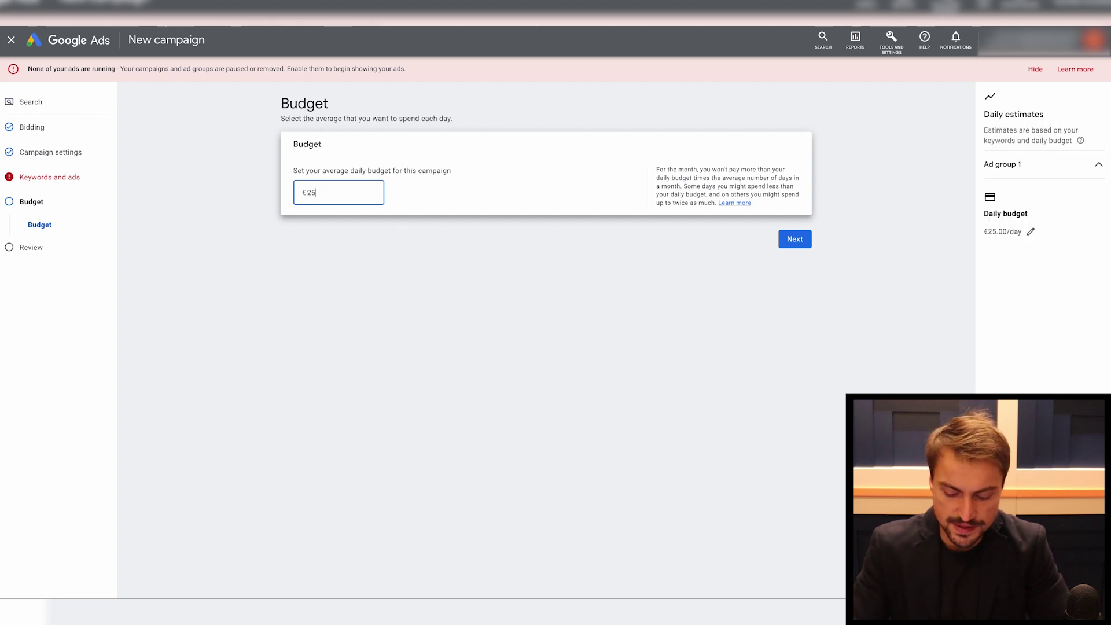
{"action": "left_click", "coordinate": [797, 249]}
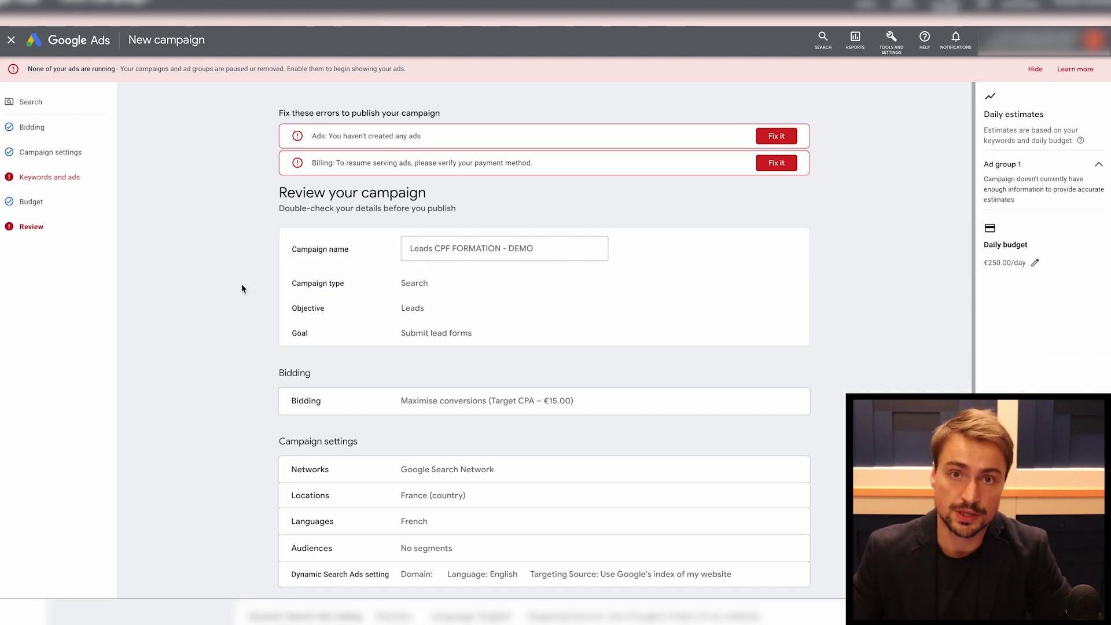
{"action": "scroll", "coordinate": [231, 349], "scroll_direction": "down", "scroll_amount": 1}
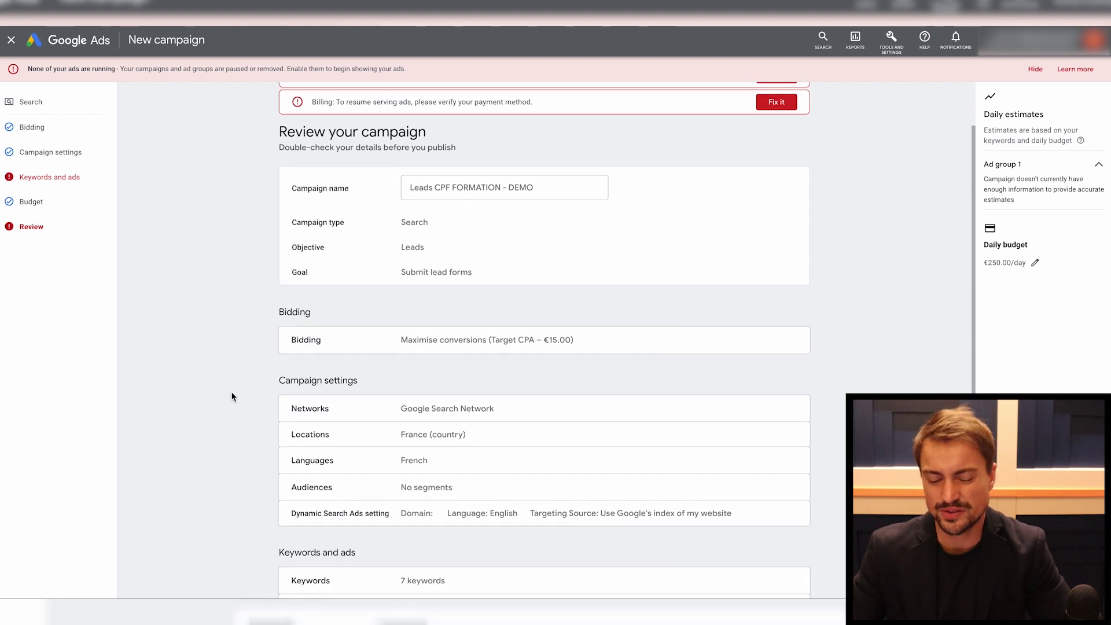
{"action": "scroll", "coordinate": [232, 394], "scroll_direction": "down", "scroll_amount": 4}
{"action": "scroll", "coordinate": [231, 393], "scroll_direction": "up", "scroll_amount": 4}
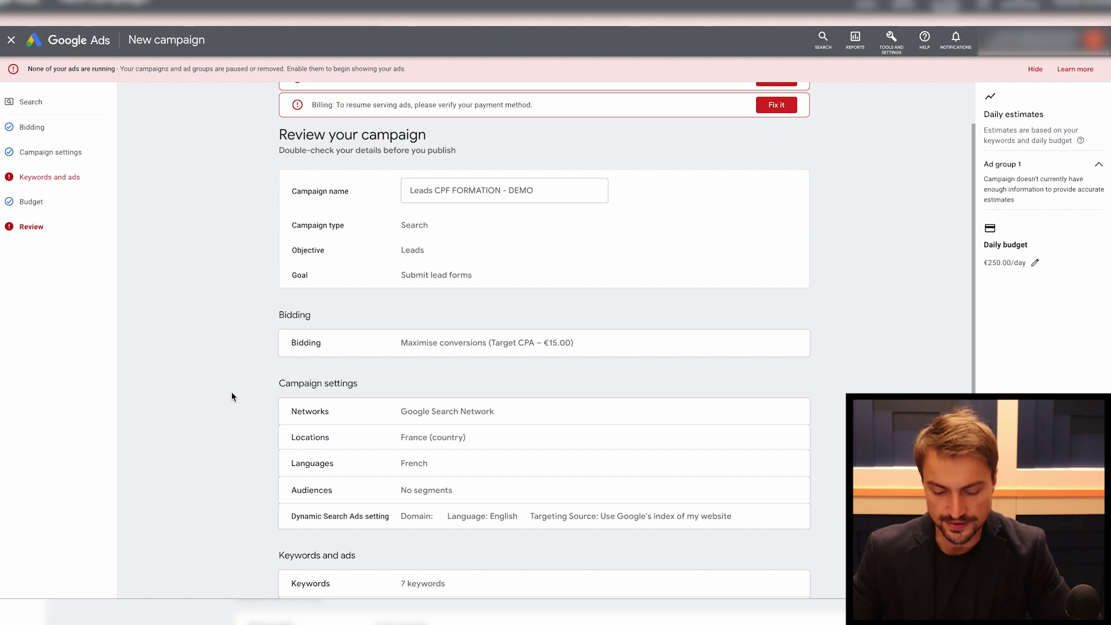
- Check the campaign's audience segment settings and return to the budget stage
{"action": "left_click", "coordinate": [345, 490]}
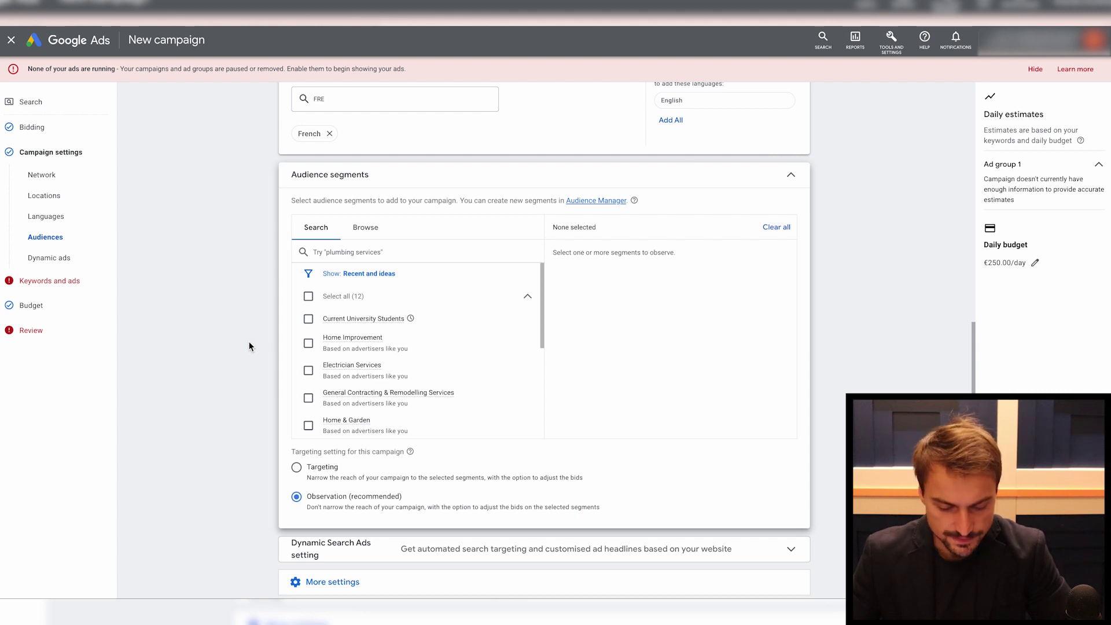
{"action": "scroll", "coordinate": [249, 346], "scroll_direction": "down", "scroll_amount": 1}
{"action": "left_click", "coordinate": [793, 576]}
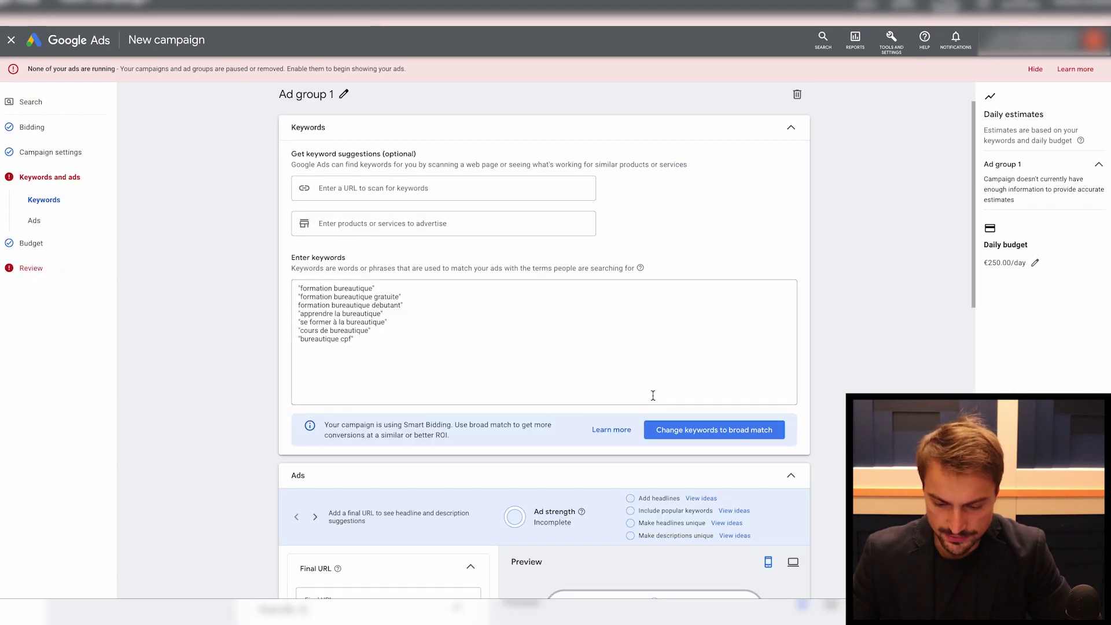
{"action": "scroll", "coordinate": [653, 393], "scroll_direction": "down", "scroll_amount": 7}
{"action": "left_click", "coordinate": [788, 576]}
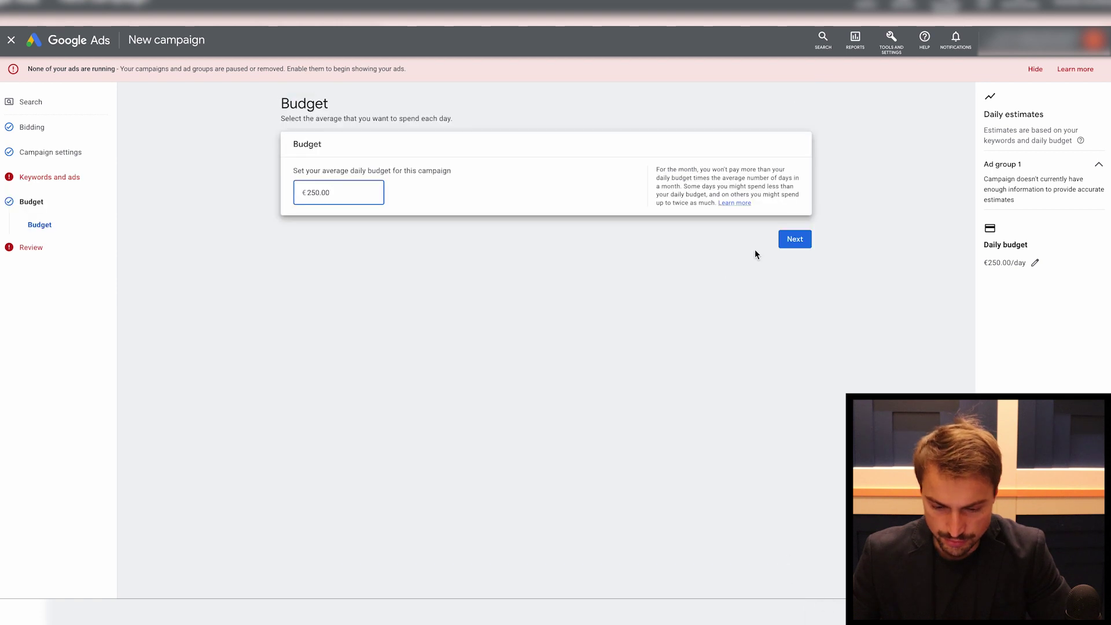
- Continue to the campaign review and publish the campaign without any ads
{"action": "left_click", "coordinate": [797, 239]}
{"action": "scroll", "coordinate": [748, 255], "scroll_direction": "down", "scroll_amount": 1}
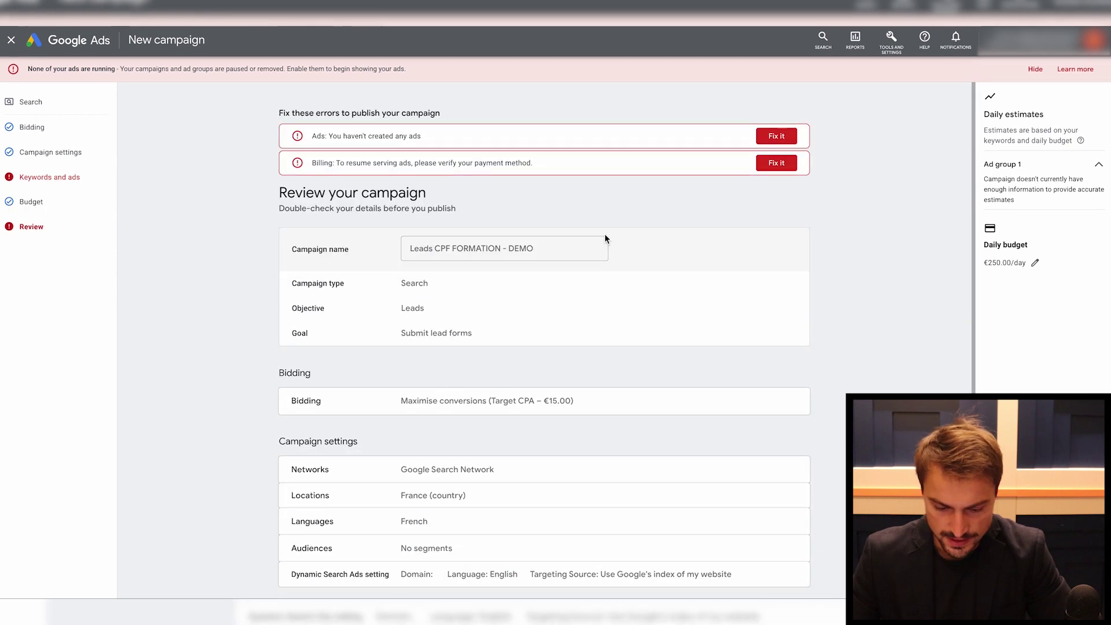
{"action": "left_click", "coordinate": [776, 151]}
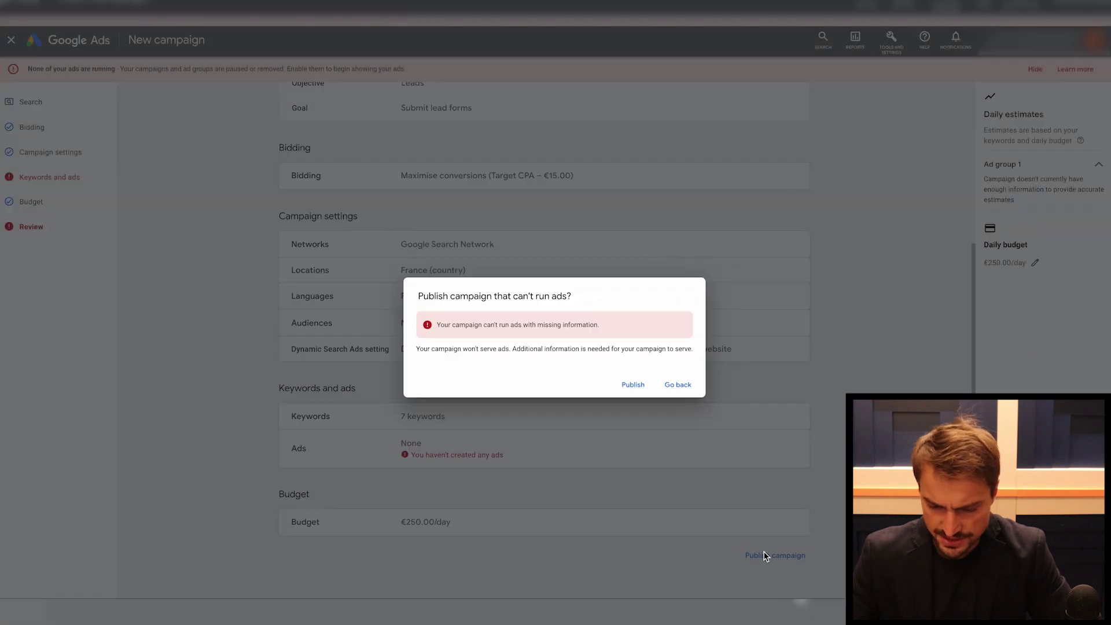
{"action": "left_click", "coordinate": [634, 385]}
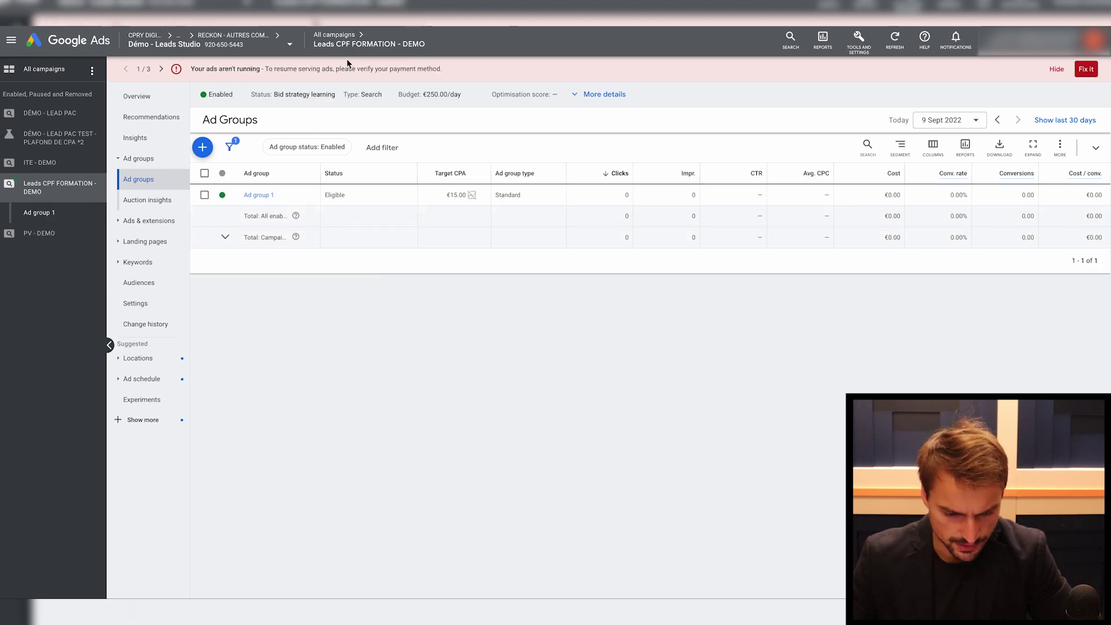
- Show the age table in the campaign's audiences and exclude the 18 - 24 age range from the ad group
{"action": "left_click", "coordinate": [157, 284]}
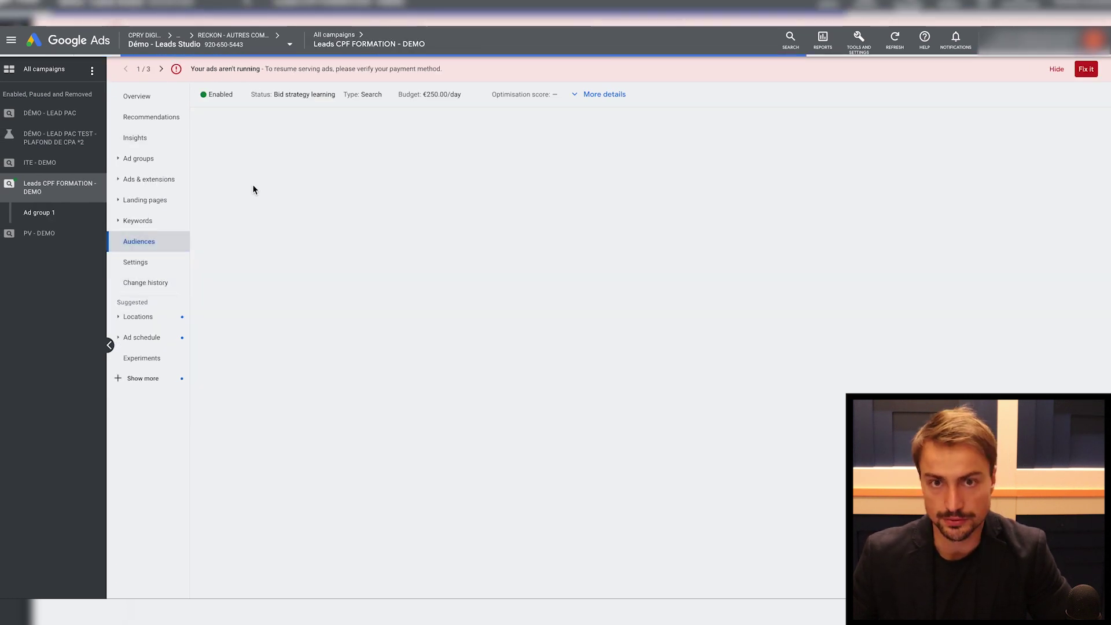
{"action": "left_click", "coordinate": [274, 384]}
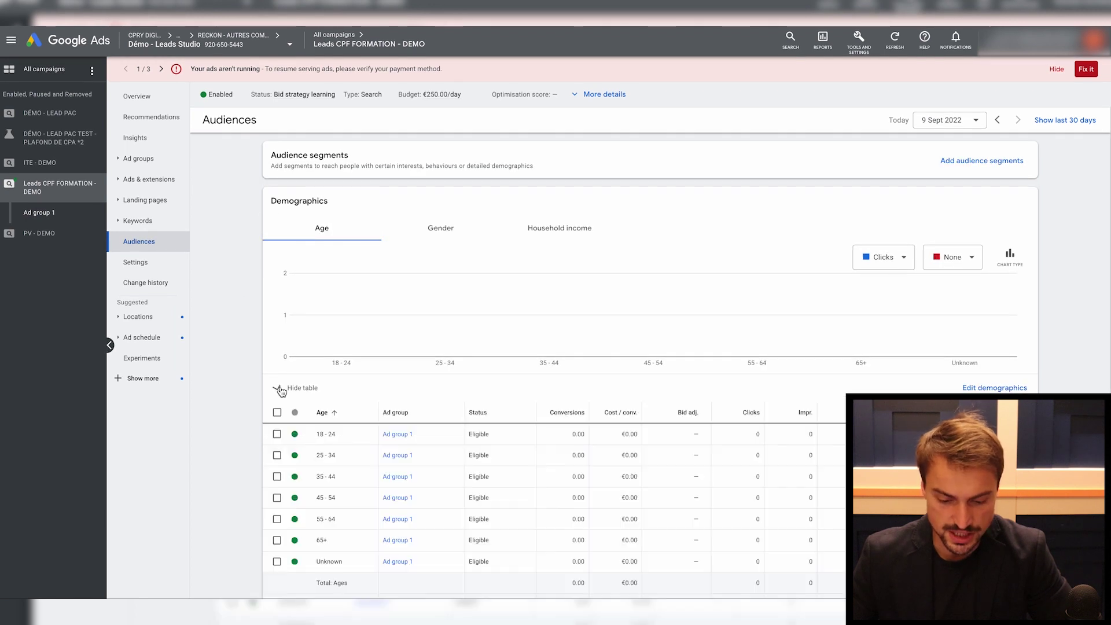
{"action": "scroll", "coordinate": [268, 387], "scroll_direction": "down", "scroll_amount": 2}
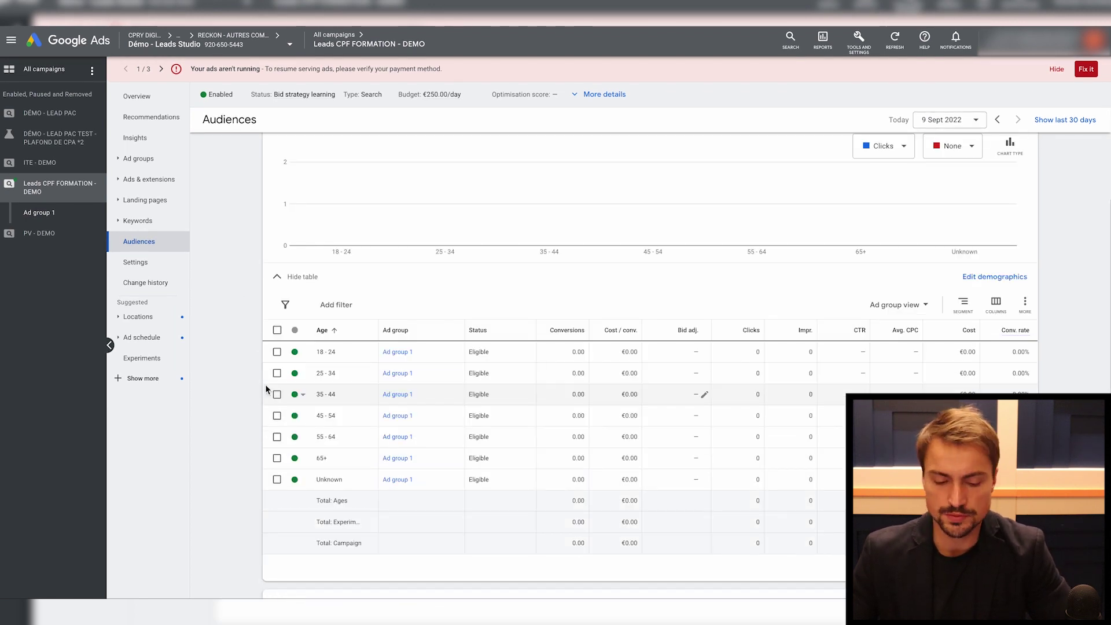
{"action": "left_click", "coordinate": [299, 353]}
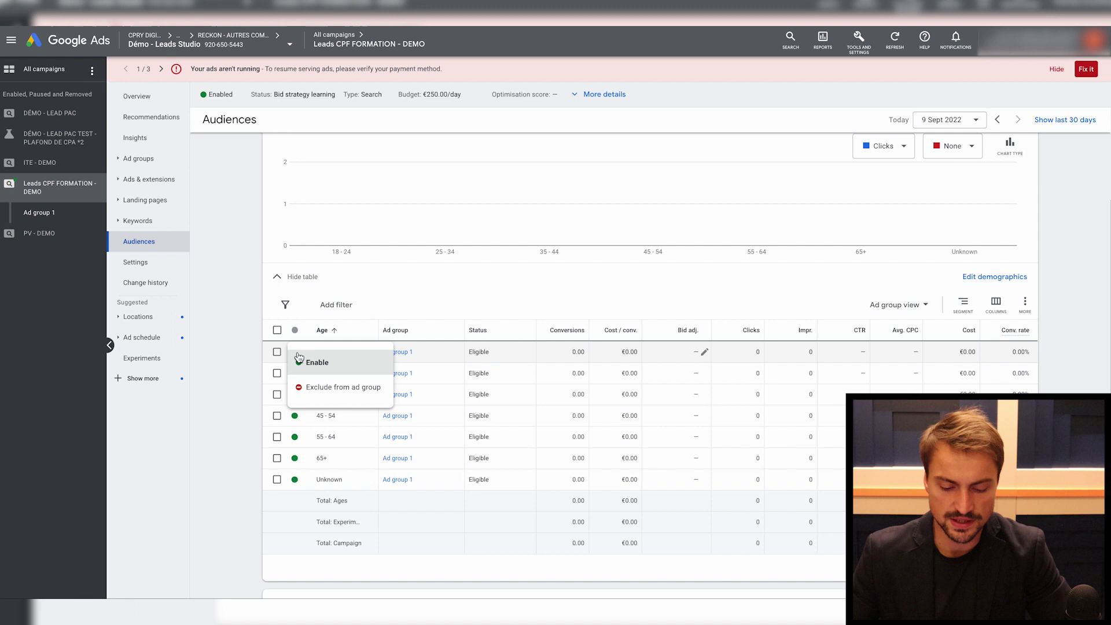
{"action": "left_click", "coordinate": [308, 384]}
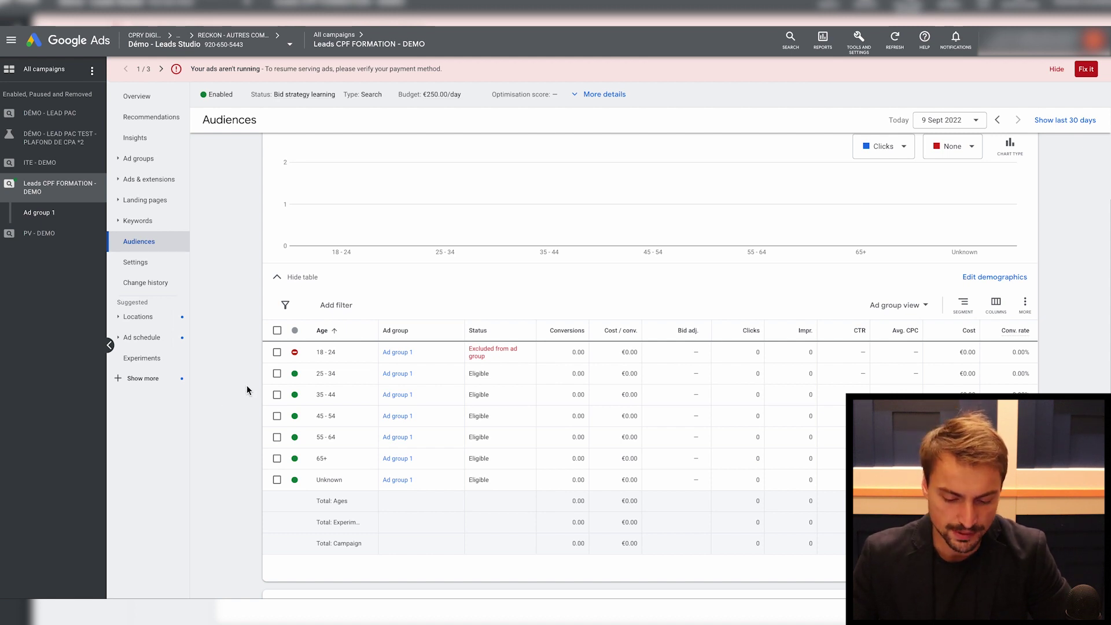
- Exclude the 65+ and Unknown age ranges from the ad group
{"action": "left_click", "coordinate": [294, 460]}
{"action": "left_click", "coordinate": [307, 494]}
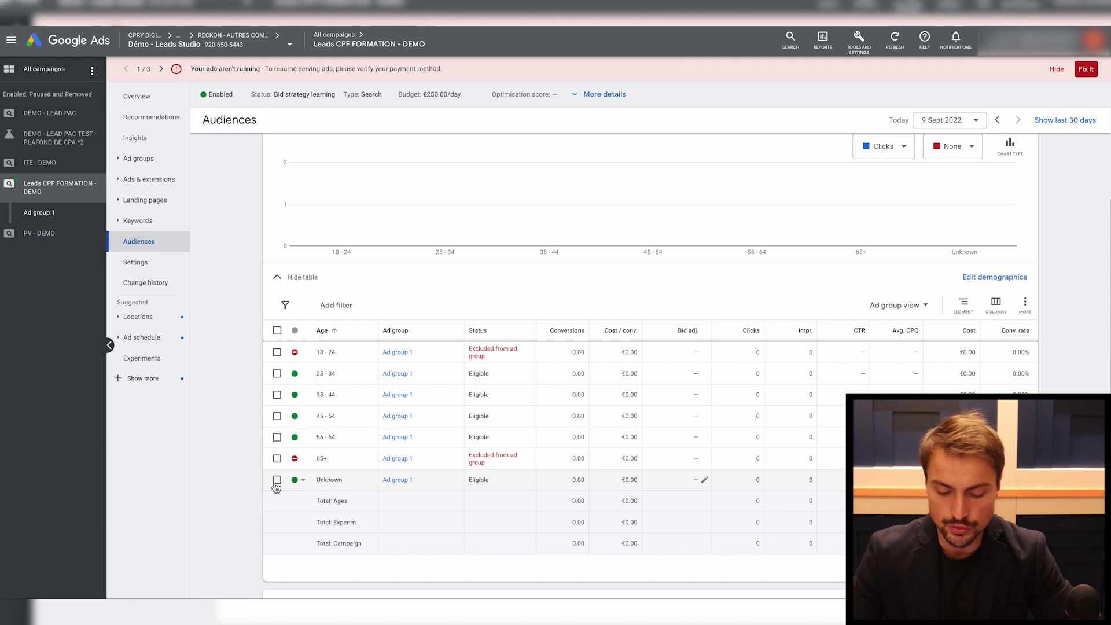
{"action": "left_click", "coordinate": [299, 481]}
{"action": "left_click", "coordinate": [310, 512]}
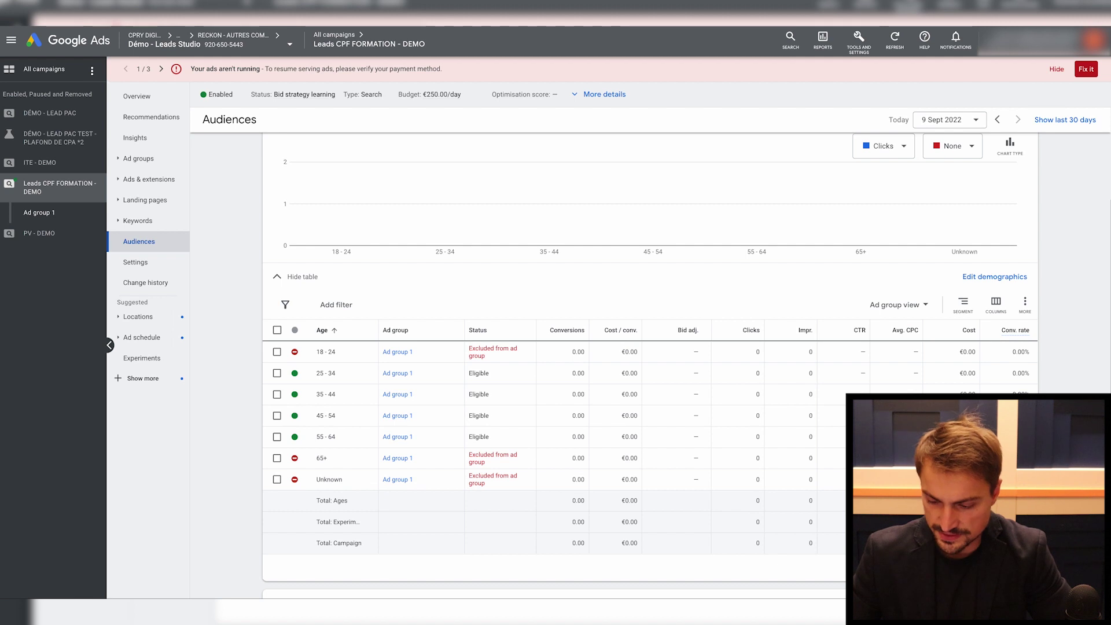
- Set the browser's page zoom to 90 %
{"action": "left_click", "coordinate": [1096, 12]}
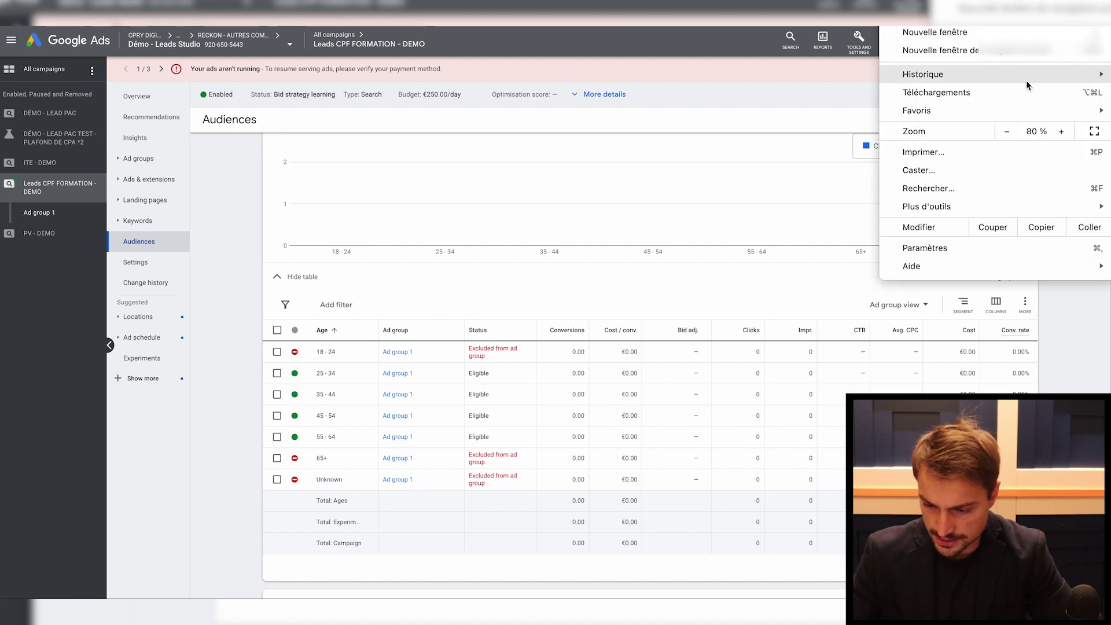
{"action": "left_click", "coordinate": [1007, 132]}
{"action": "left_click", "coordinate": [1007, 131]}
{"action": "left_click", "coordinate": [1061, 131]}
{"action": "left_click", "coordinate": [1062, 131]}
{"action": "left_click", "coordinate": [1061, 132]}
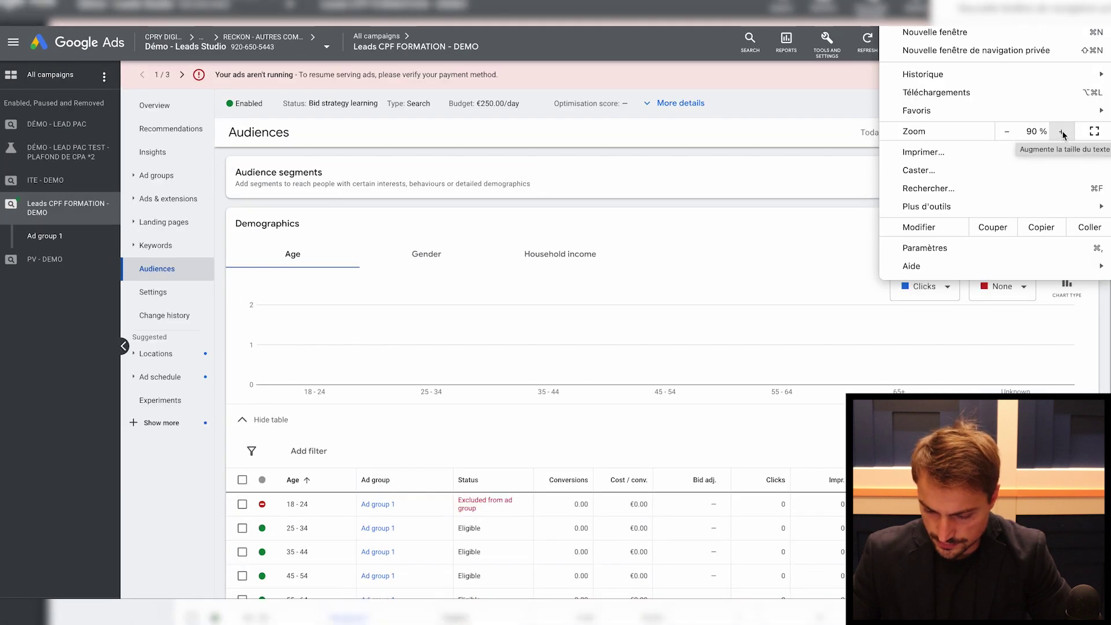
{"action": "left_click", "coordinate": [744, 440]}
- Exclude the Current University Students segment from the campaign and browse the detailed demographics for further exclusions
{"action": "scroll", "coordinate": [744, 440], "scroll_direction": "down", "scroll_amount": 3}
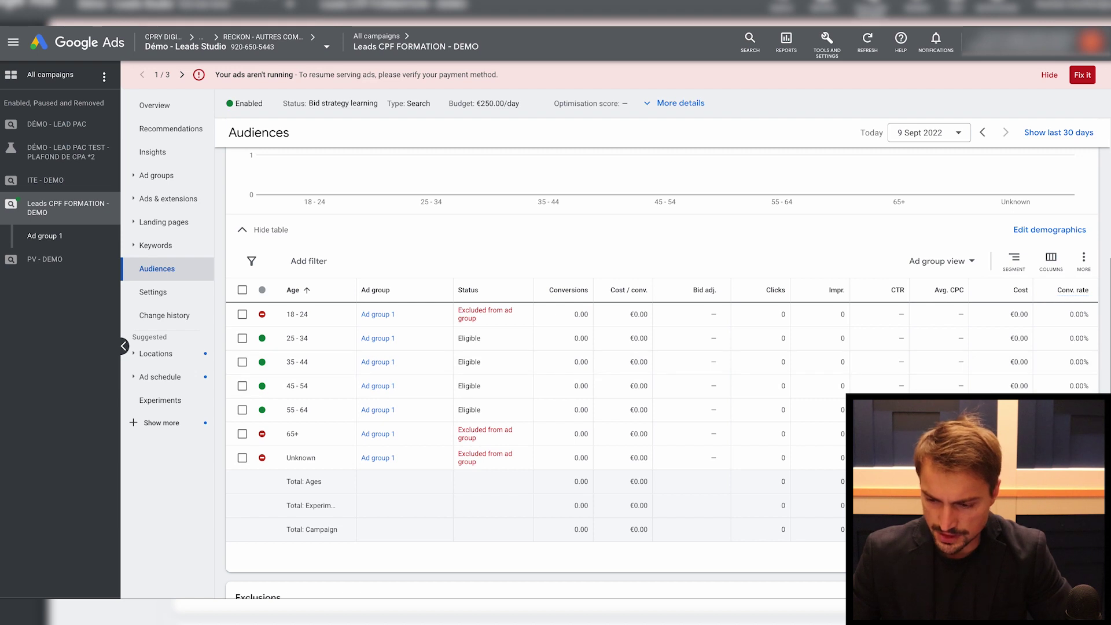
{"action": "left_click", "coordinate": [1055, 595]}
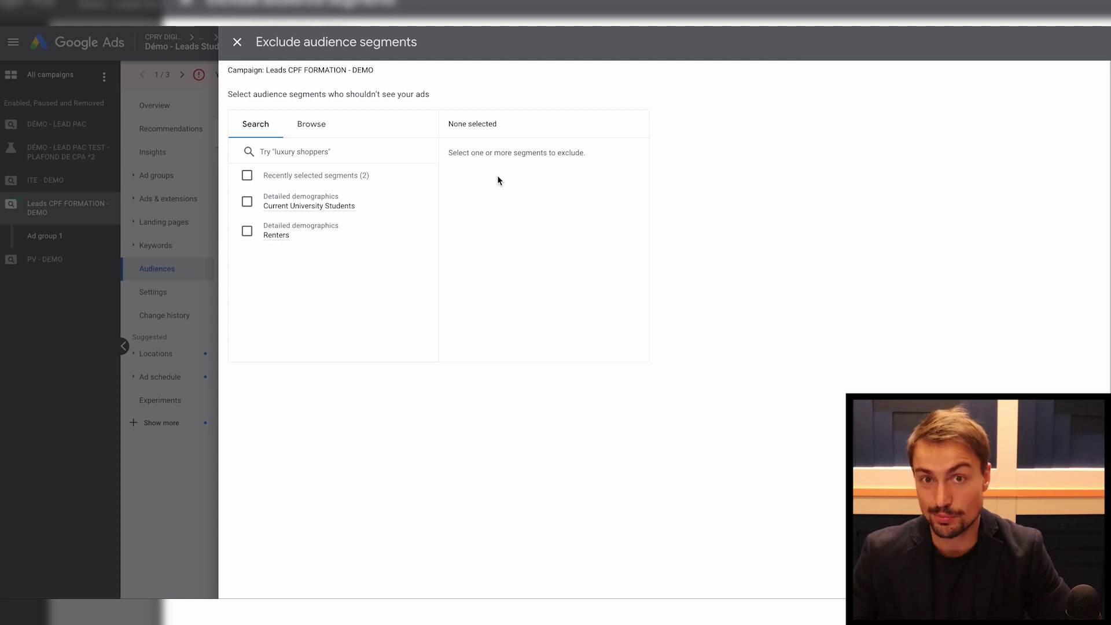
{"action": "left_click", "coordinate": [247, 233]}
{"action": "left_click", "coordinate": [247, 231]}
{"action": "left_click", "coordinate": [247, 201]}
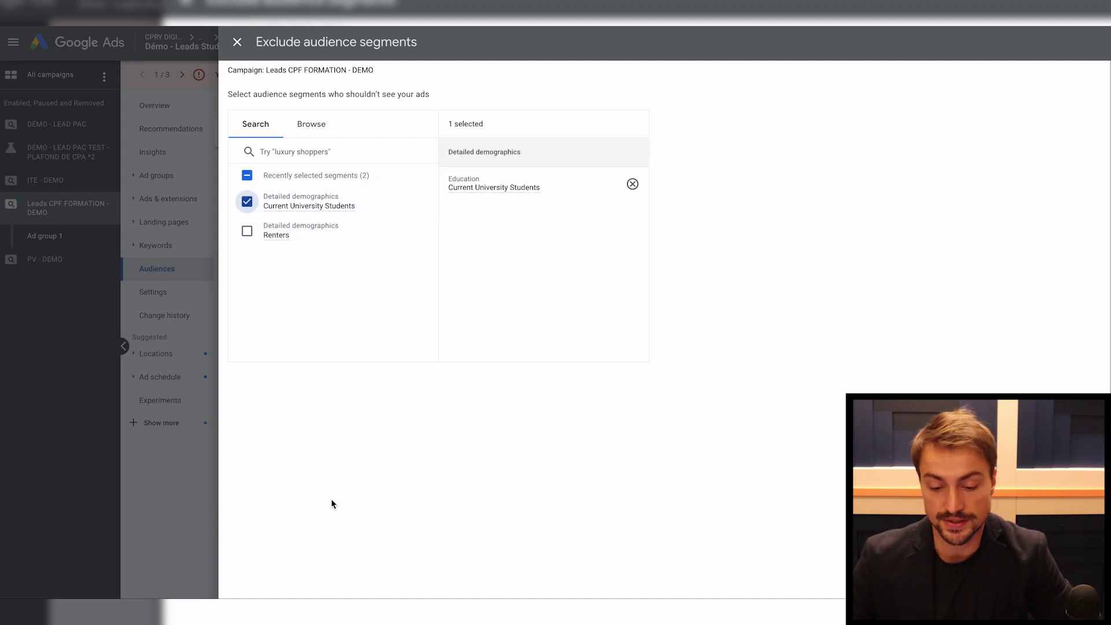
{"action": "left_click", "coordinate": [316, 130]}
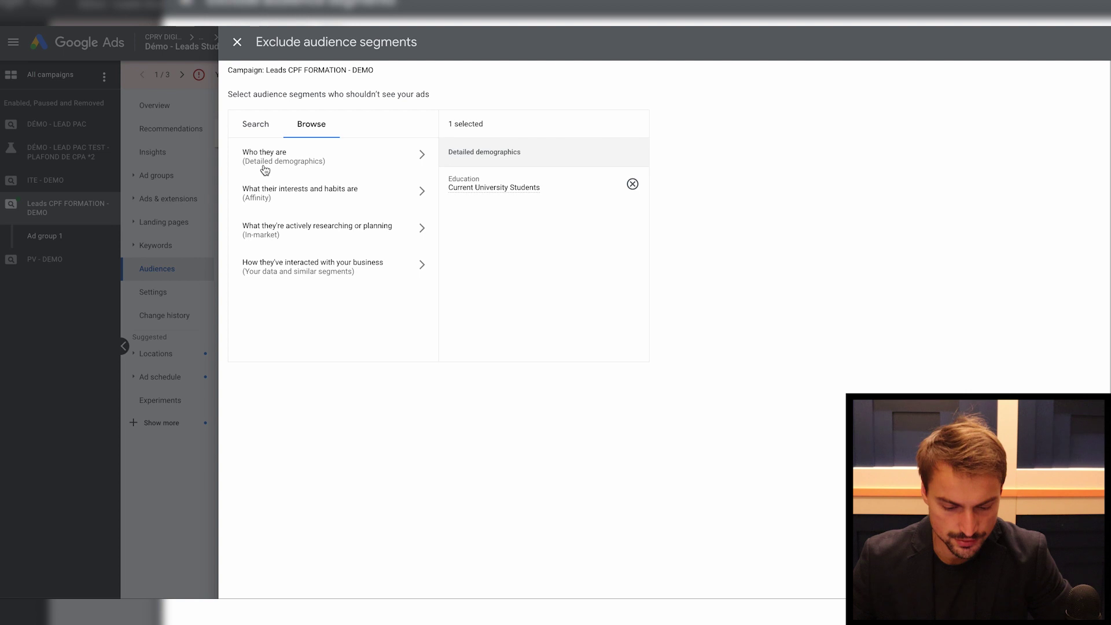
{"action": "left_click", "coordinate": [265, 169]}
{"action": "left_click", "coordinate": [280, 290]}
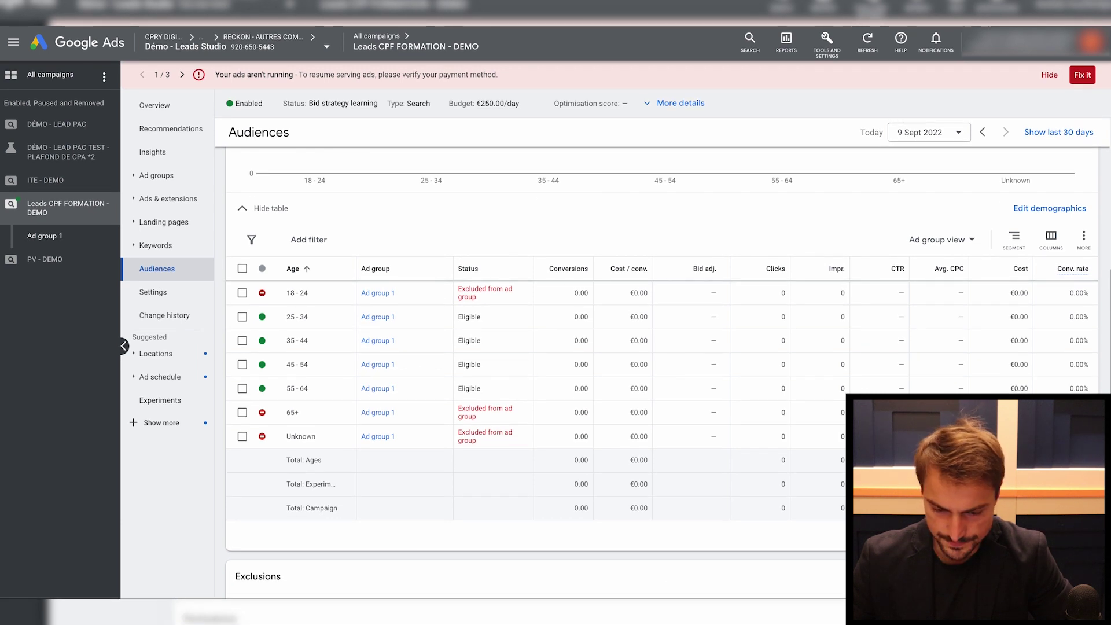
- Search the audience segments for "retire" and exclude the in-market segment Retirement Planning from the campaign
{"action": "left_click", "coordinate": [1056, 577]}
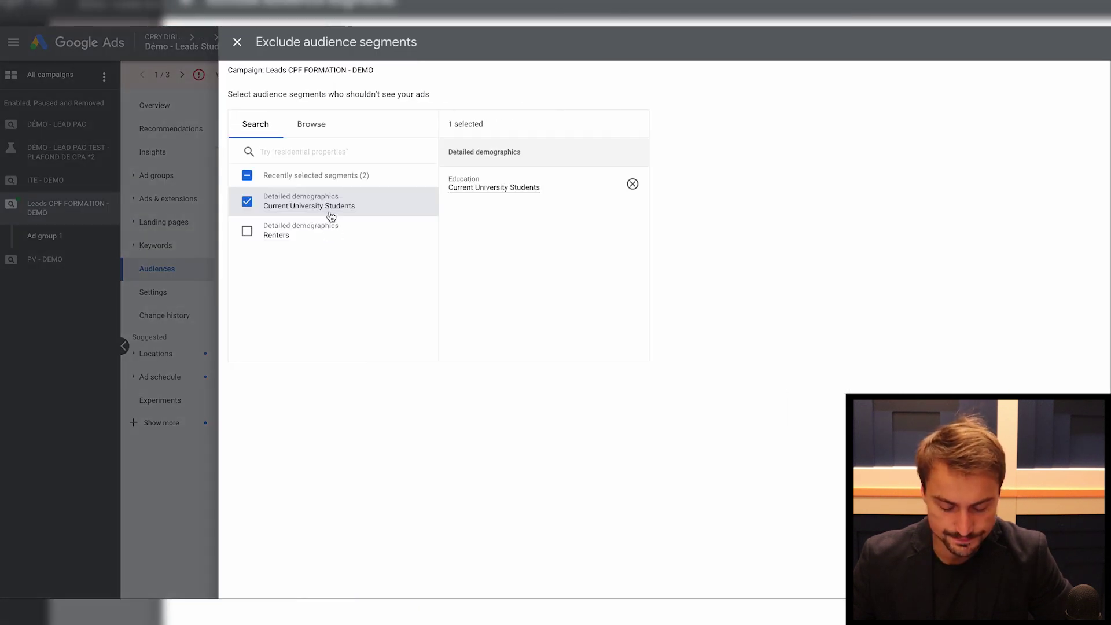
{"action": "left_click", "coordinate": [276, 154]}
{"action": "type", "text": "retire"}
{"action": "left_click", "coordinate": [247, 212]}
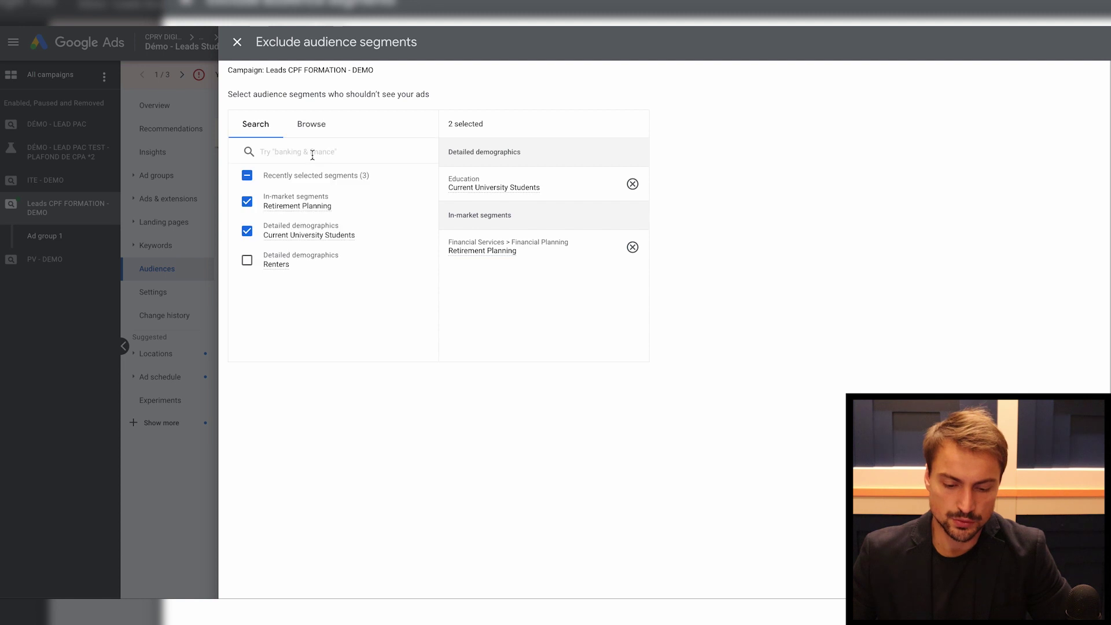
- Search the audience segments for "public" and exclude the in-market segment Government & Public Sector Jobs
{"action": "left_click", "coordinate": [293, 151]}
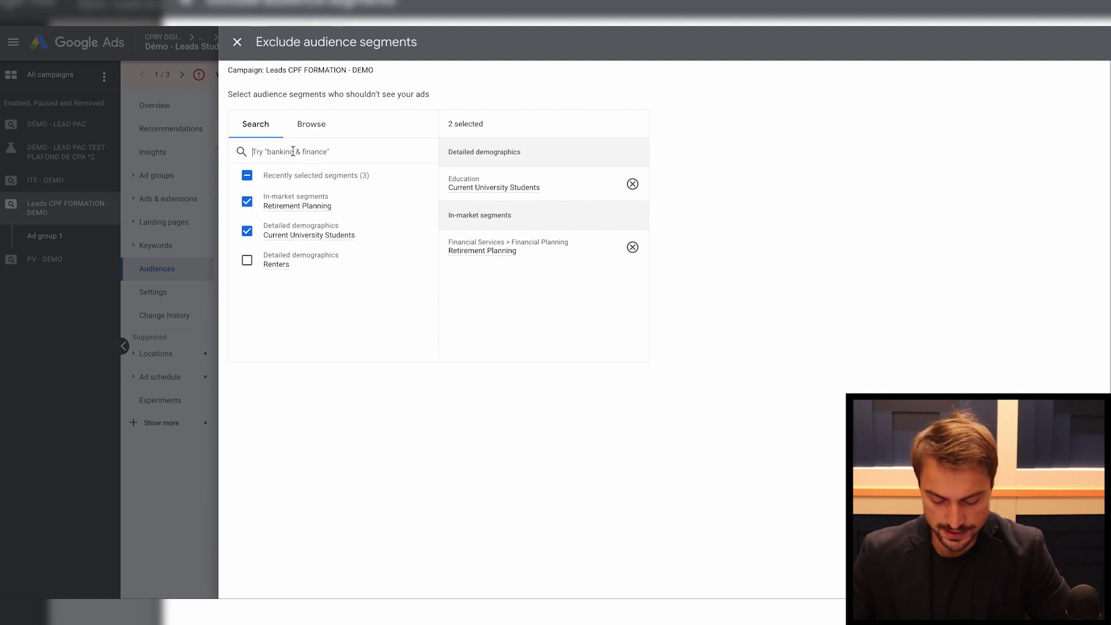
{"action": "type", "text": "public"}
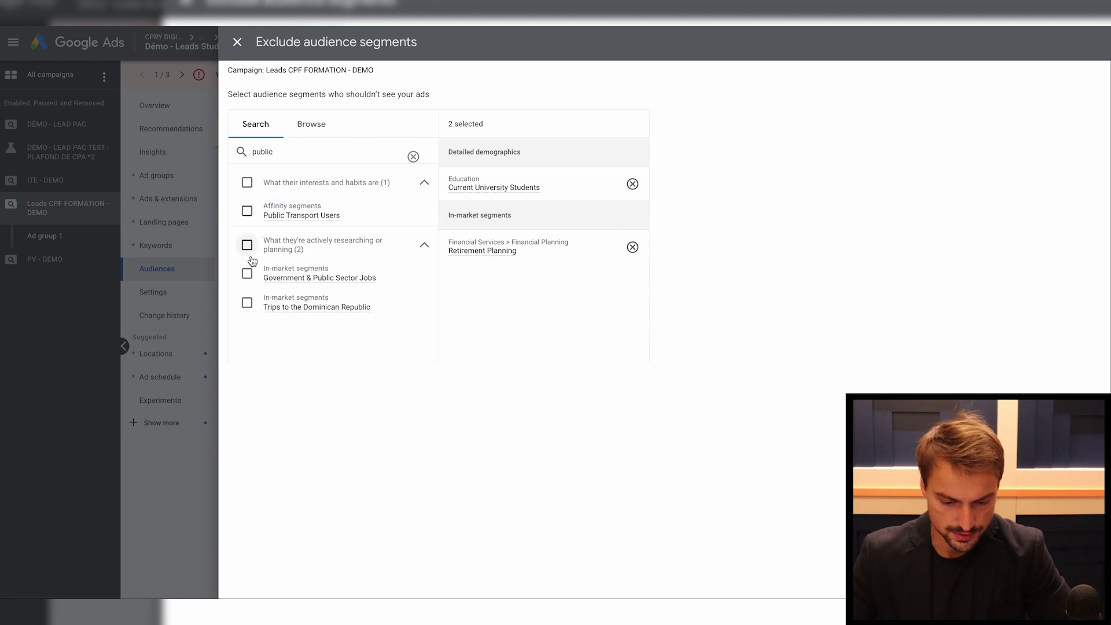
{"action": "left_click", "coordinate": [328, 280]}
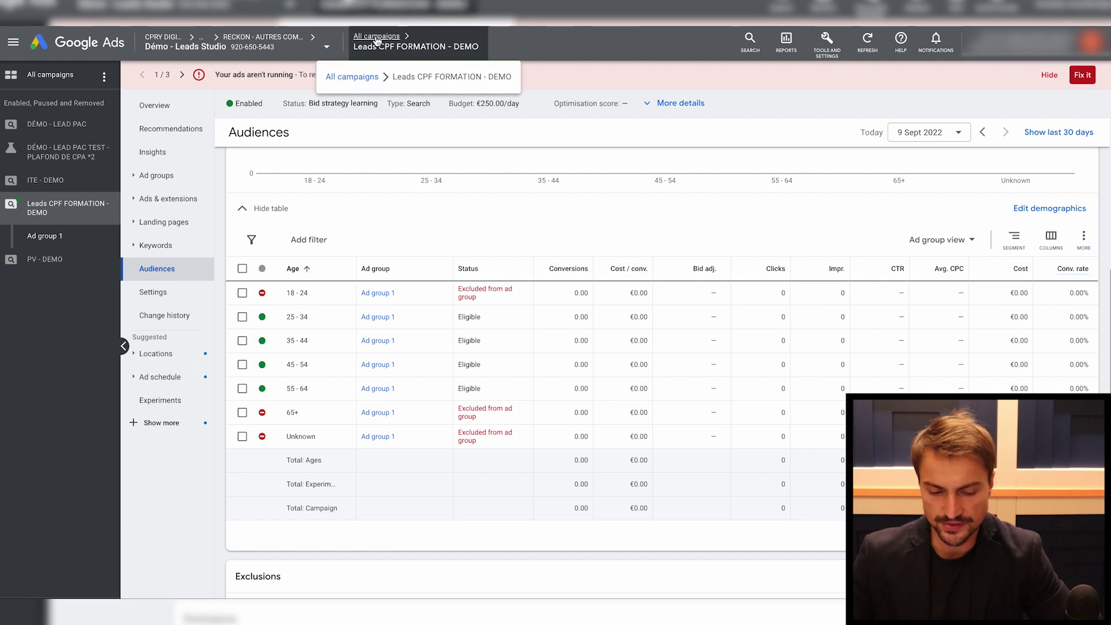
- Review the campaign's ad groups and search keywords, and the form for adding negative keywords
{"action": "left_click", "coordinate": [158, 175]}
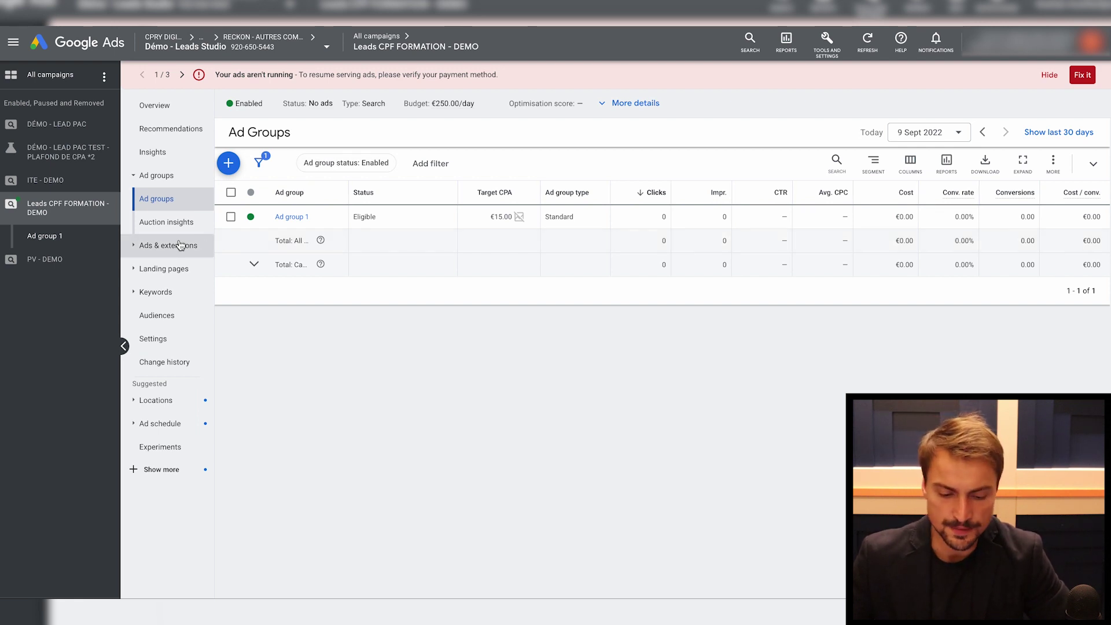
{"action": "left_click", "coordinate": [162, 292]}
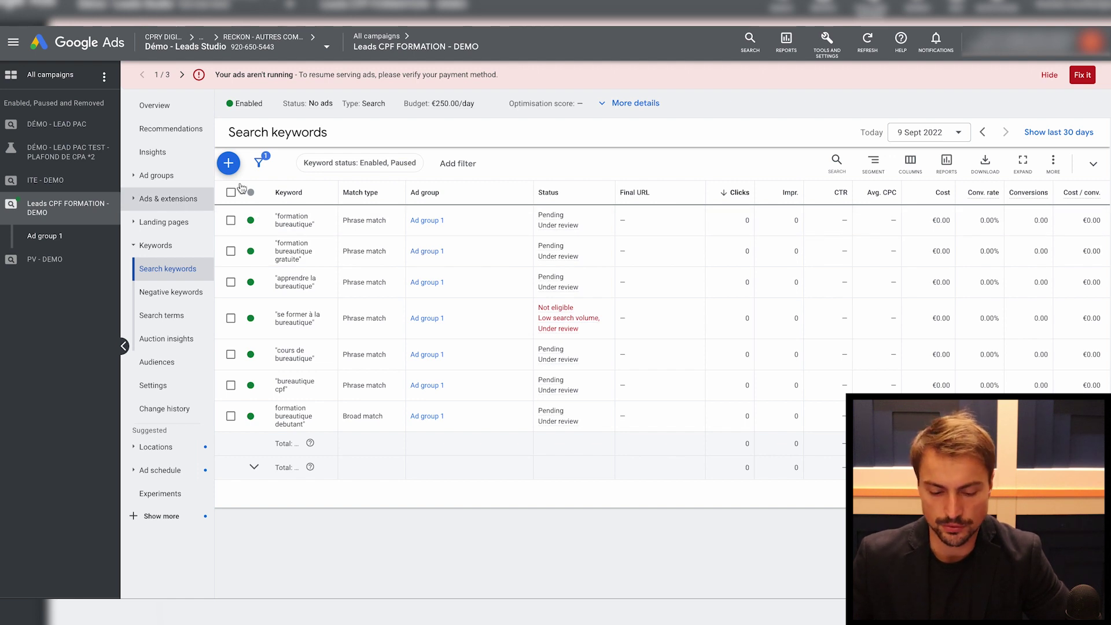
{"action": "left_click", "coordinate": [185, 291]}
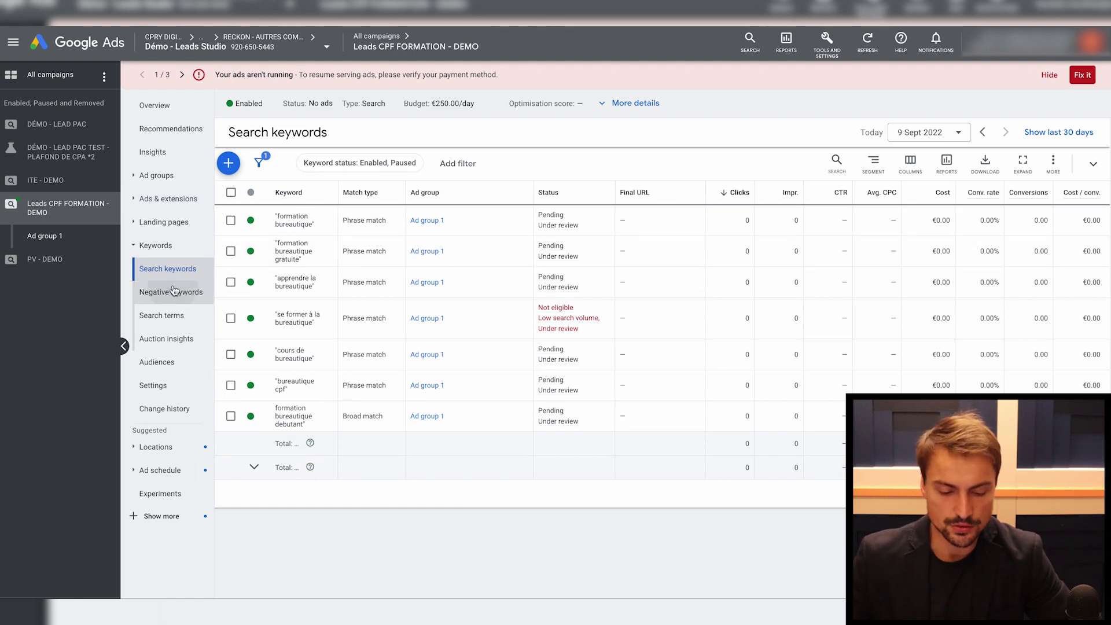
{"action": "left_click", "coordinate": [624, 233]}
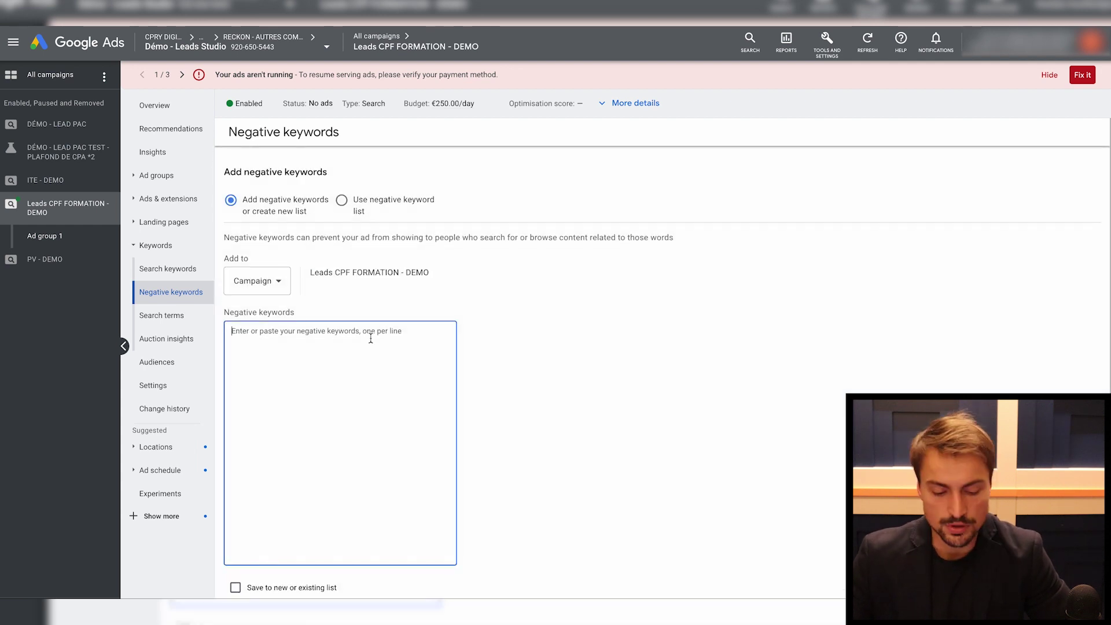
{"action": "left_click", "coordinate": [166, 268]}
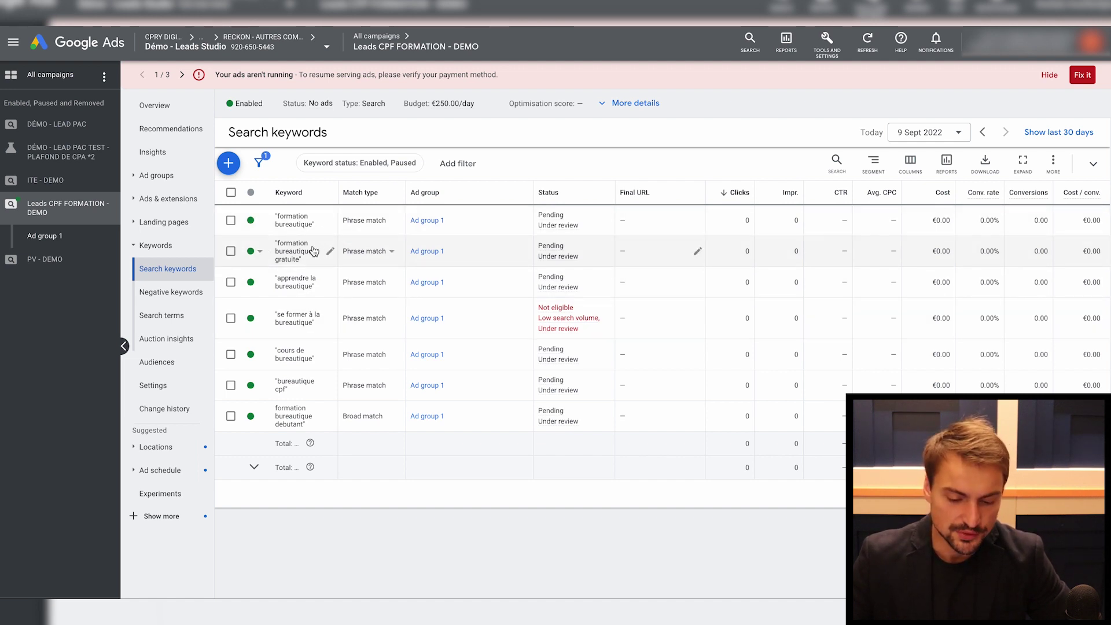
{"action": "left_click", "coordinate": [191, 291]}
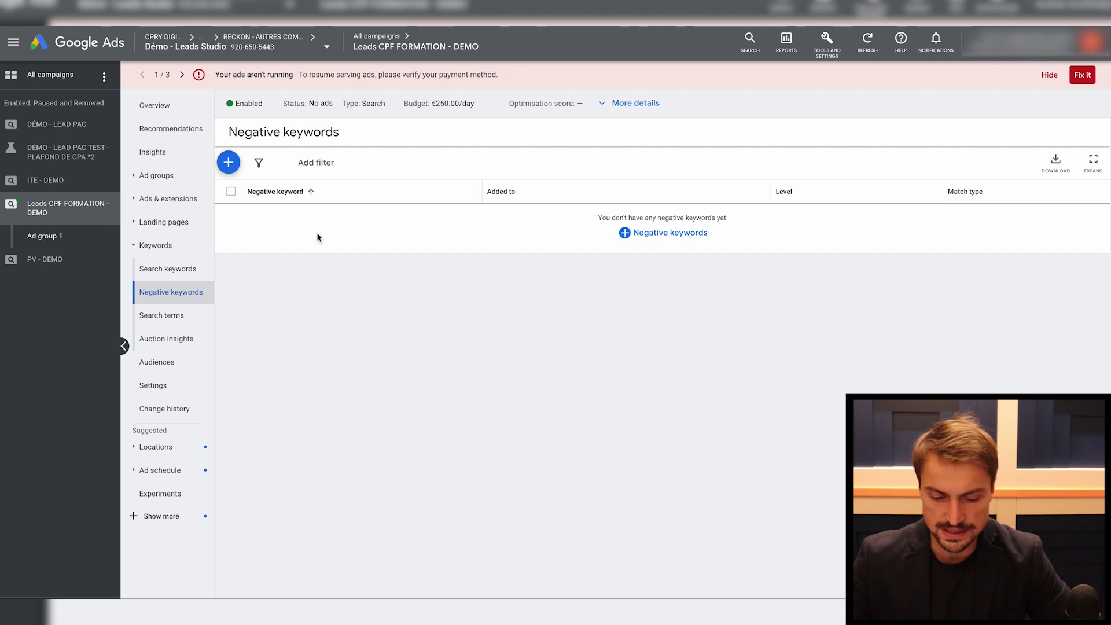
- Set the campaign's location targeting option to Presence: People in or regularly in your targeted locations
{"action": "left_click", "coordinate": [150, 389]}
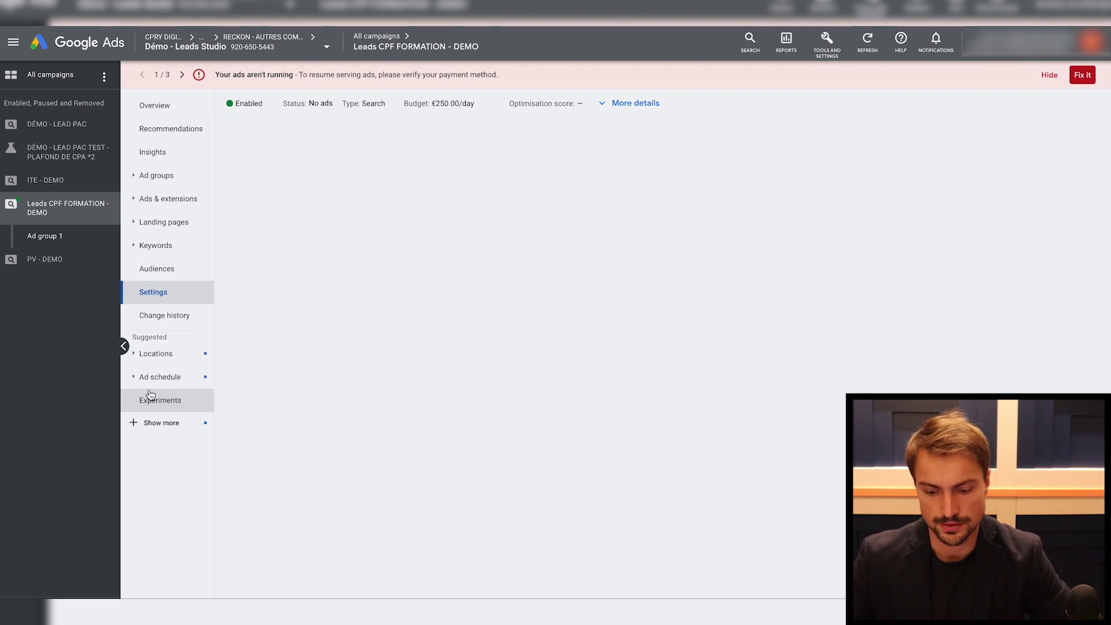
{"action": "left_click", "coordinate": [484, 289]}
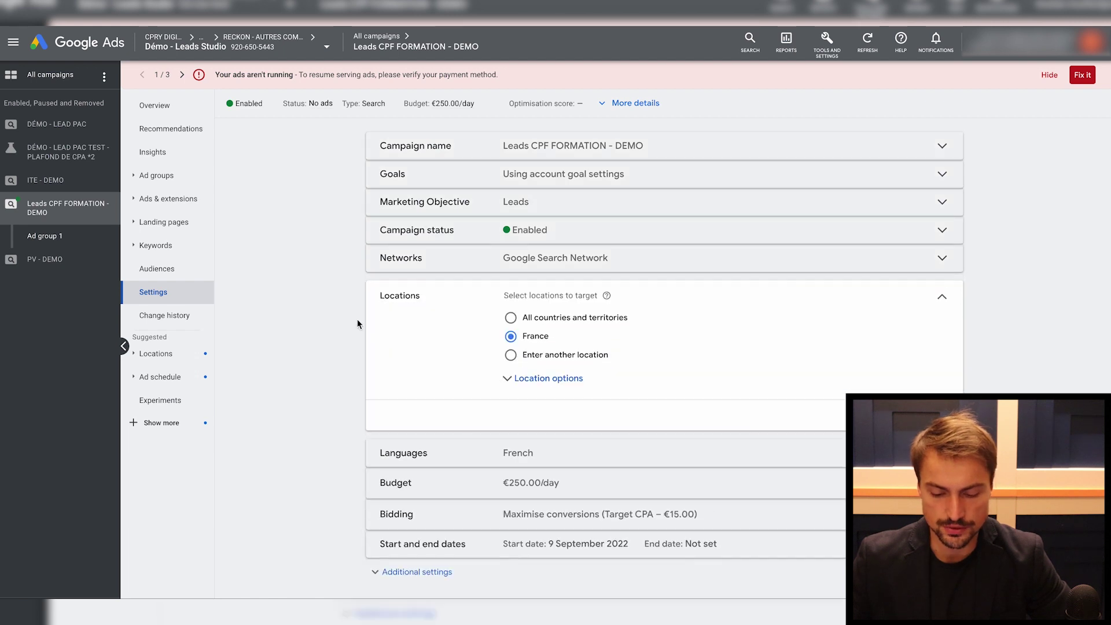
{"action": "left_click", "coordinate": [543, 380]}
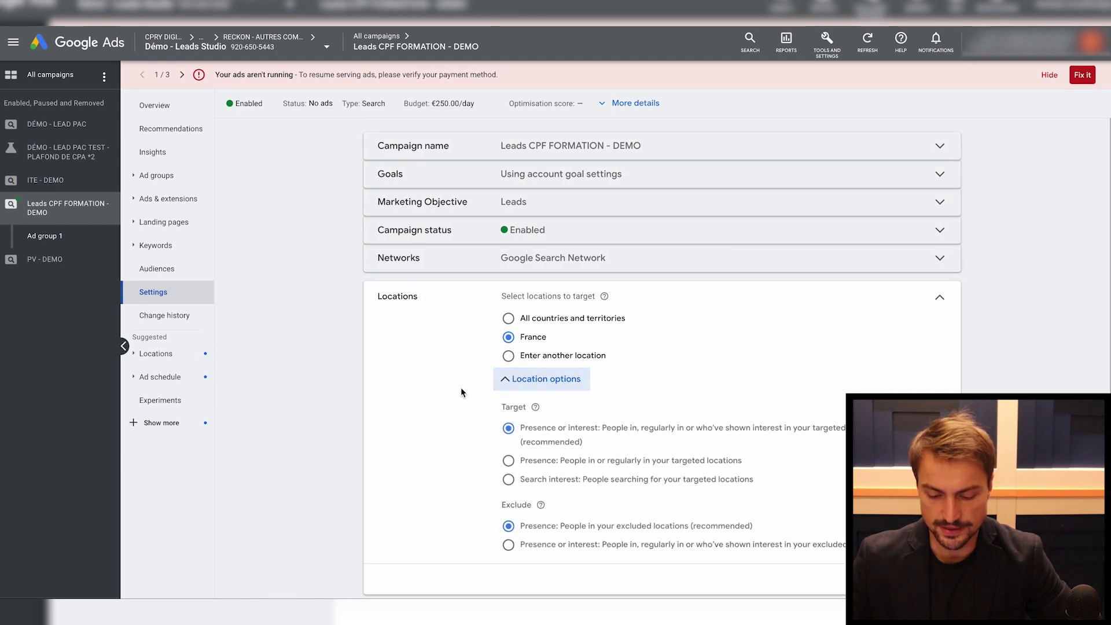
{"action": "scroll", "coordinate": [461, 387], "scroll_direction": "down", "scroll_amount": 2}
{"action": "left_click", "coordinate": [508, 363]}
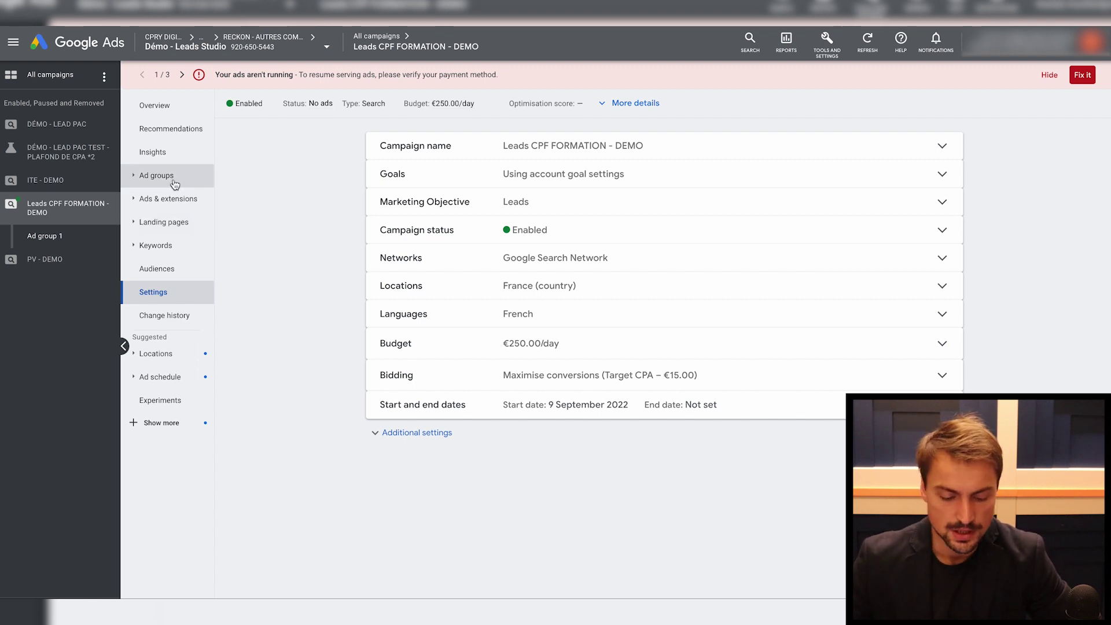
- Open the campaign's location exclusion form and examine its map from France and the Atlantic across to North America
{"action": "left_click", "coordinate": [155, 353]}
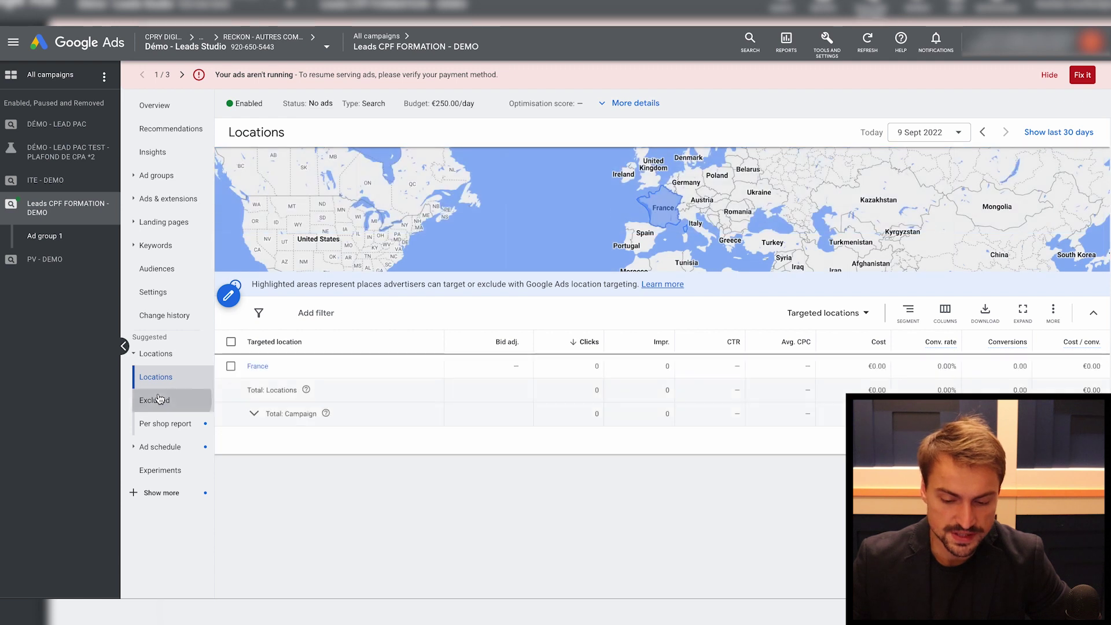
{"action": "left_click", "coordinate": [160, 399]}
{"action": "left_click", "coordinate": [229, 296]}
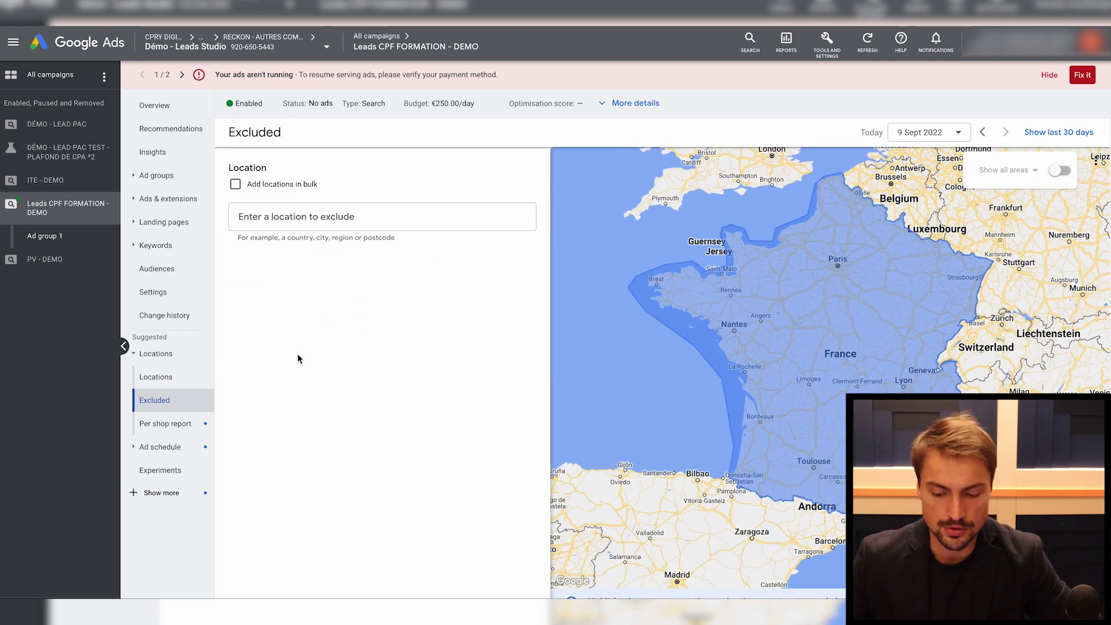
{"action": "left_click_drag", "start_coordinate": [657, 417], "coordinate": [819, 298]}
{"action": "scroll", "coordinate": [818, 298], "scroll_direction": "down", "scroll_amount": 2}
{"action": "left_click_drag", "start_coordinate": [719, 268], "coordinate": [916, 259]}
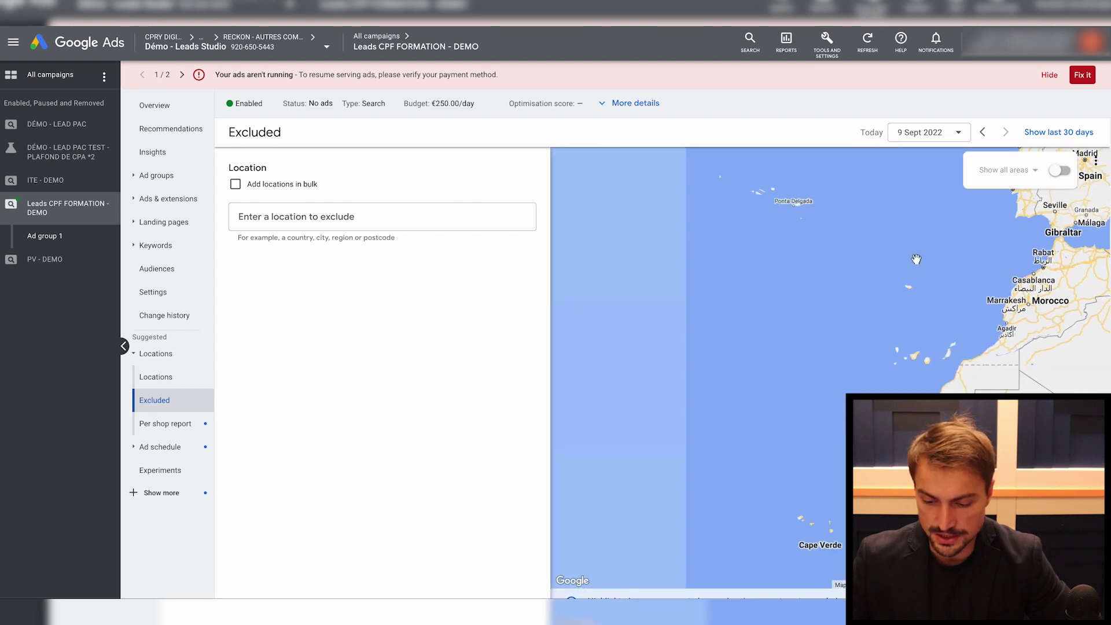
{"action": "scroll", "coordinate": [916, 258], "scroll_direction": "down", "scroll_amount": 1}
{"action": "left_click_drag", "start_coordinate": [777, 305], "coordinate": [774, 417]}
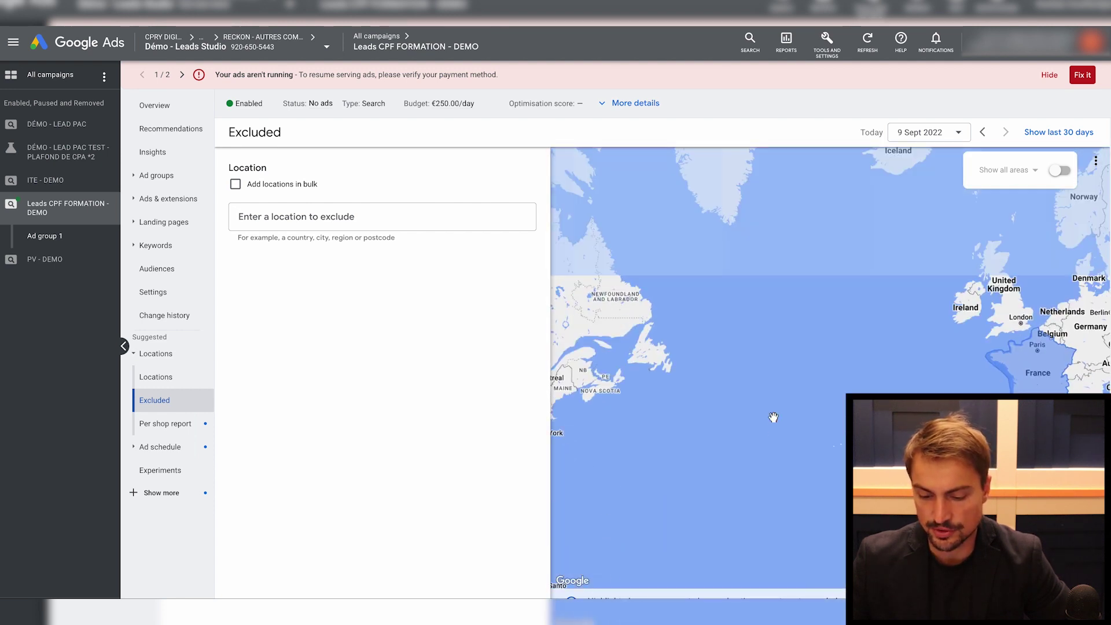
{"action": "left_click_drag", "start_coordinate": [845, 279], "coordinate": [766, 330]}
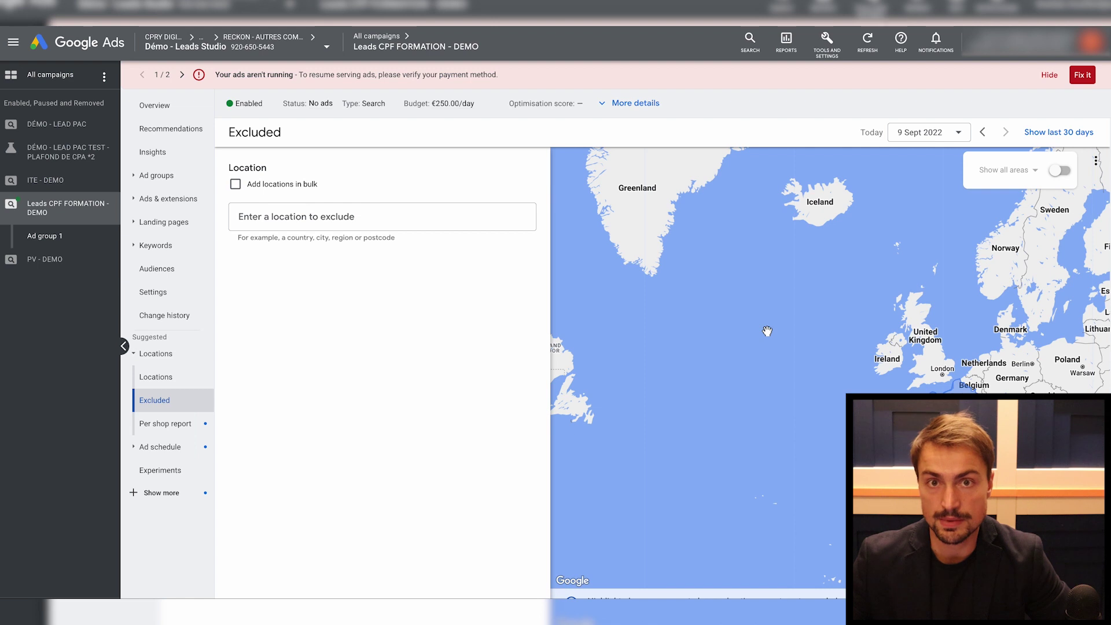
{"action": "left_click_drag", "start_coordinate": [739, 326], "coordinate": [980, 329]}
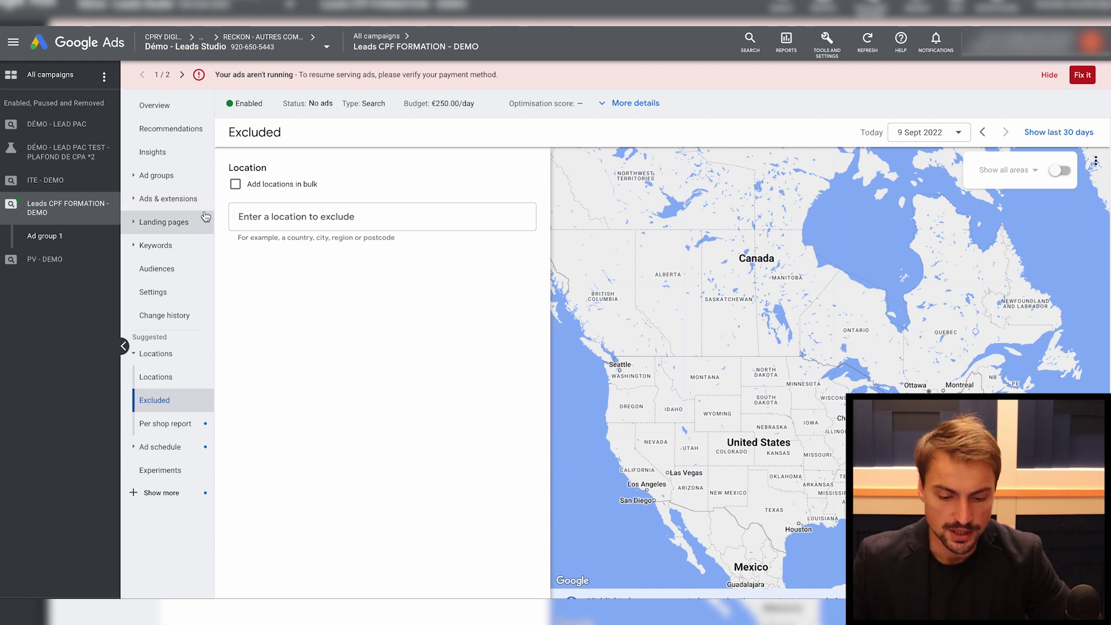
- Switch the location exclusion form to adding locations in bulk
{"action": "left_click", "coordinate": [236, 184]}
{"action": "left_click", "coordinate": [280, 213]}
{"action": "scroll", "coordinate": [864, 360], "scroll_direction": "down", "scroll_amount": 5}
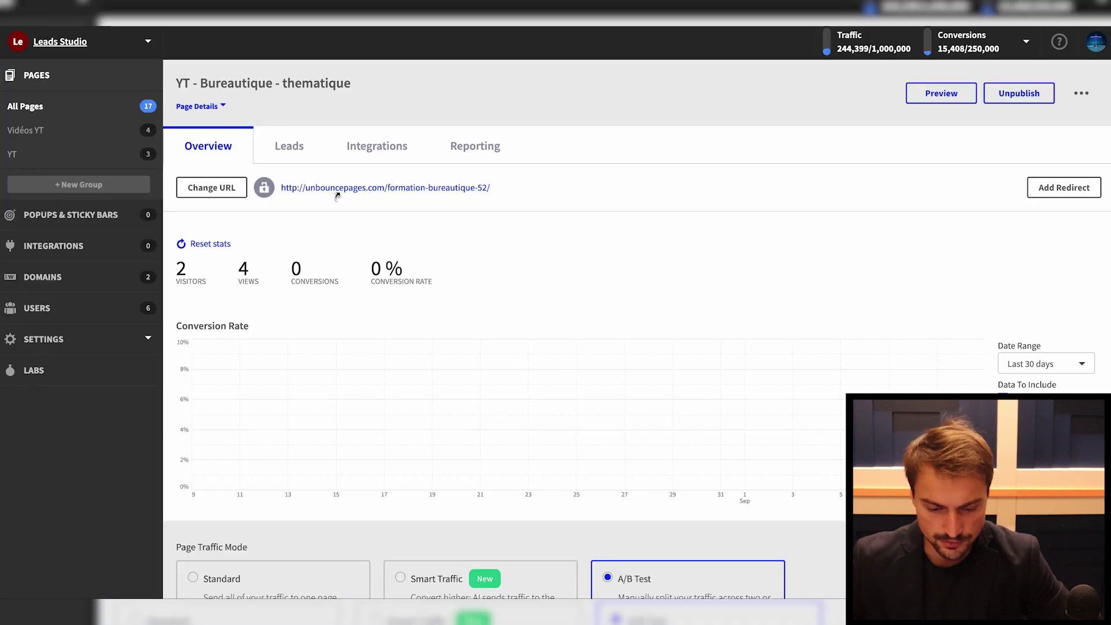
- Switch to Unbounce, open the published URL of the page YT - Bureautique - thematique and examine its headline section
{"action": "left_click", "coordinate": [335, 191]}
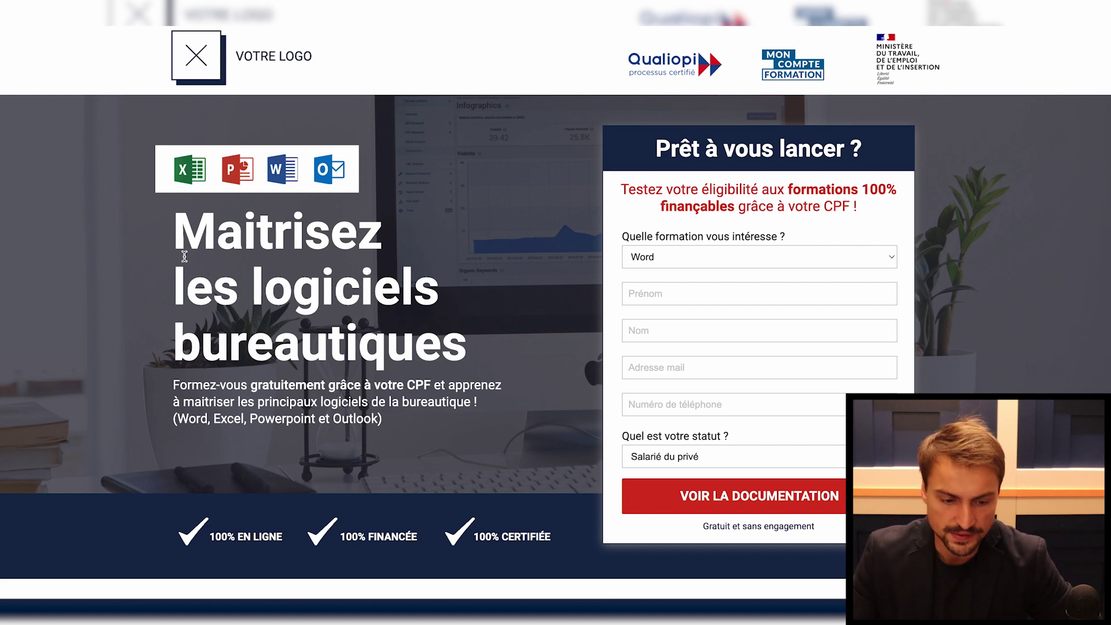
{"action": "scroll", "coordinate": [203, 250], "scroll_direction": "down", "scroll_amount": 1}
{"action": "scroll", "coordinate": [204, 250], "scroll_direction": "up", "scroll_amount": 1}
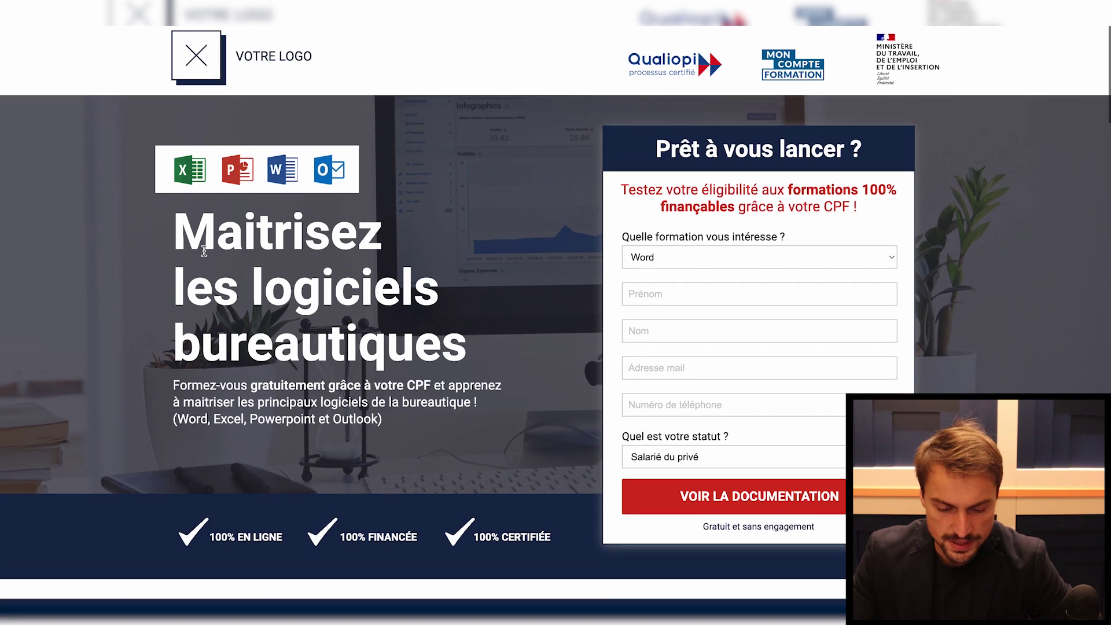
{"action": "scroll", "coordinate": [333, 206], "scroll_direction": "down", "scroll_amount": 1}
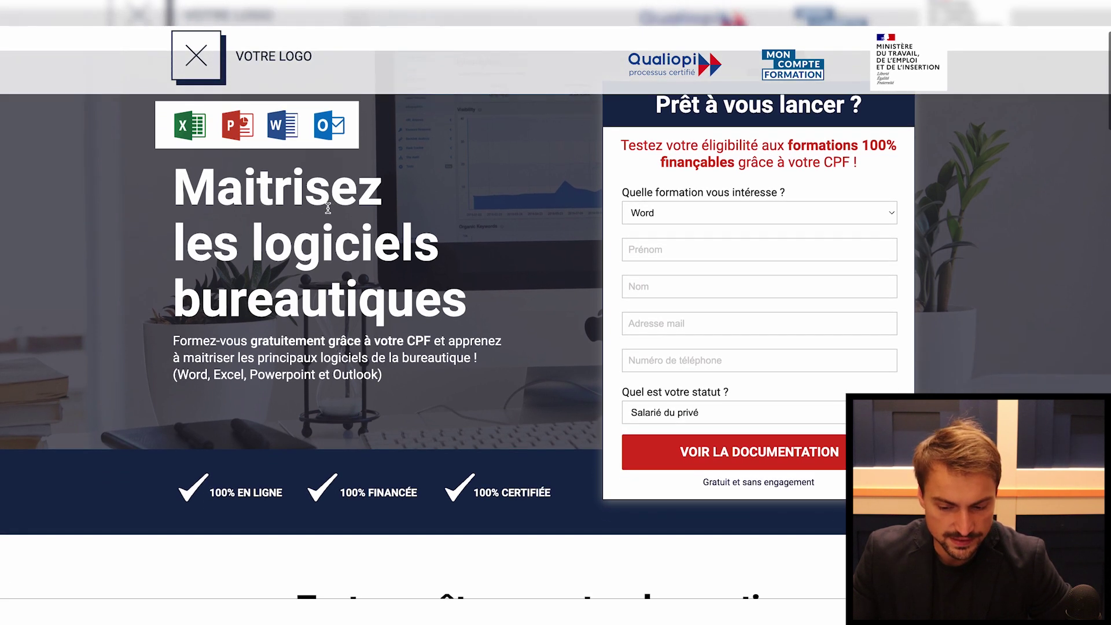
{"action": "scroll", "coordinate": [329, 207], "scroll_direction": "up", "scroll_amount": 1}
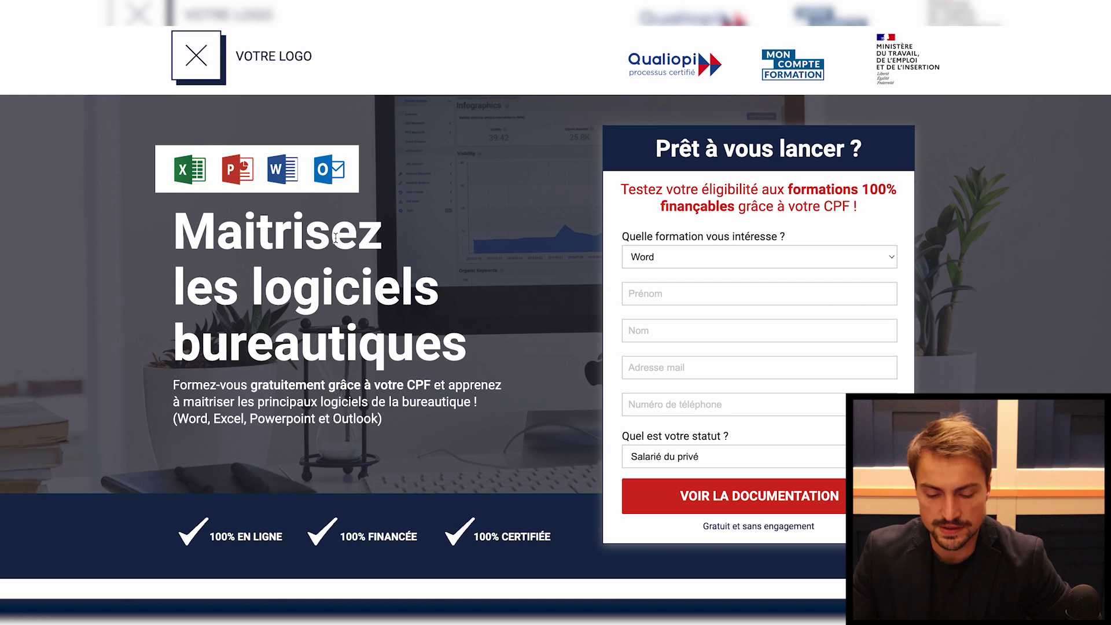
{"action": "scroll", "coordinate": [335, 237], "scroll_direction": "down", "scroll_amount": 1}
{"action": "scroll", "coordinate": [366, 224], "scroll_direction": "up", "scroll_amount": 1}
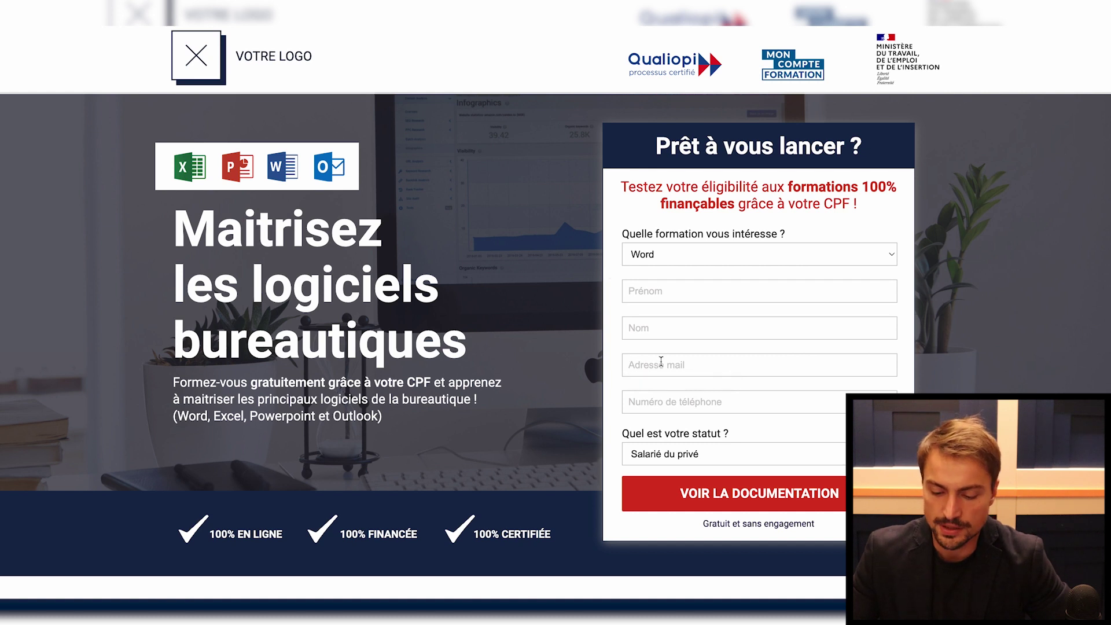
- Examine the choices offered for "Quel est votre statut ?" in the landing page's lead form
{"action": "left_click", "coordinate": [663, 457]}
{"action": "triple_click", "coordinate": [698, 434]}
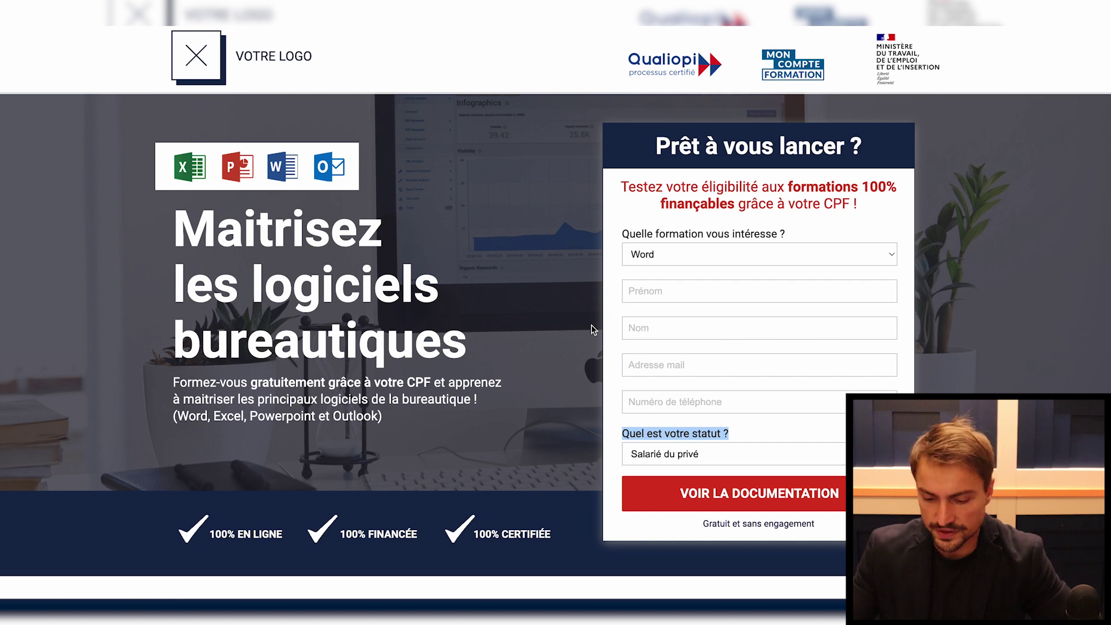
{"action": "left_click", "coordinate": [681, 449]}
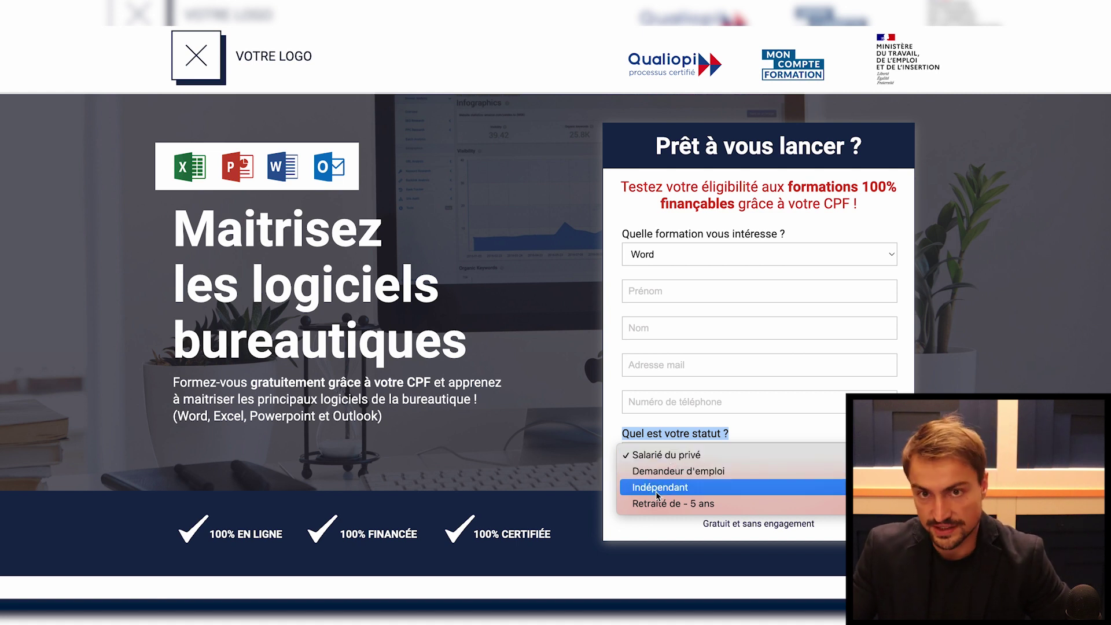
{"action": "key", "text": "Escape"}
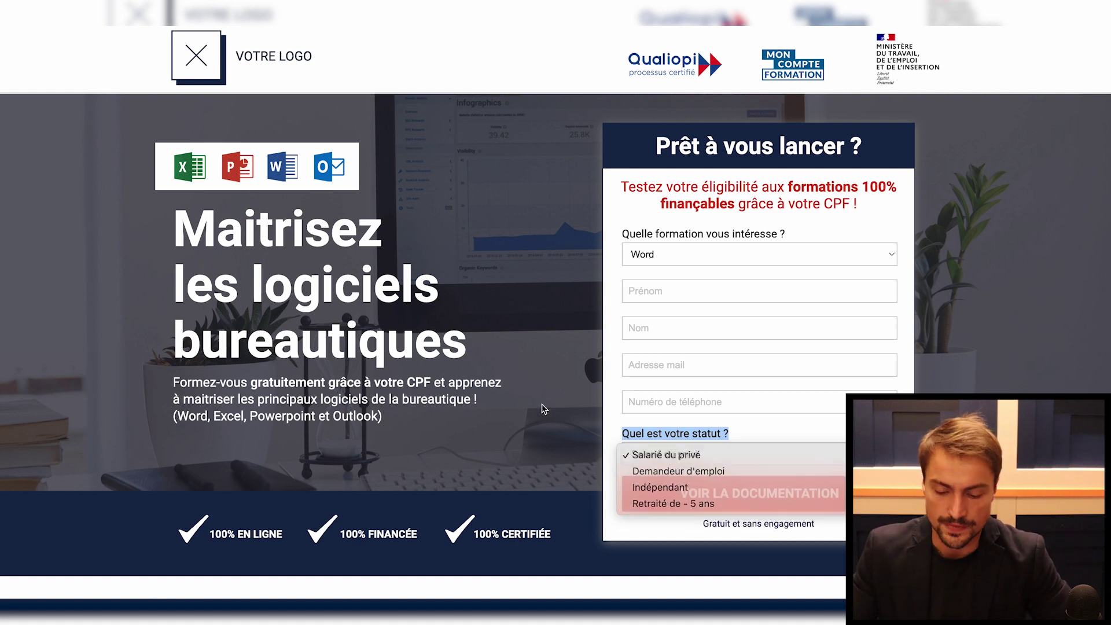
- Look through the landing page's sections on the office programs, the training content and the CPF funding
{"action": "scroll", "coordinate": [552, 267], "scroll_direction": "down", "scroll_amount": 1}
{"action": "scroll", "coordinate": [552, 267], "scroll_direction": "down", "scroll_amount": 2}
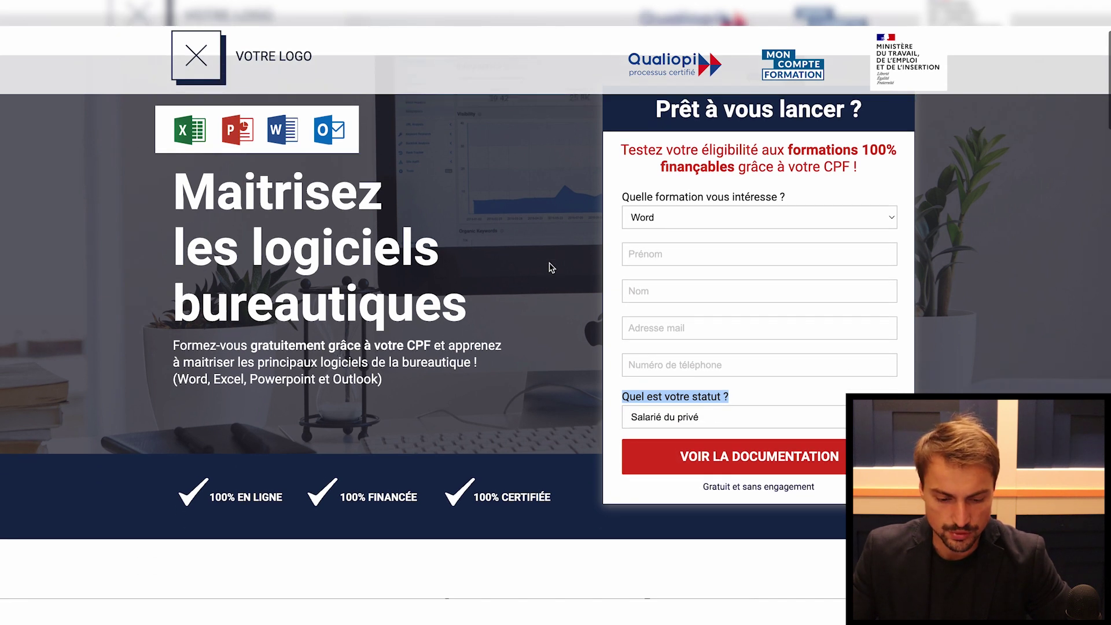
{"action": "scroll", "coordinate": [551, 267], "scroll_direction": "up", "scroll_amount": 1}
{"action": "scroll", "coordinate": [552, 268], "scroll_direction": "down", "scroll_amount": 2}
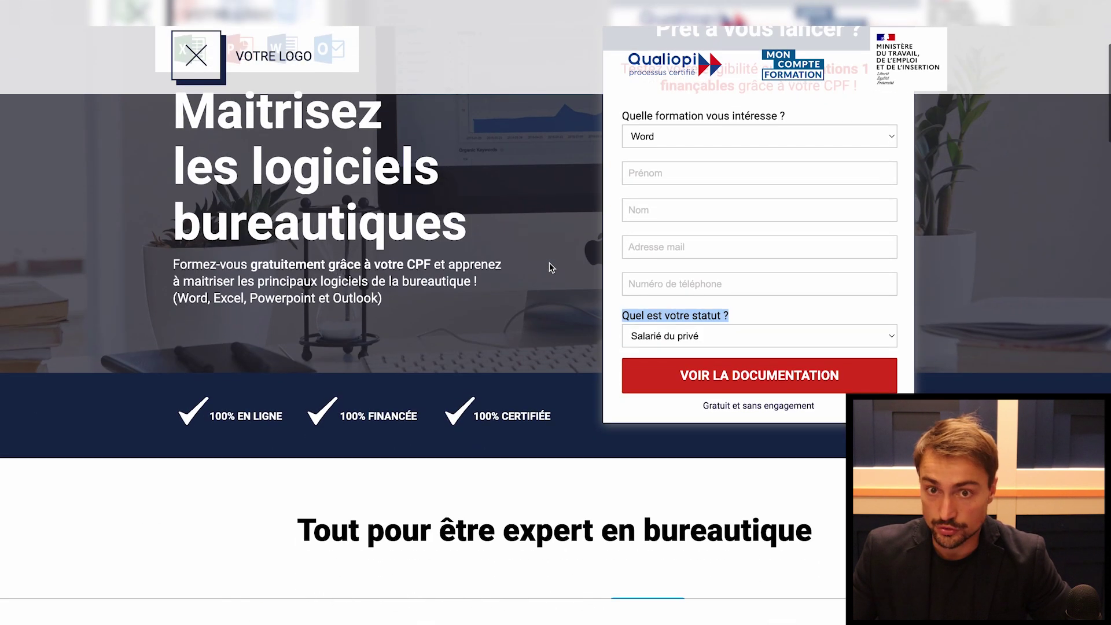
{"action": "scroll", "coordinate": [552, 267], "scroll_direction": "up", "scroll_amount": 4}
{"action": "scroll", "coordinate": [551, 268], "scroll_direction": "down", "scroll_amount": 15}
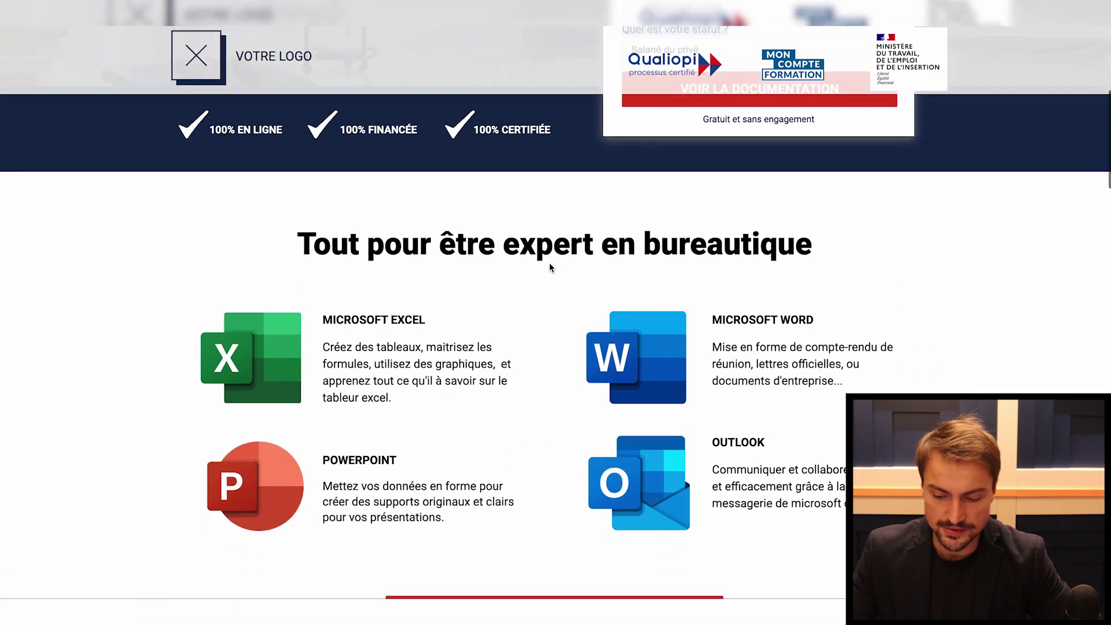
{"action": "scroll", "coordinate": [551, 268], "scroll_direction": "down", "scroll_amount": 3}
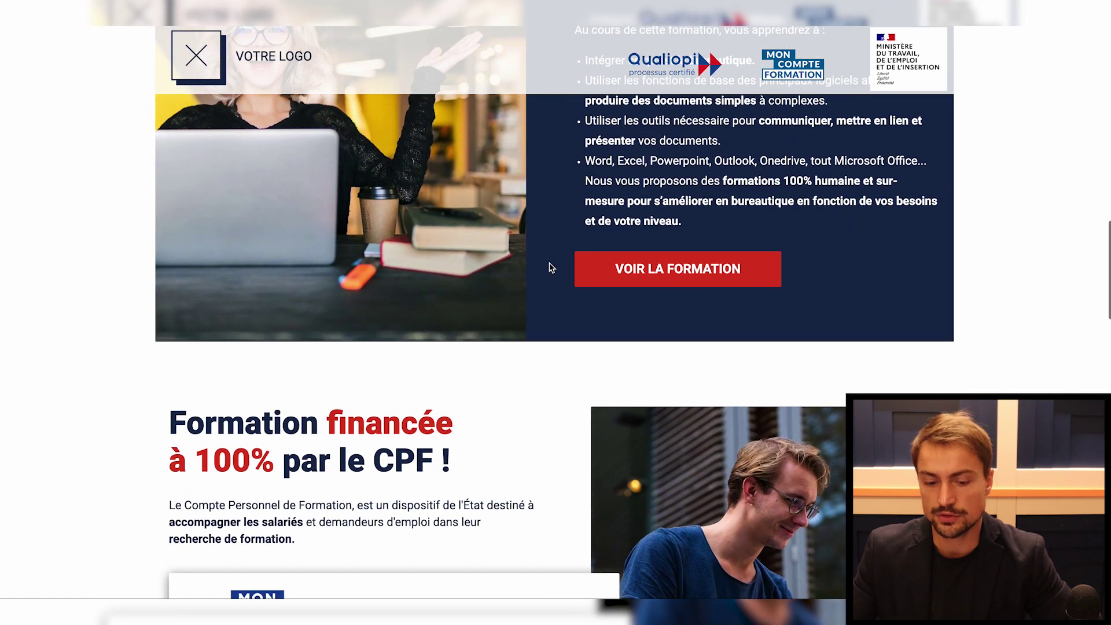
{"action": "scroll", "coordinate": [551, 263], "scroll_direction": "up", "scroll_amount": 15}
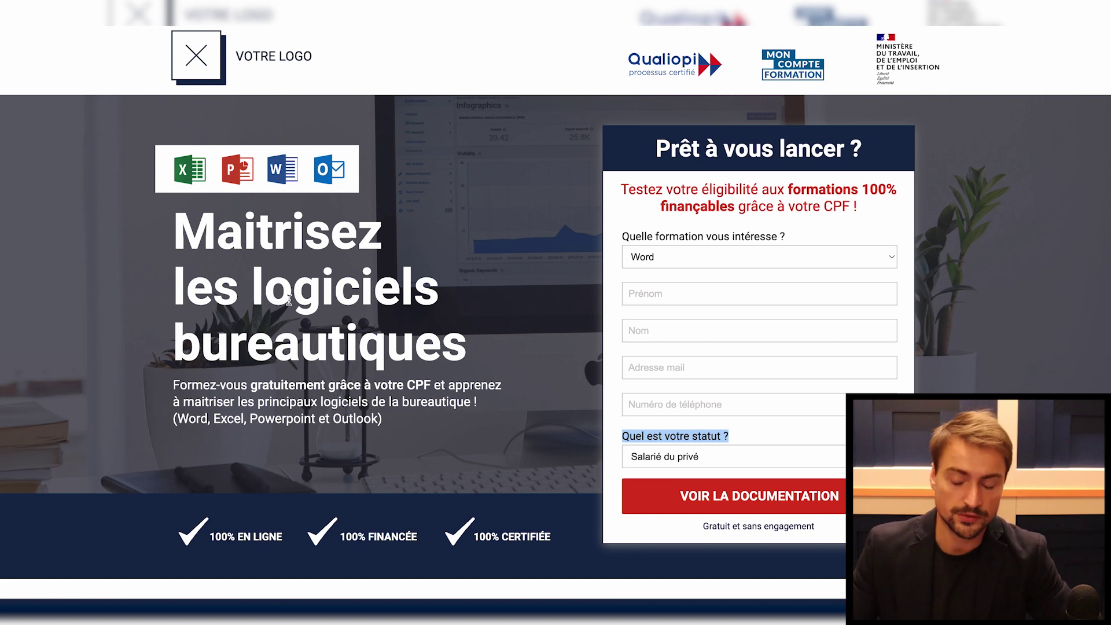
- Examine the lead form's title and CPF eligibility line, and compare them with the training sections further down the page
{"action": "scroll", "coordinate": [311, 351], "scroll_direction": "down", "scroll_amount": 3}
{"action": "scroll", "coordinate": [311, 352], "scroll_direction": "down", "scroll_amount": 15}
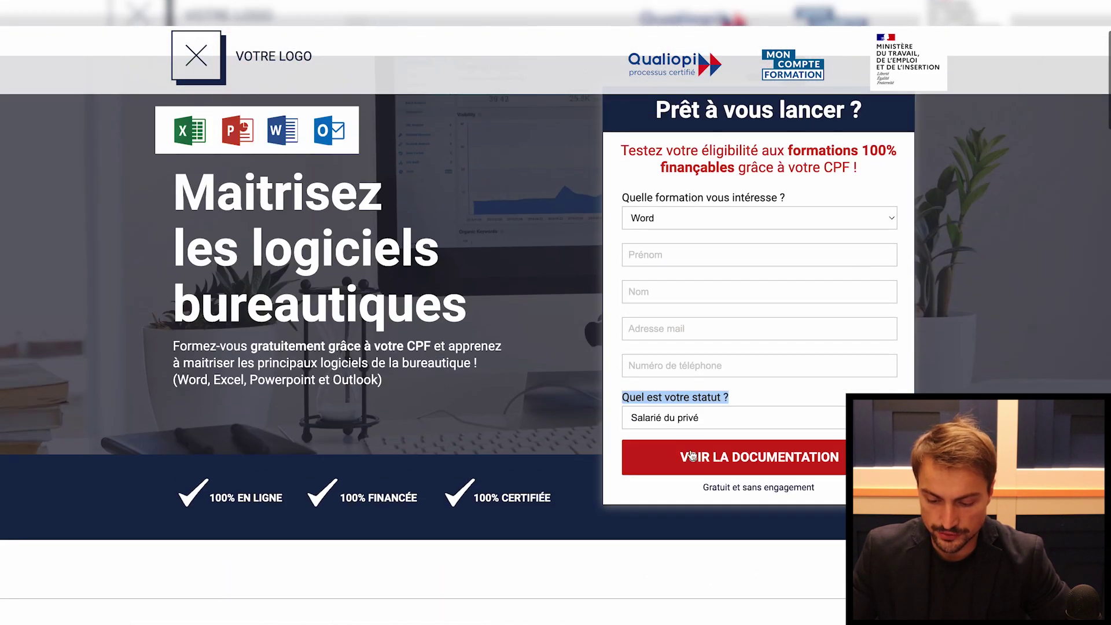
{"action": "scroll", "coordinate": [661, 151], "scroll_direction": "up", "scroll_amount": 1}
{"action": "triple_click", "coordinate": [712, 143]}
{"action": "triple_click", "coordinate": [755, 184]}
{"action": "scroll", "coordinate": [572, 250], "scroll_direction": "down", "scroll_amount": 1}
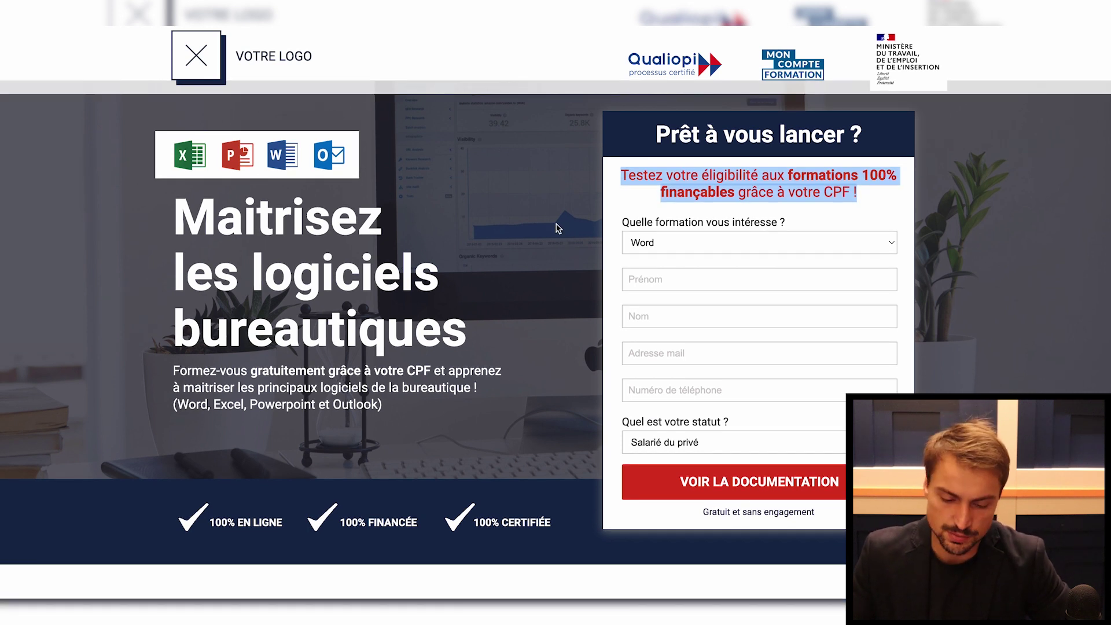
{"action": "scroll", "coordinate": [455, 309], "scroll_direction": "down", "scroll_amount": 3}
{"action": "scroll", "coordinate": [719, 303], "scroll_direction": "up", "scroll_amount": 3}
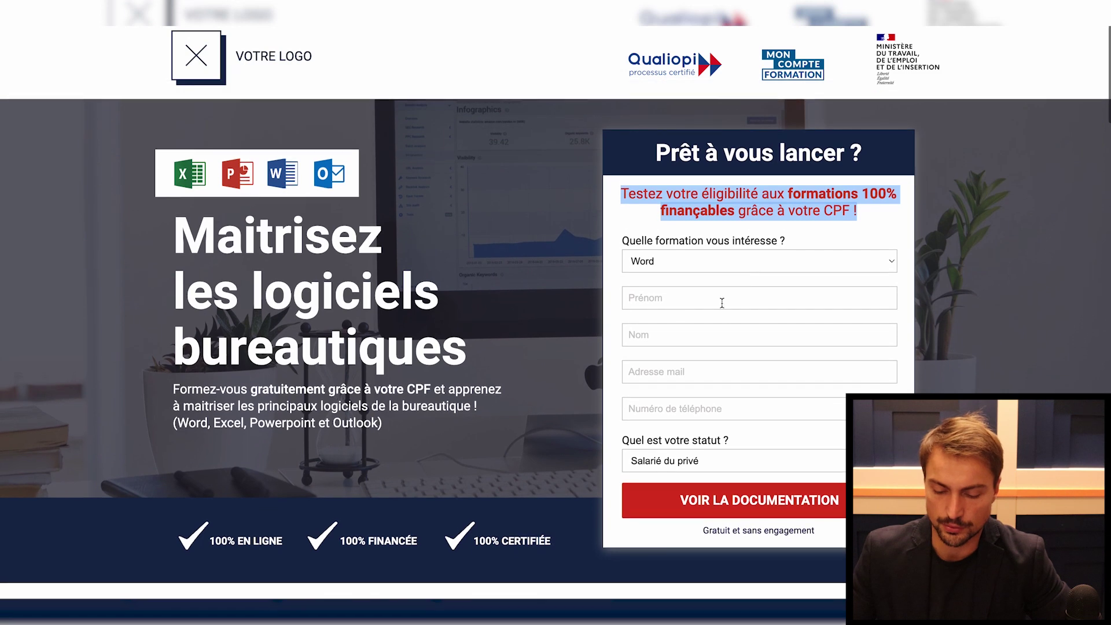
{"action": "scroll", "coordinate": [572, 208], "scroll_direction": "down", "scroll_amount": 3}
{"action": "scroll", "coordinate": [624, 283], "scroll_direction": "down", "scroll_amount": 15}
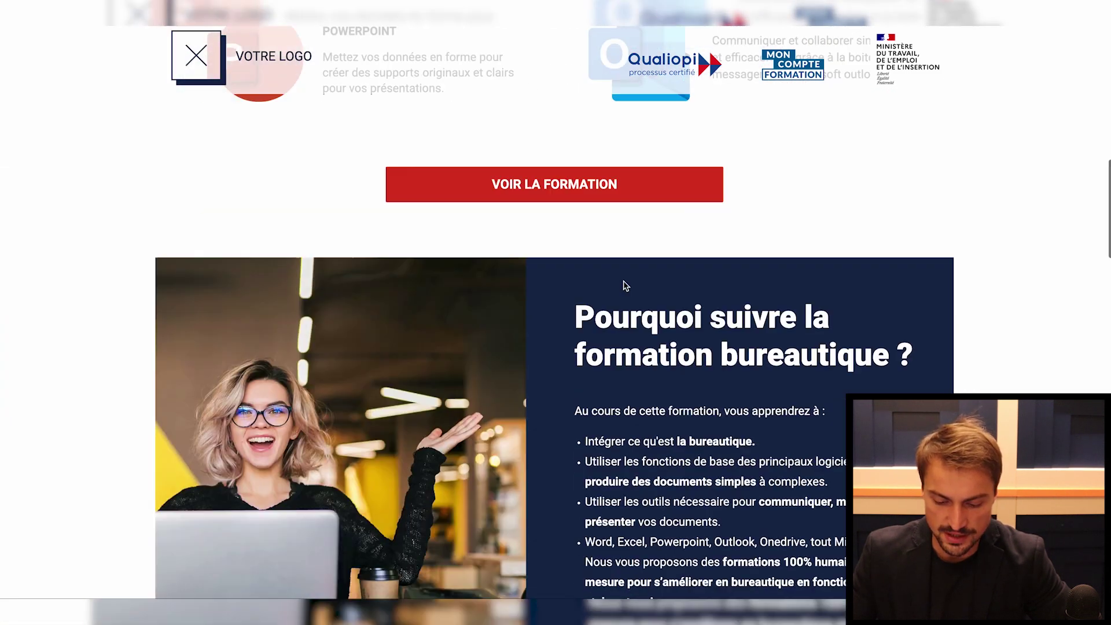
{"action": "scroll", "coordinate": [624, 284], "scroll_direction": "up", "scroll_amount": 20}
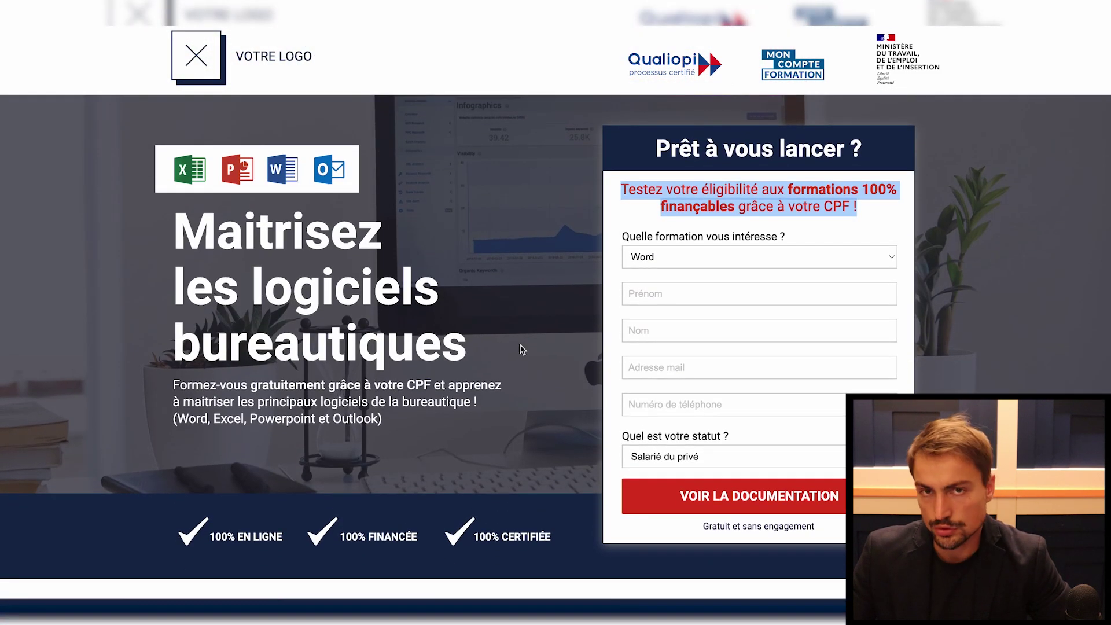
- Review the office-training landing page from the headline and lead form through the program, CPF funding, training content and testimonial sections
{"action": "scroll", "coordinate": [406, 301], "scroll_direction": "down", "scroll_amount": 5}
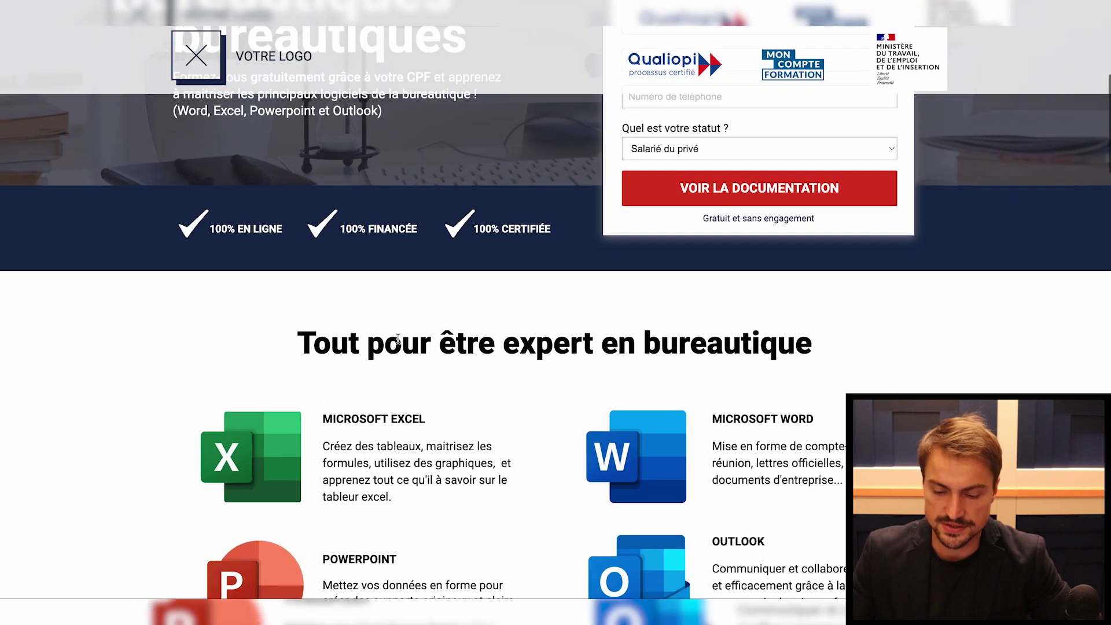
{"action": "scroll", "coordinate": [411, 290], "scroll_direction": "up", "scroll_amount": 5}
{"action": "scroll", "coordinate": [411, 289], "scroll_direction": "down", "scroll_amount": 5}
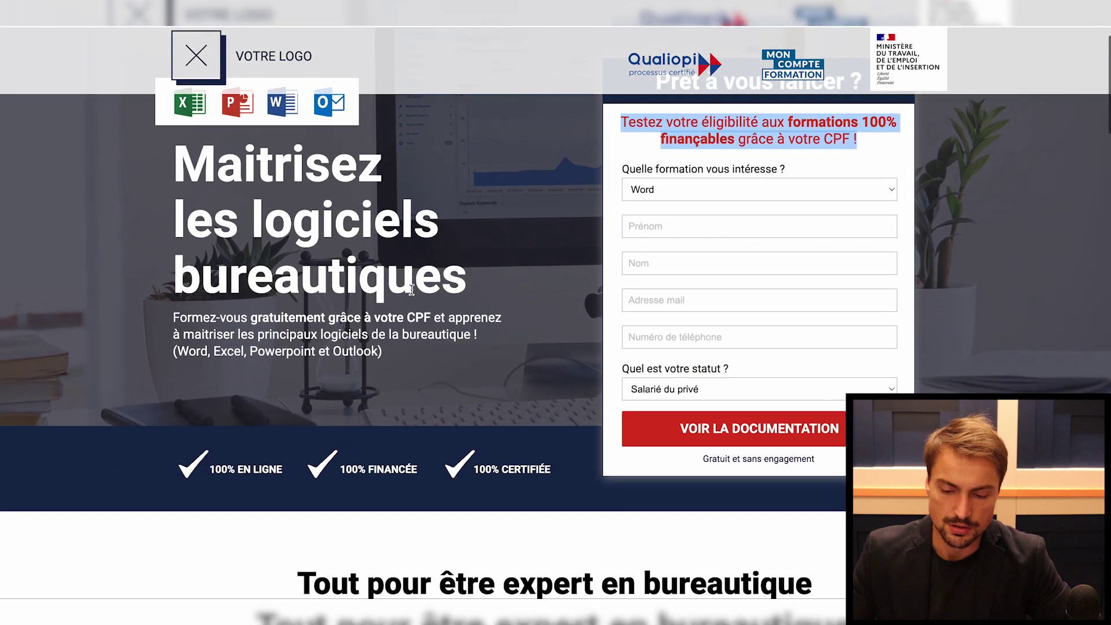
{"action": "scroll", "coordinate": [412, 292], "scroll_direction": "up", "scroll_amount": 5}
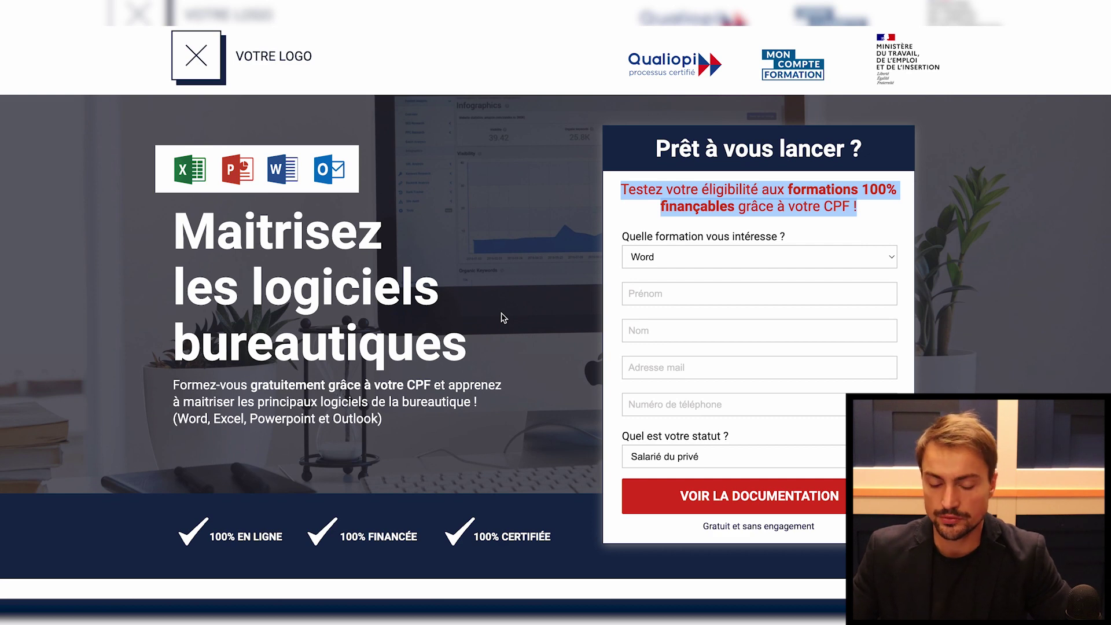
{"action": "scroll", "coordinate": [503, 315], "scroll_direction": "down", "scroll_amount": 4}
{"action": "scroll", "coordinate": [504, 315], "scroll_direction": "up", "scroll_amount": 5}
{"action": "scroll", "coordinate": [478, 433], "scroll_direction": "down", "scroll_amount": 15}
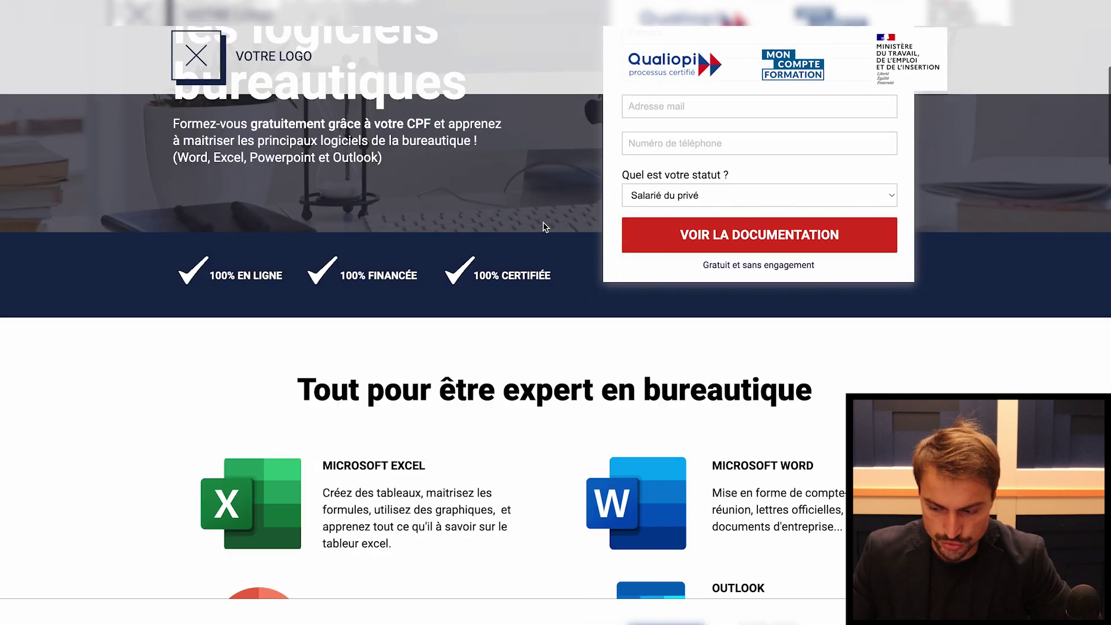
{"action": "scroll", "coordinate": [451, 564], "scroll_direction": "down", "scroll_amount": 2}
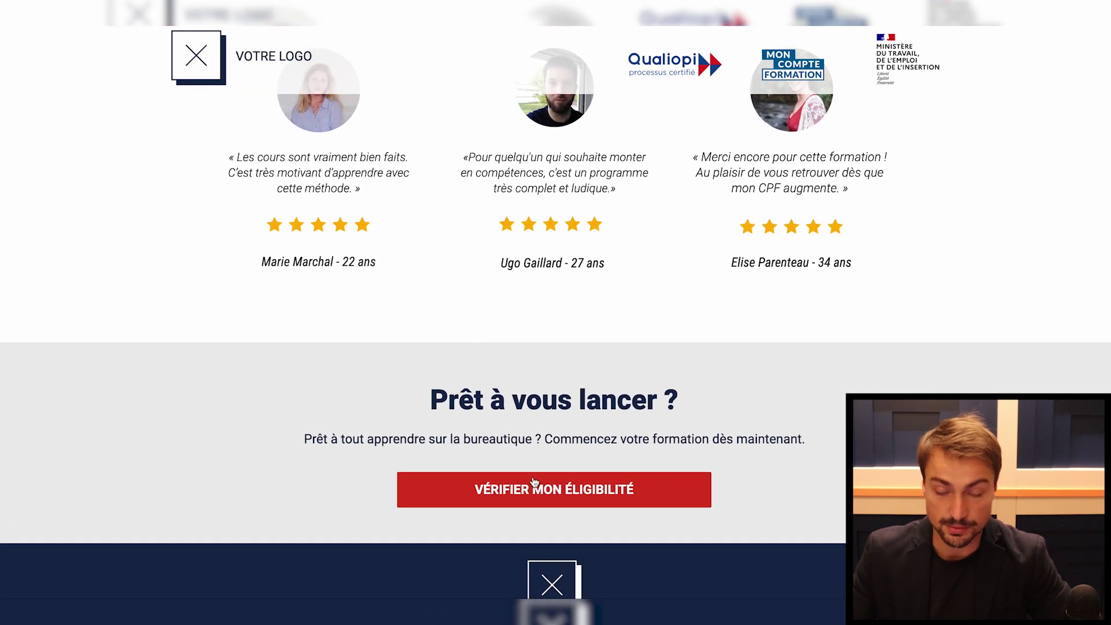
{"action": "scroll", "coordinate": [422, 276], "scroll_direction": "up", "scroll_amount": 8}
{"action": "scroll", "coordinate": [421, 280], "scroll_direction": "up", "scroll_amount": 3}
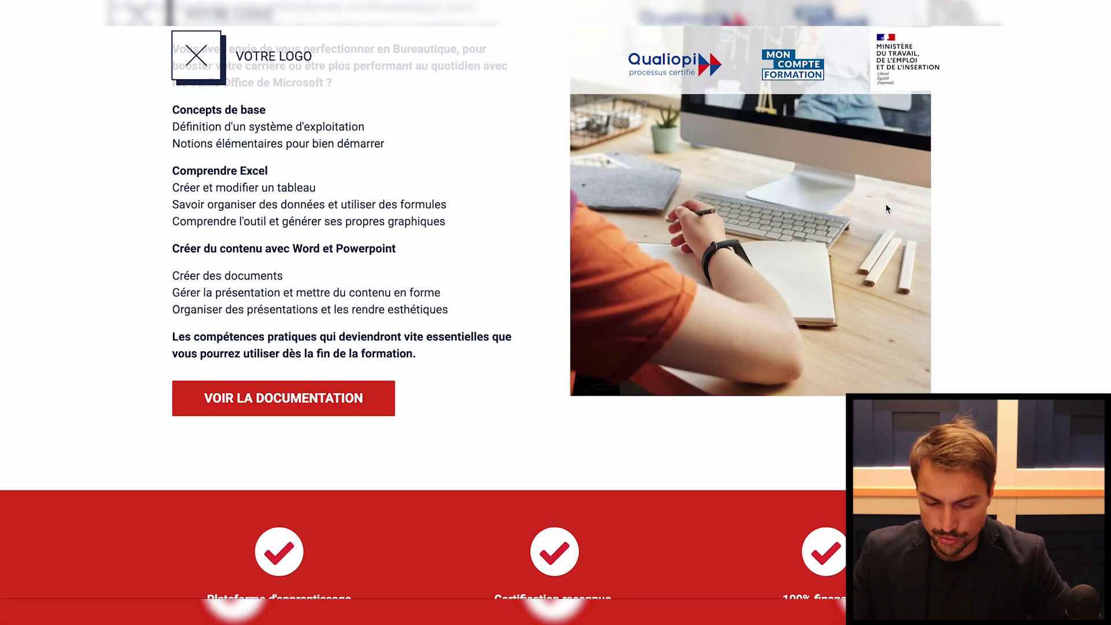
{"action": "scroll", "coordinate": [889, 208], "scroll_direction": "up", "scroll_amount": 6}
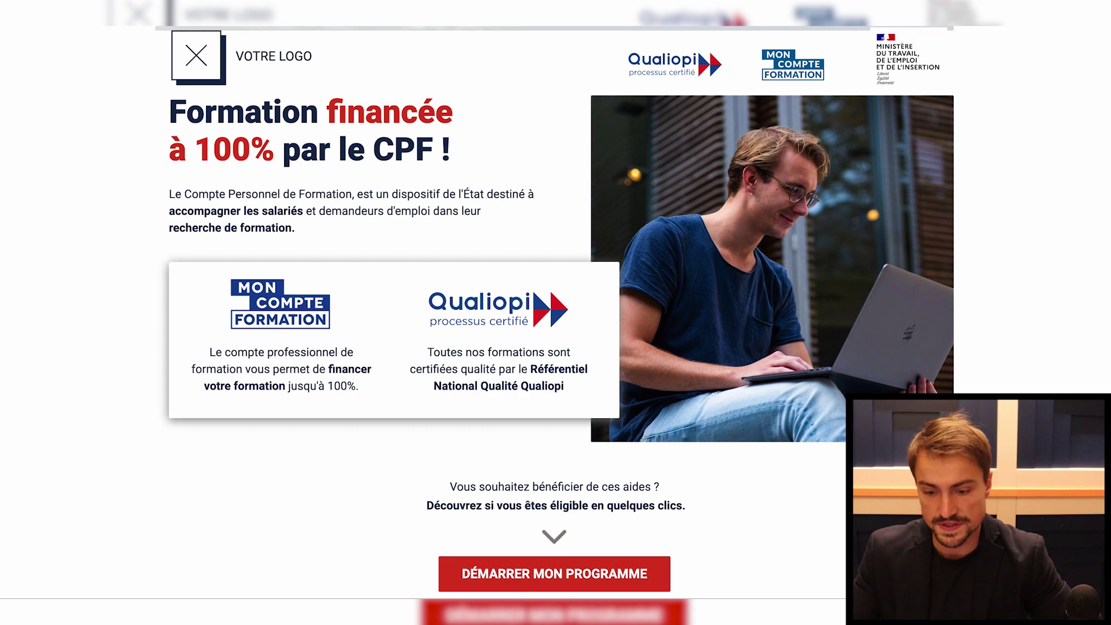
{"action": "scroll", "coordinate": [857, 230], "scroll_direction": "up", "scroll_amount": 8}
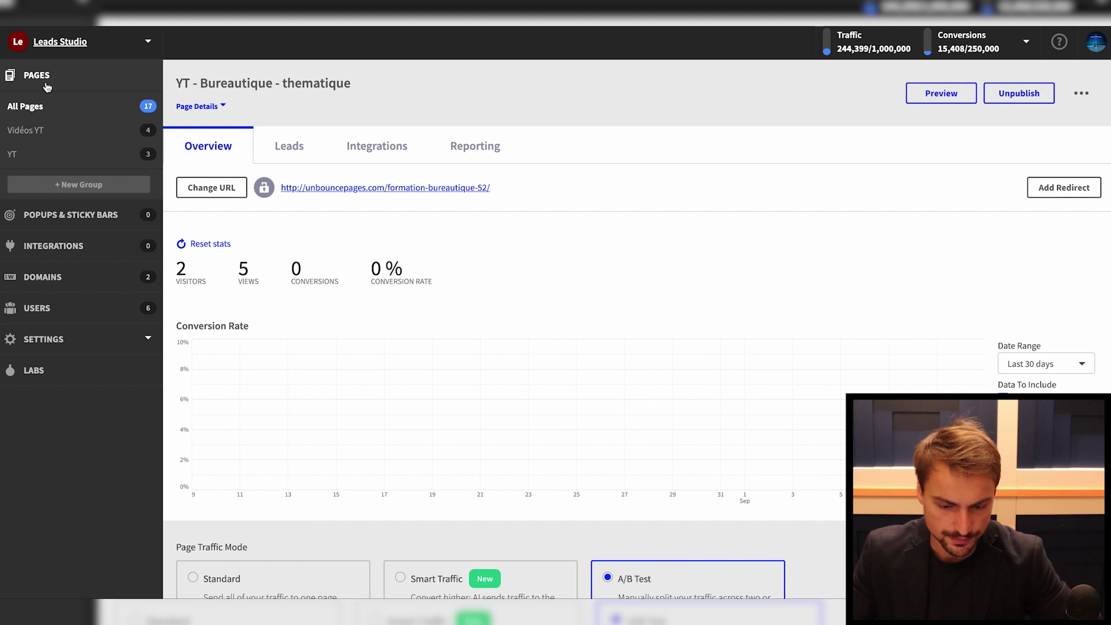
- Open the published URL of the Unbounce page YT - Langues - thematique and examine its "Formations Linguistiques" headline
{"action": "left_click", "coordinate": [47, 87]}
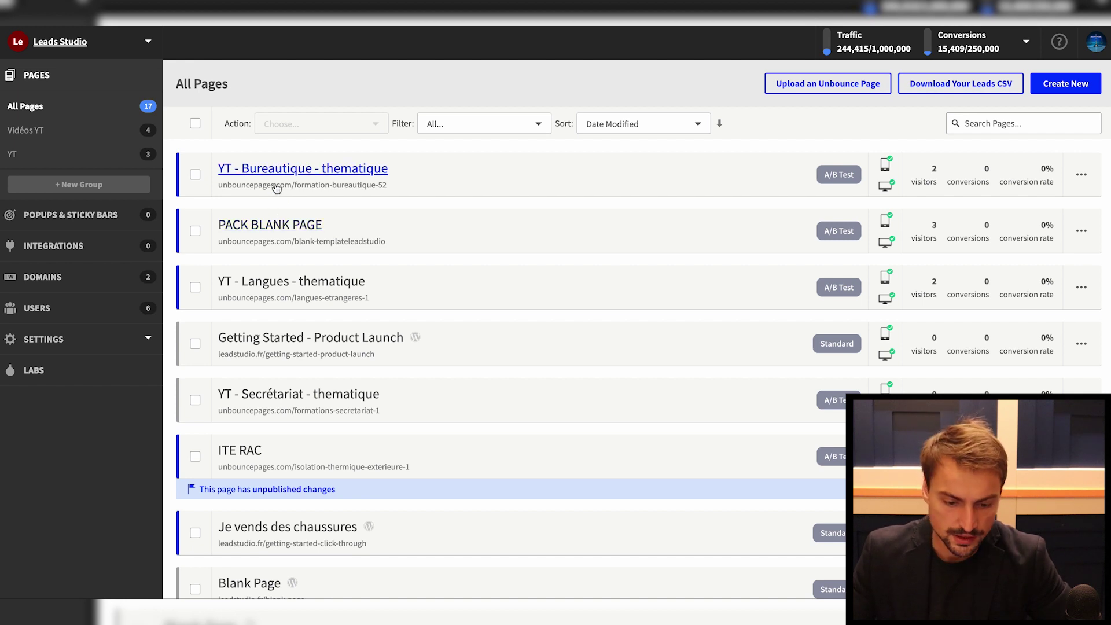
{"action": "left_click", "coordinate": [296, 281]}
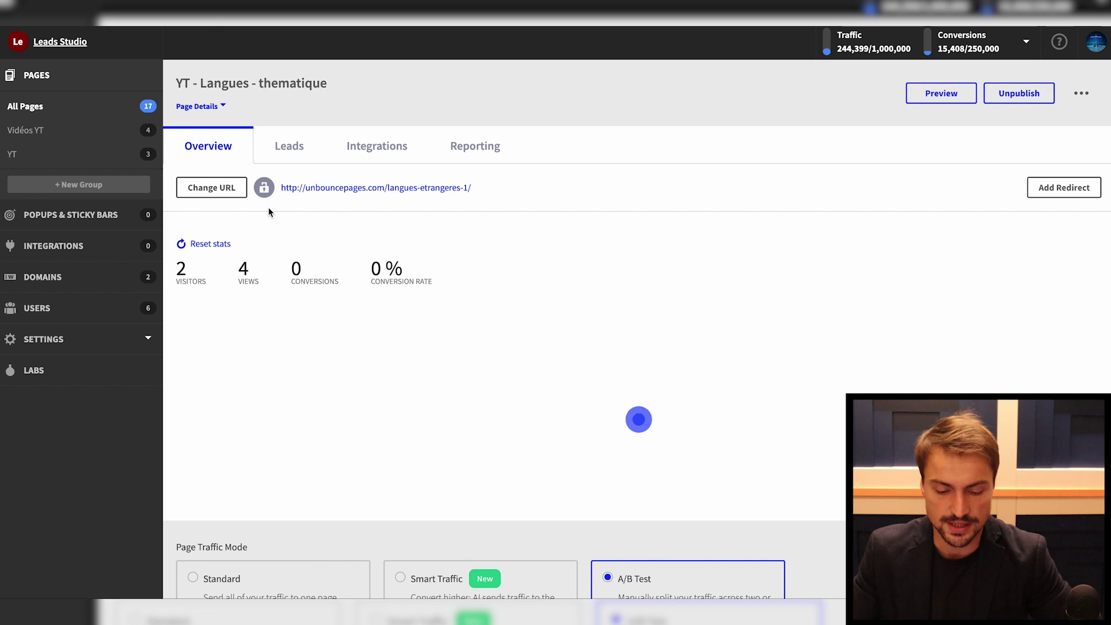
{"action": "left_click", "coordinate": [300, 188]}
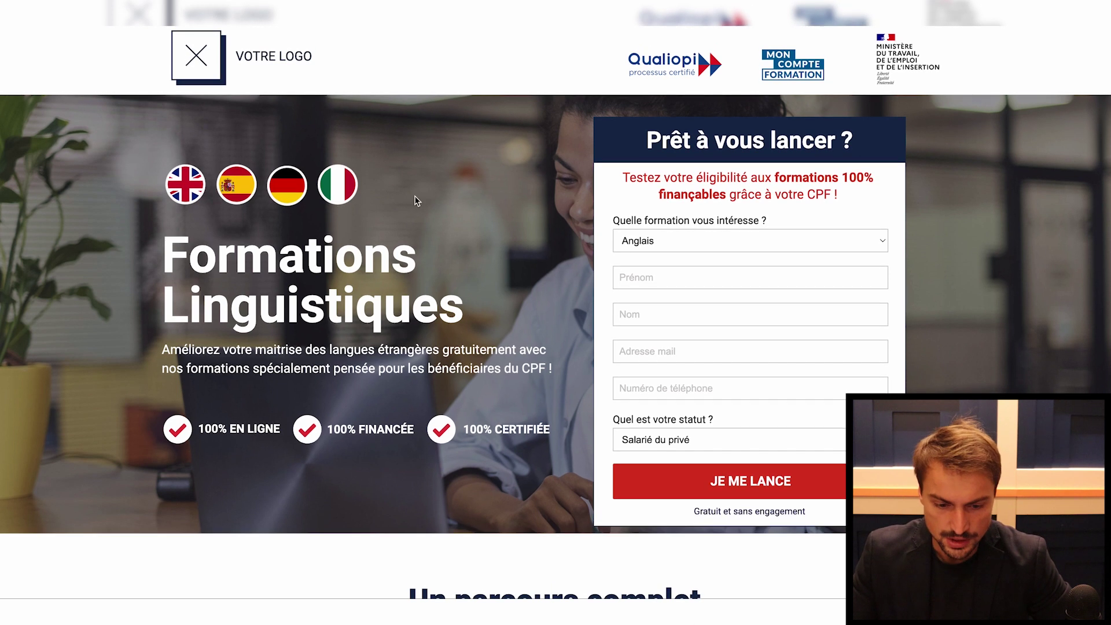
{"action": "scroll", "coordinate": [337, 210], "scroll_direction": "down", "scroll_amount": 1}
{"action": "double_click", "coordinate": [301, 260]}
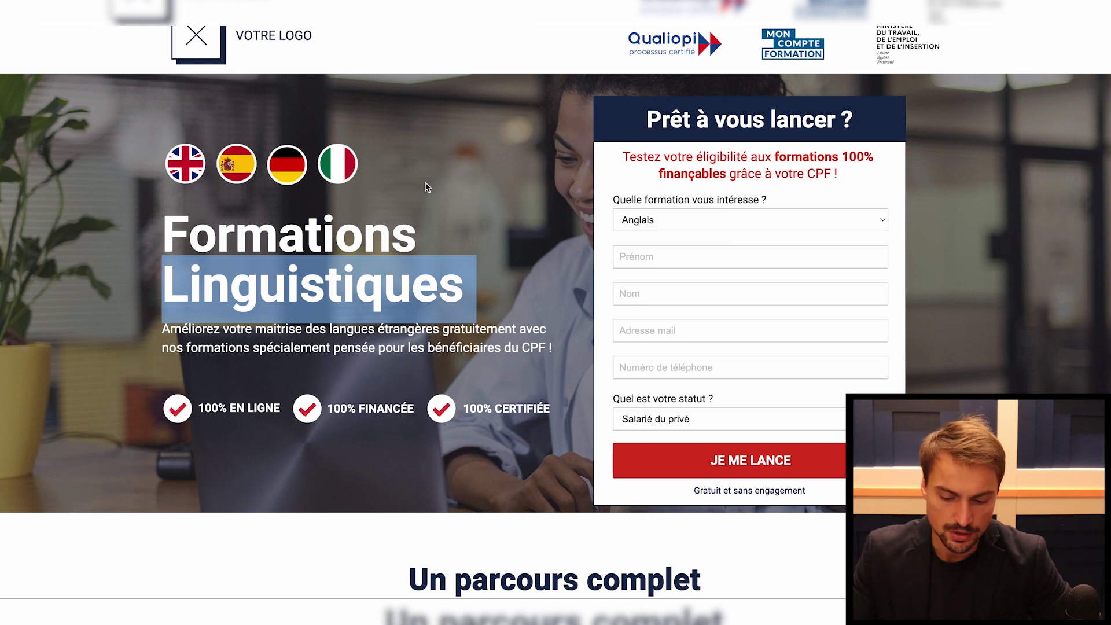
- Look through the language page's course, benefit and testimonial sections, and compare them with its headline and description on foreign languages
{"action": "scroll", "coordinate": [427, 186], "scroll_direction": "down", "scroll_amount": 15}
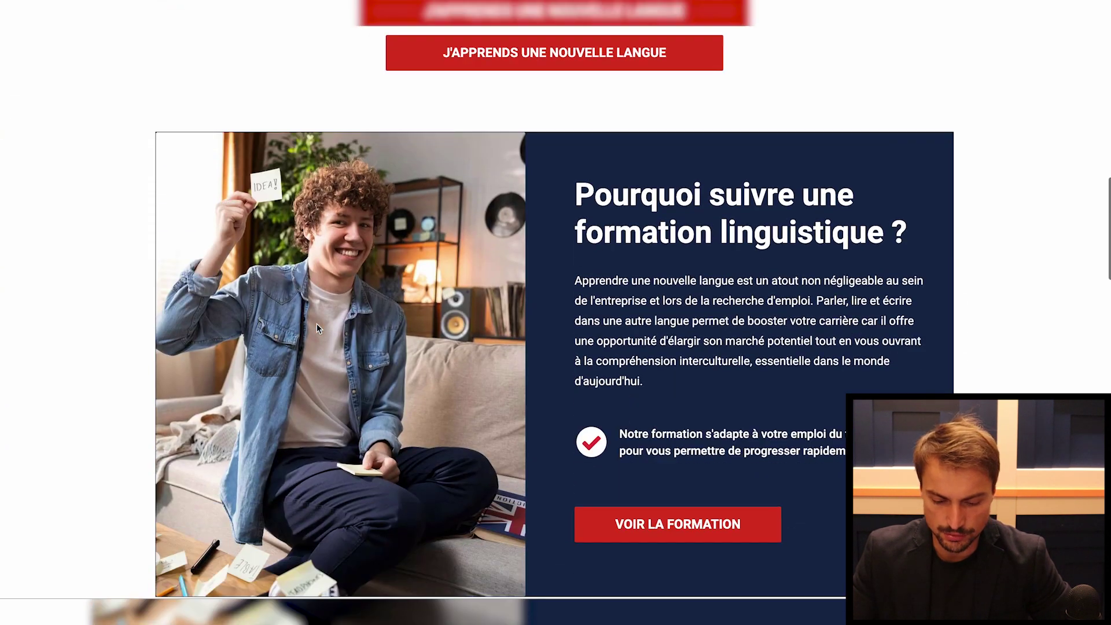
{"action": "scroll", "coordinate": [317, 327], "scroll_direction": "down", "scroll_amount": 20}
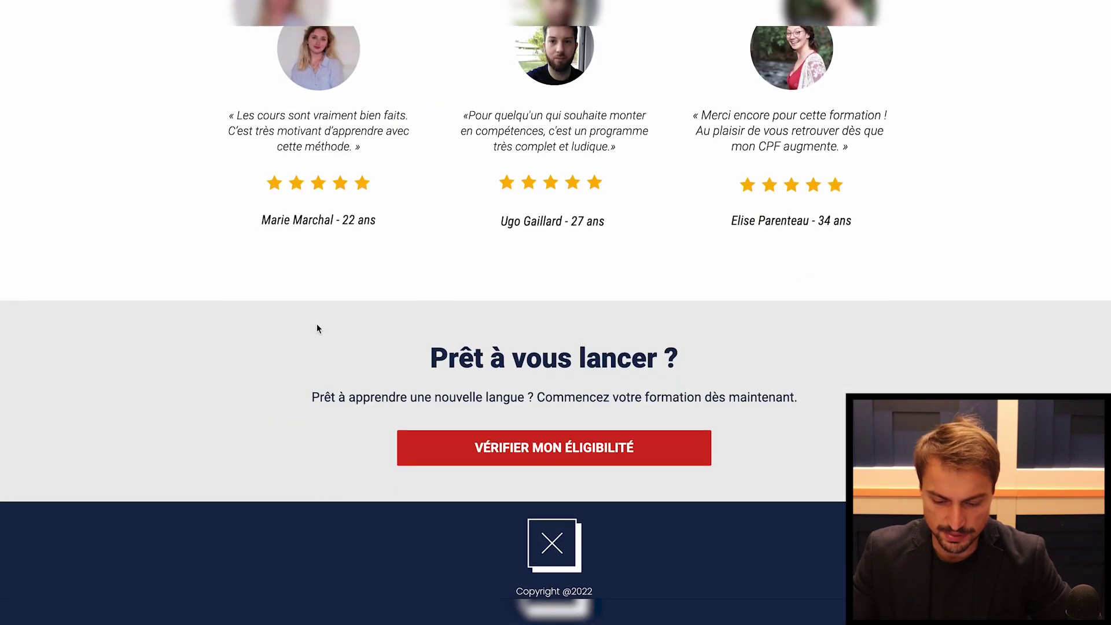
{"action": "scroll", "coordinate": [317, 328], "scroll_direction": "up", "scroll_amount": 20}
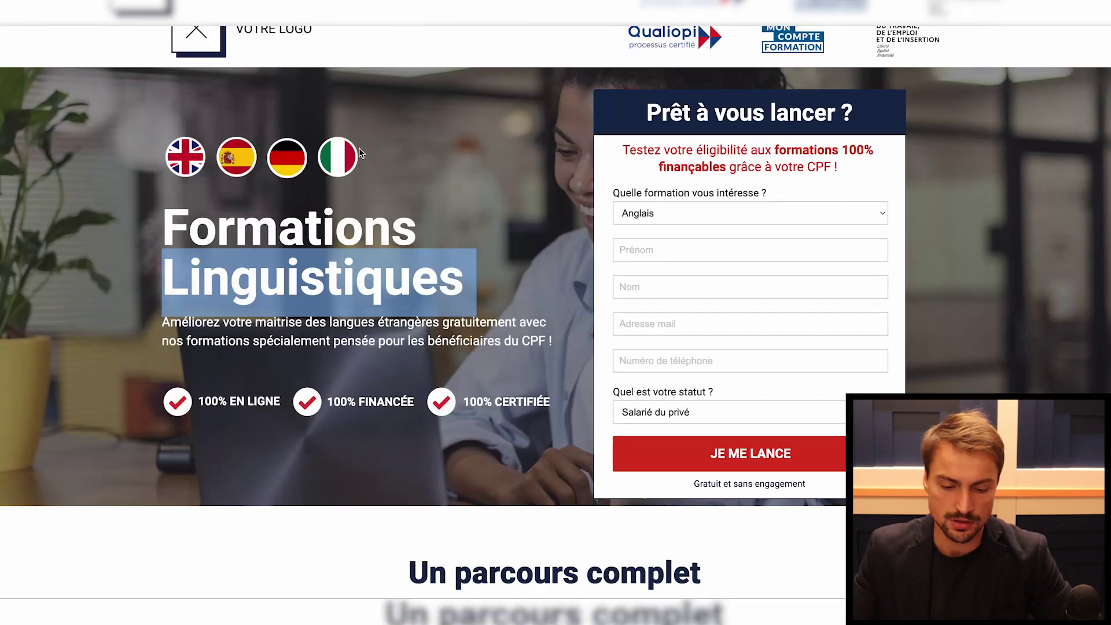
{"action": "double_click", "coordinate": [280, 243]}
{"action": "triple_click", "coordinate": [280, 271]}
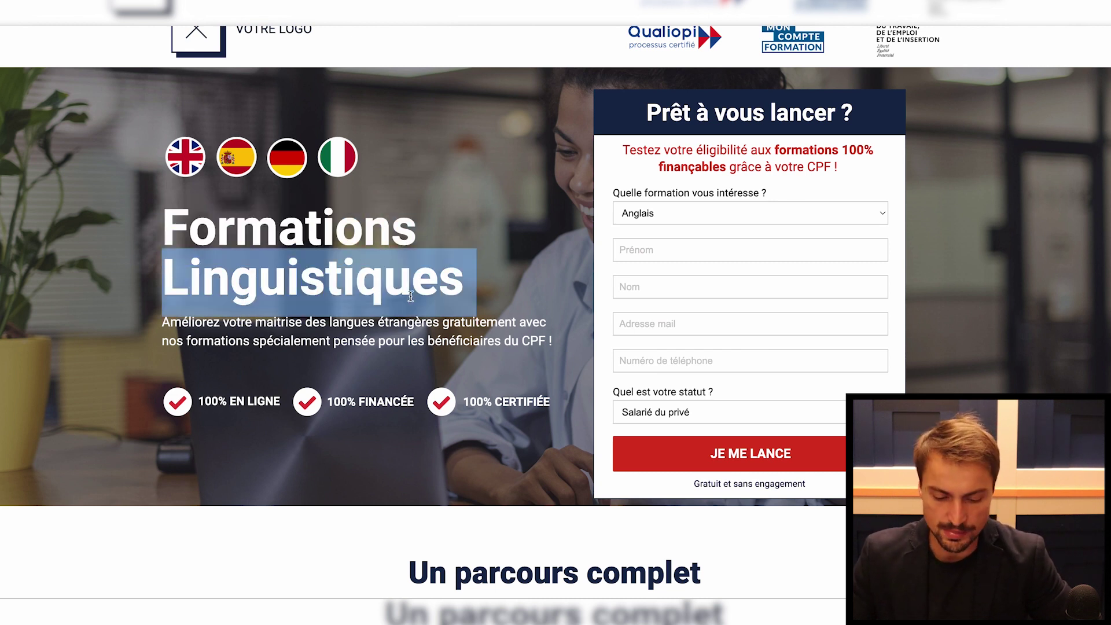
{"action": "left_click_drag", "start_coordinate": [313, 322], "coordinate": [467, 327]}
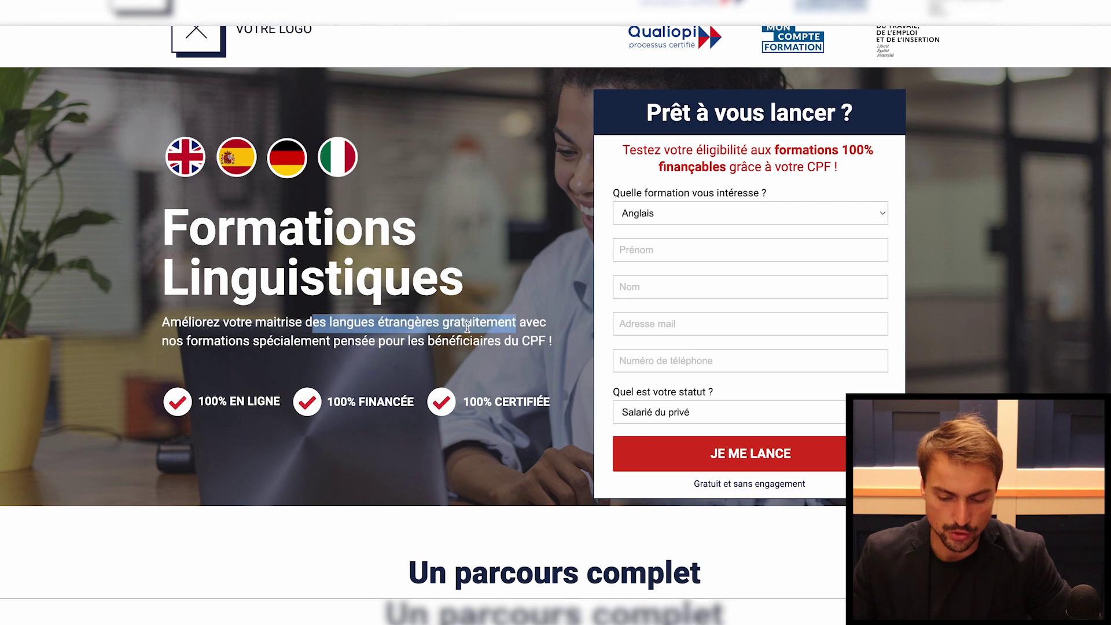
{"action": "scroll", "coordinate": [333, 345], "scroll_direction": "down", "scroll_amount": 15}
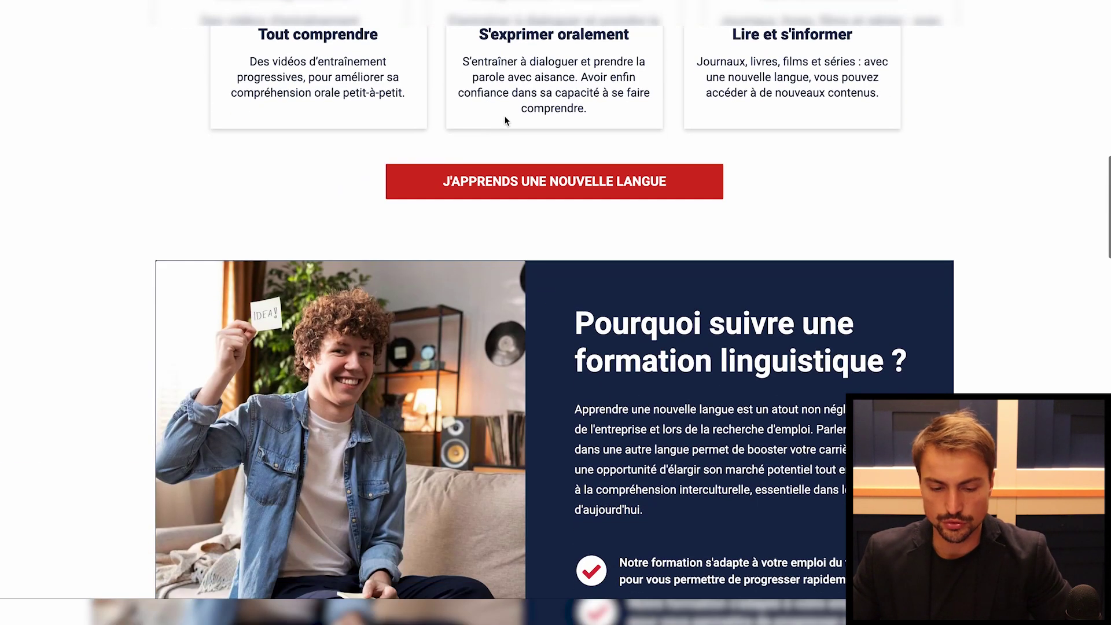
{"action": "scroll", "coordinate": [609, 435], "scroll_direction": "up", "scroll_amount": 15}
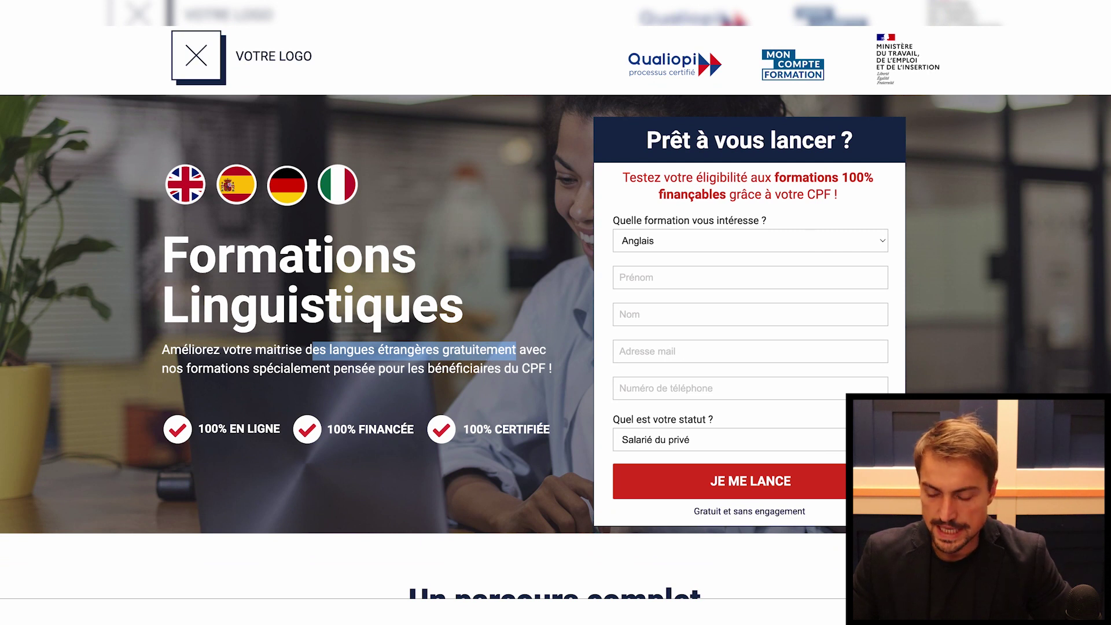
- Return to the Unbounce page list, open the published URL of PACK BLANK PAGE and examine the template's header placeholders
{"action": "left_click", "coordinate": [371, 13]}
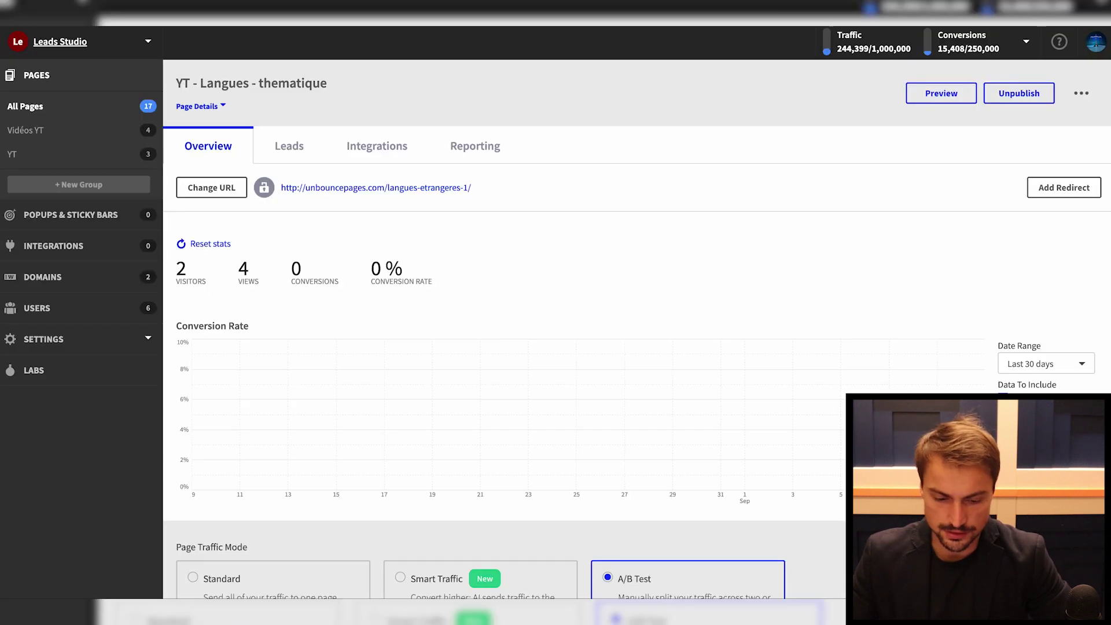
{"action": "left_click", "coordinate": [79, 82]}
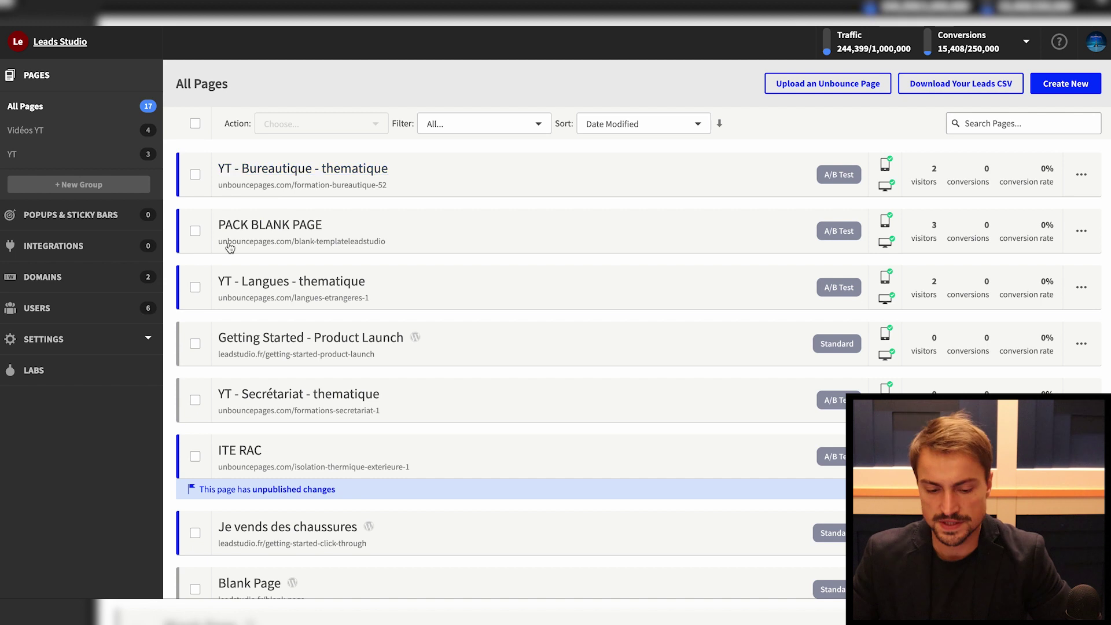
{"action": "left_click", "coordinate": [254, 227]}
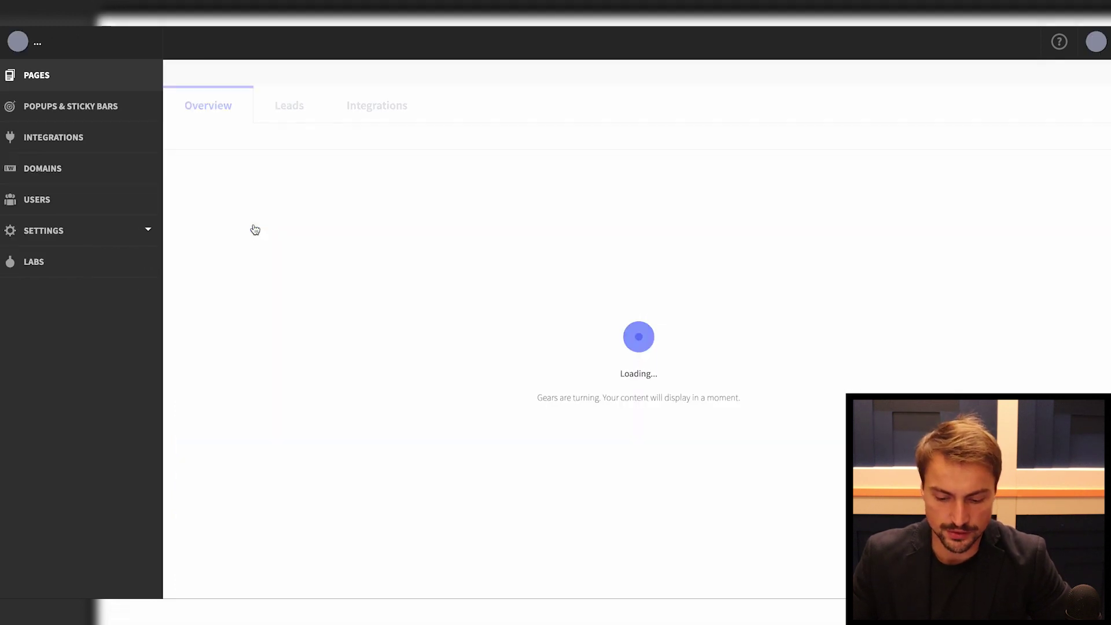
{"action": "left_click", "coordinate": [336, 187]}
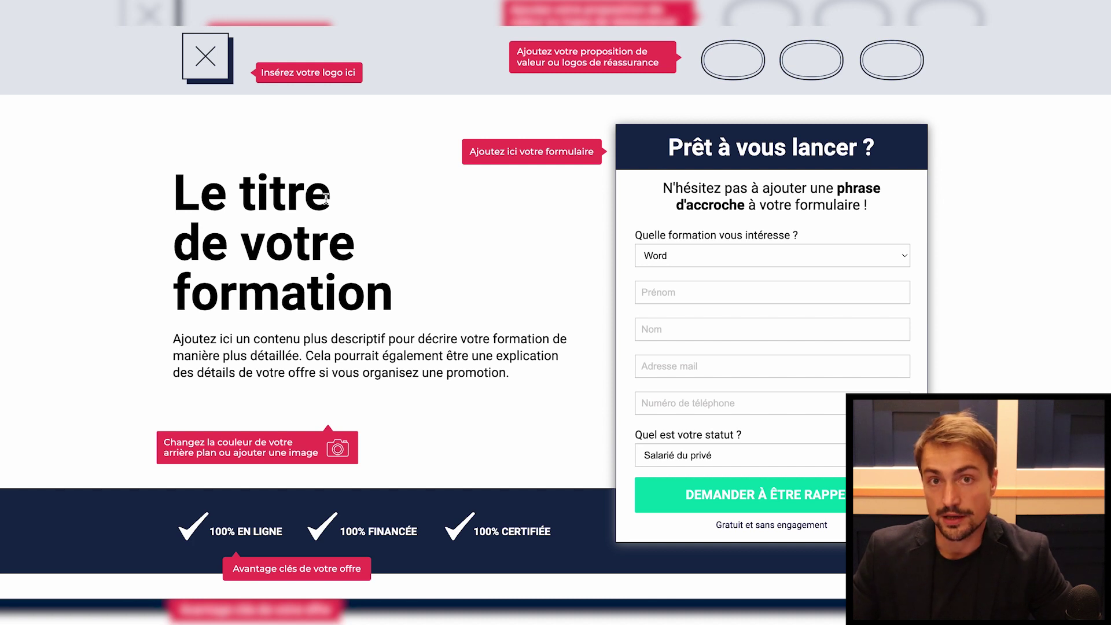
{"action": "scroll", "coordinate": [324, 203], "scroll_direction": "down", "scroll_amount": 3}
{"action": "scroll", "coordinate": [347, 199], "scroll_direction": "up", "scroll_amount": 3}
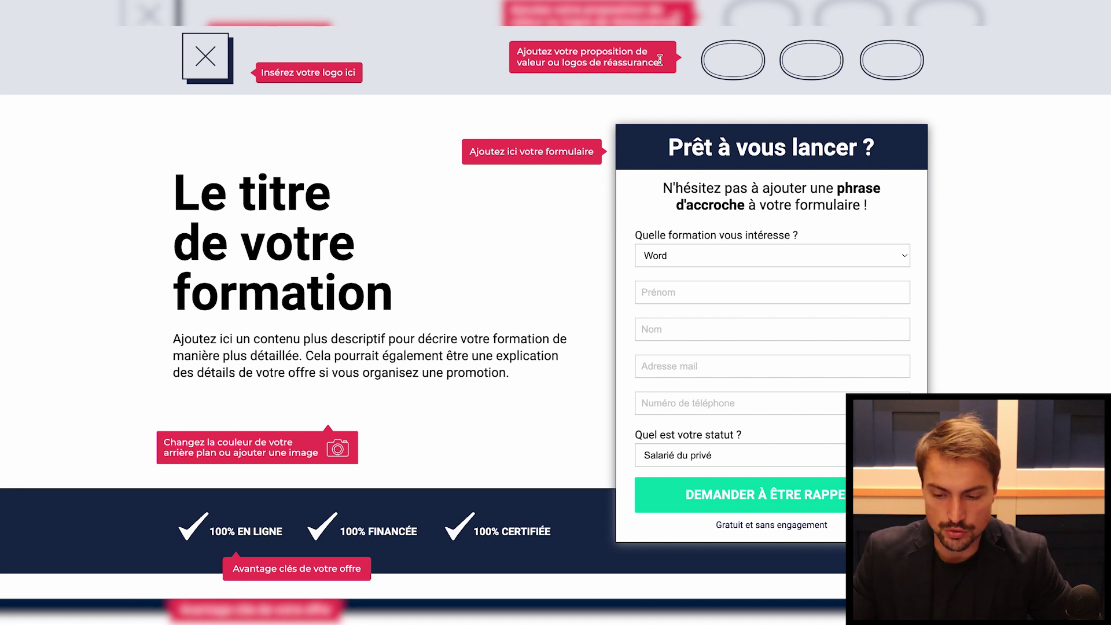
- Examine the blank template's placeholders for the training title, description, background image, lead form and key benefits
{"action": "scroll", "coordinate": [404, 249], "scroll_direction": "down", "scroll_amount": 2}
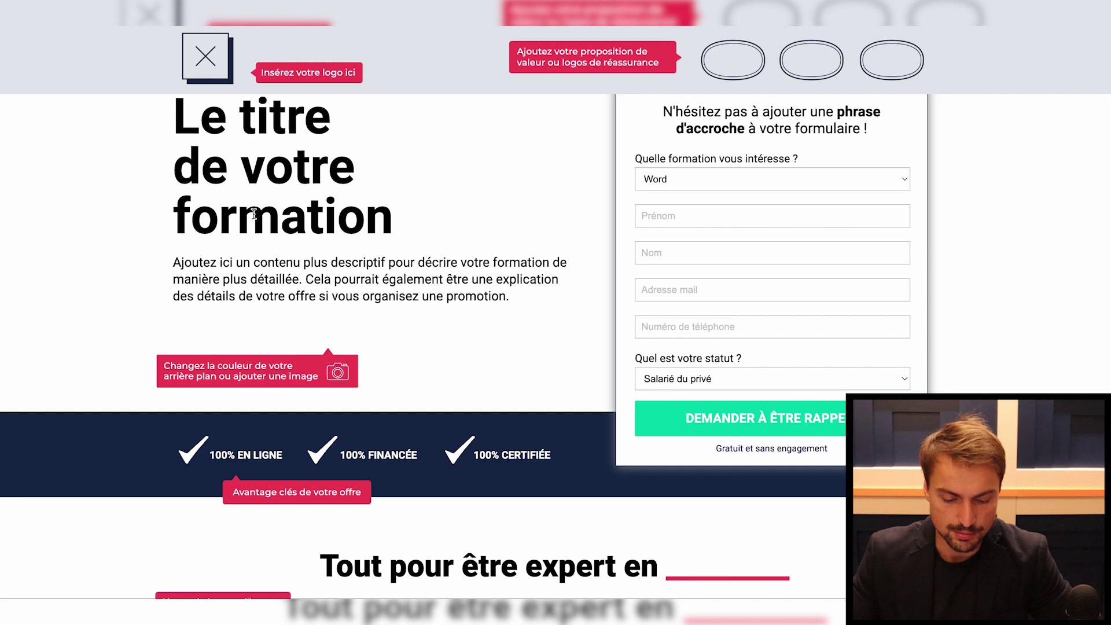
{"action": "triple_click", "coordinate": [223, 150]}
{"action": "scroll", "coordinate": [653, 272], "scroll_direction": "up", "scroll_amount": 2}
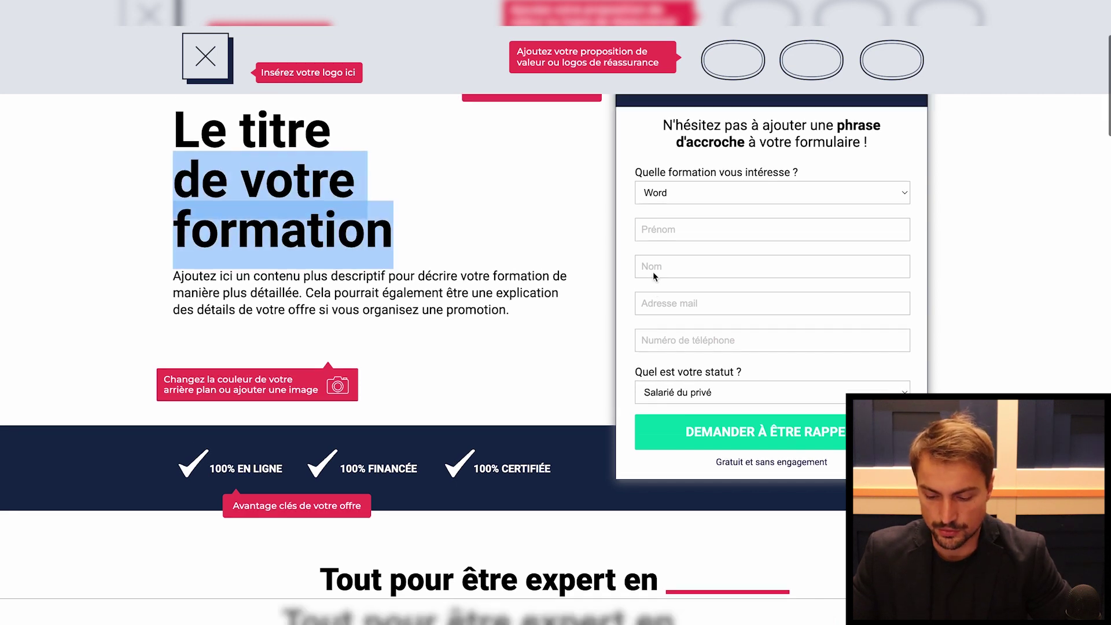
{"action": "scroll", "coordinate": [542, 191], "scroll_direction": "down", "scroll_amount": 4}
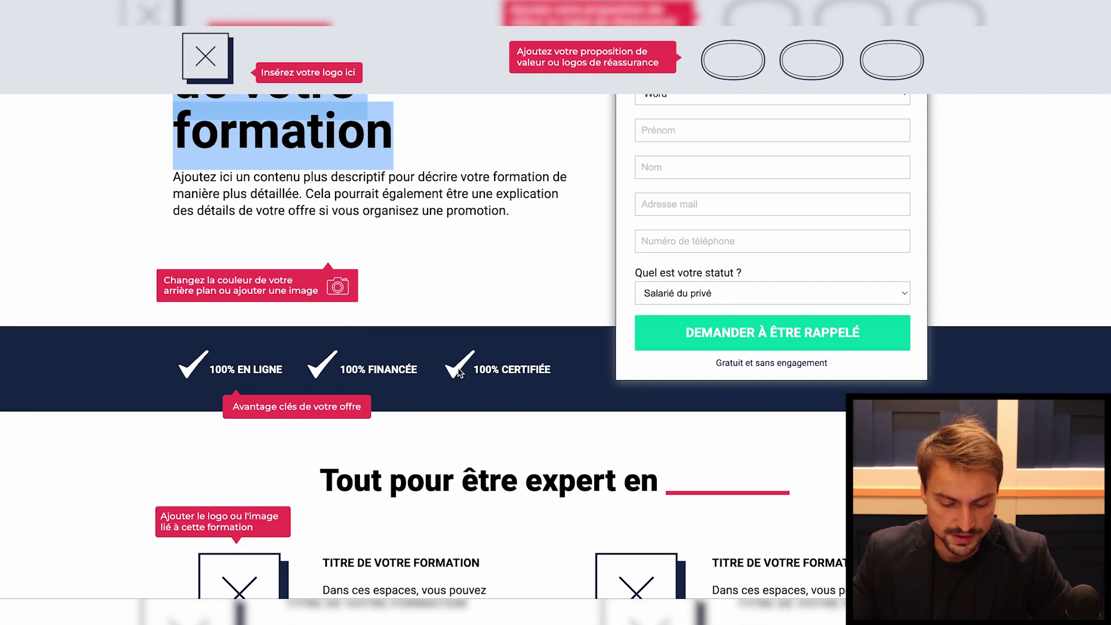
- Look through the blank template's training blocks, "Pourquoi suivre la formation" section and CPF promotional offer section
{"action": "scroll", "coordinate": [209, 356], "scroll_direction": "down", "scroll_amount": 4}
{"action": "scroll", "coordinate": [335, 422], "scroll_direction": "down", "scroll_amount": 13}
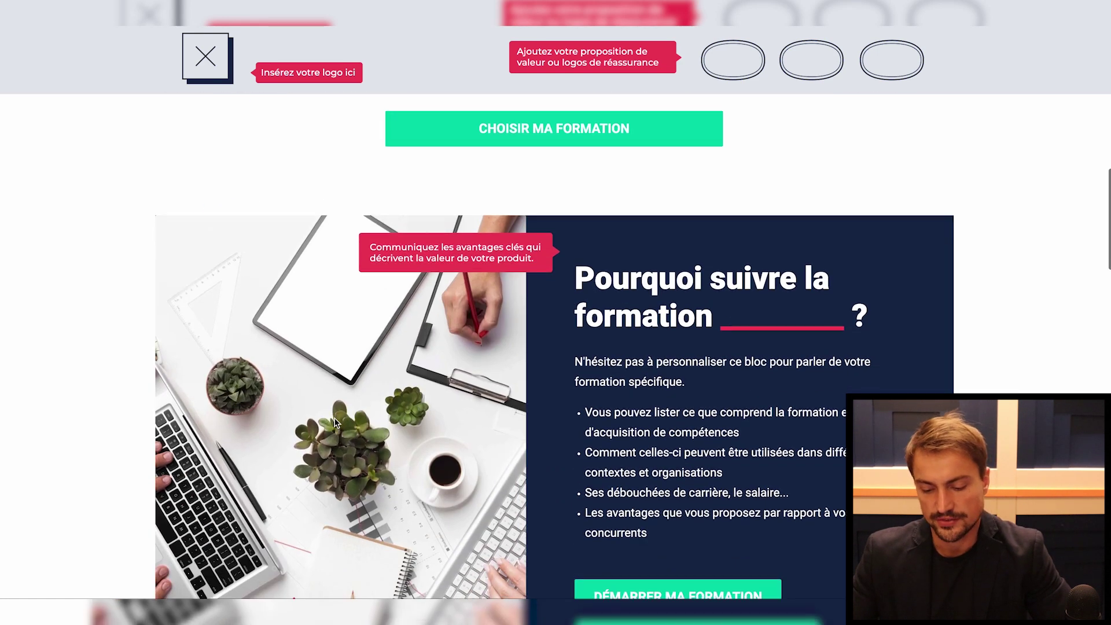
{"action": "scroll", "coordinate": [336, 423], "scroll_direction": "down", "scroll_amount": 12}
{"action": "scroll", "coordinate": [336, 422], "scroll_direction": "down", "scroll_amount": 1}
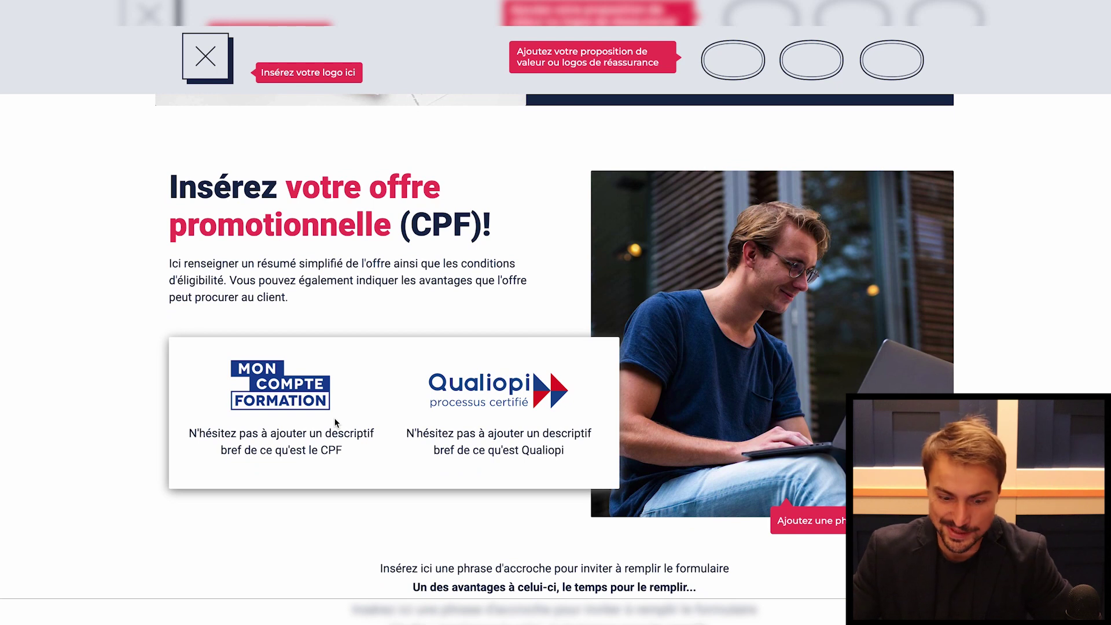
{"action": "scroll", "coordinate": [335, 422], "scroll_direction": "up", "scroll_amount": 1}
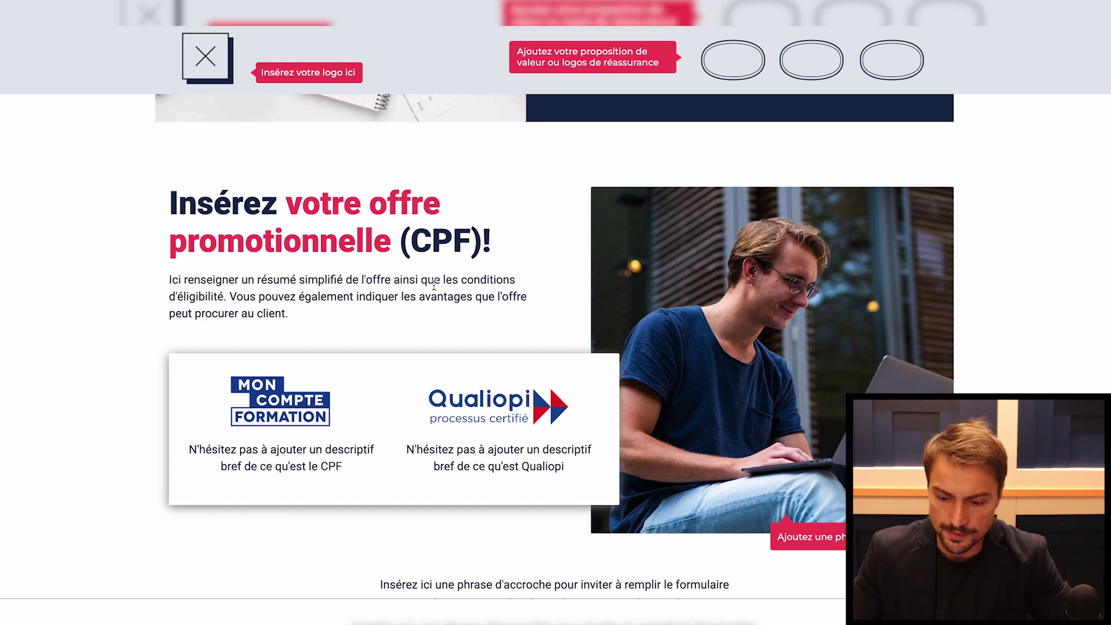
- Review the blank template's title area and lead form again, together with the "Tout pour être expert en" section below them
{"action": "scroll", "coordinate": [434, 286], "scroll_direction": "up", "scroll_amount": 15}
{"action": "scroll", "coordinate": [434, 285], "scroll_direction": "down", "scroll_amount": 4}
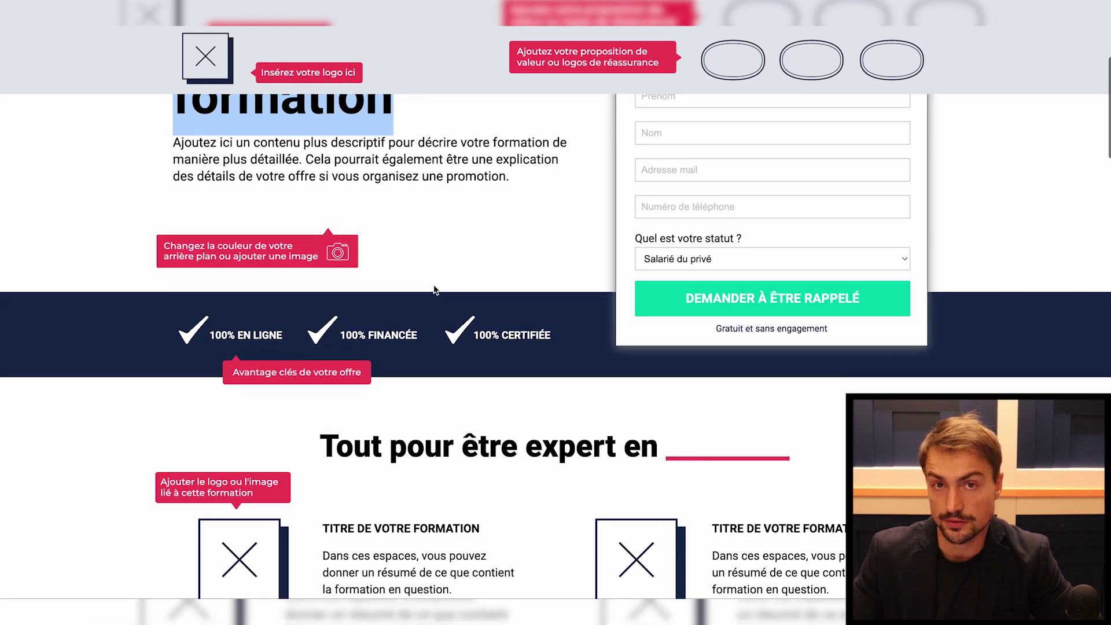
{"action": "scroll", "coordinate": [434, 285], "scroll_direction": "up", "scroll_amount": 4}
{"action": "scroll", "coordinate": [434, 286], "scroll_direction": "down", "scroll_amount": 1}
{"action": "scroll", "coordinate": [434, 285], "scroll_direction": "down", "scroll_amount": 1}
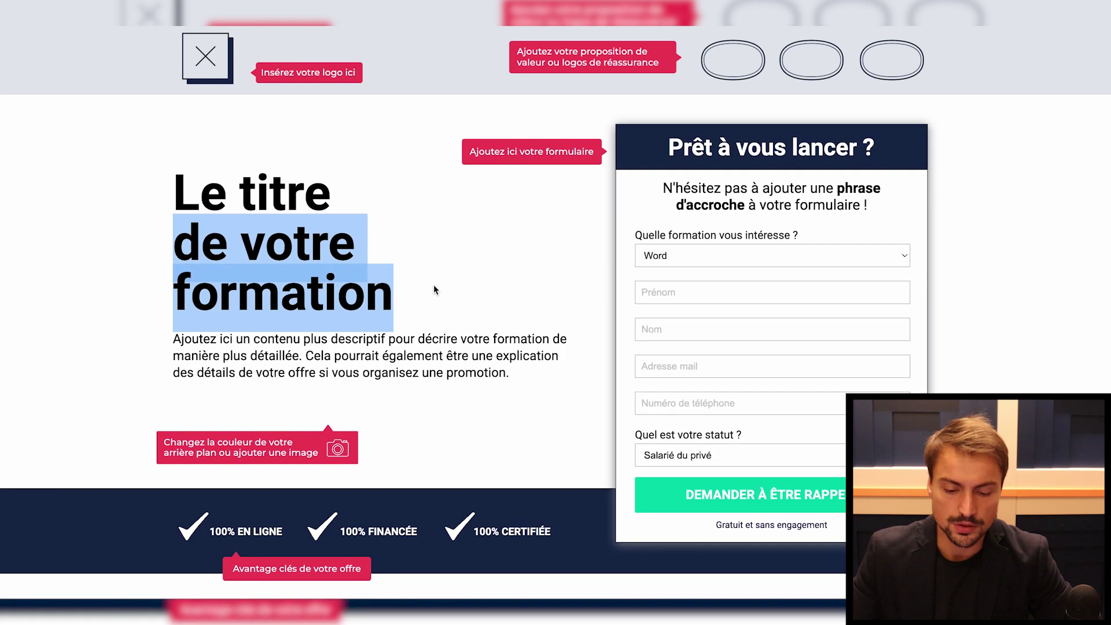
{"action": "left_click", "coordinate": [436, 203]}
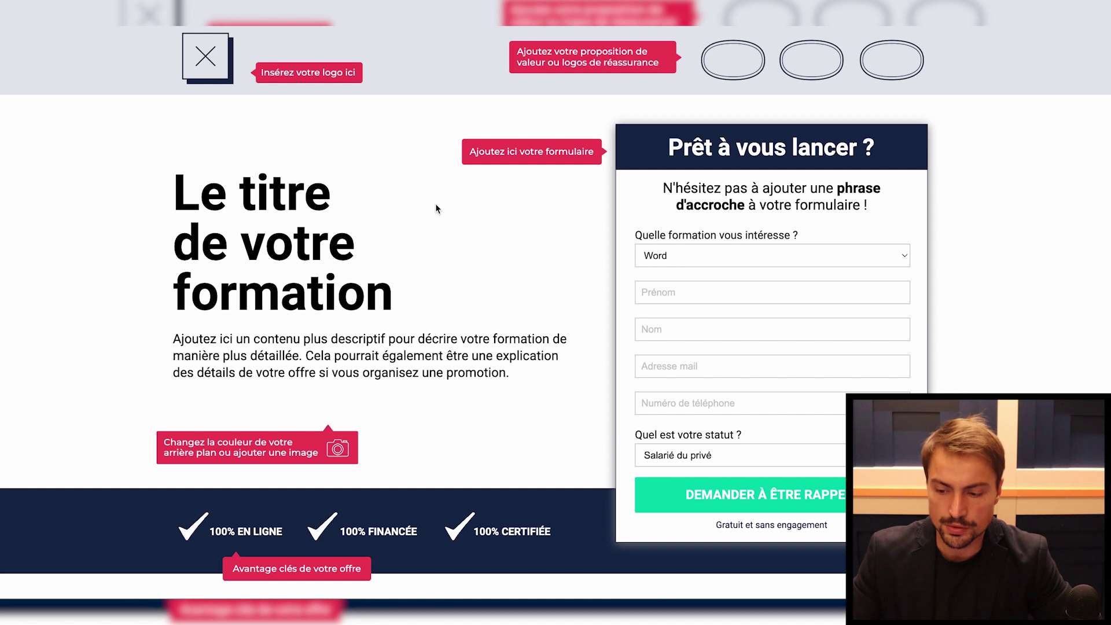
{"action": "scroll", "coordinate": [435, 203], "scroll_direction": "down", "scroll_amount": 3}
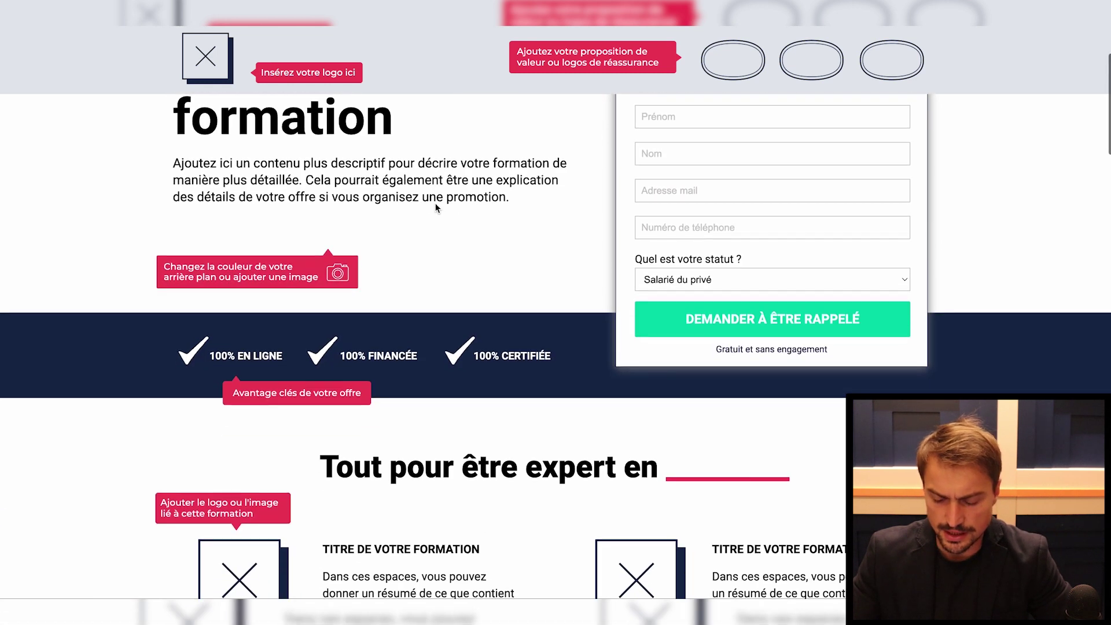
{"action": "scroll", "coordinate": [436, 203], "scroll_direction": "up", "scroll_amount": 3}
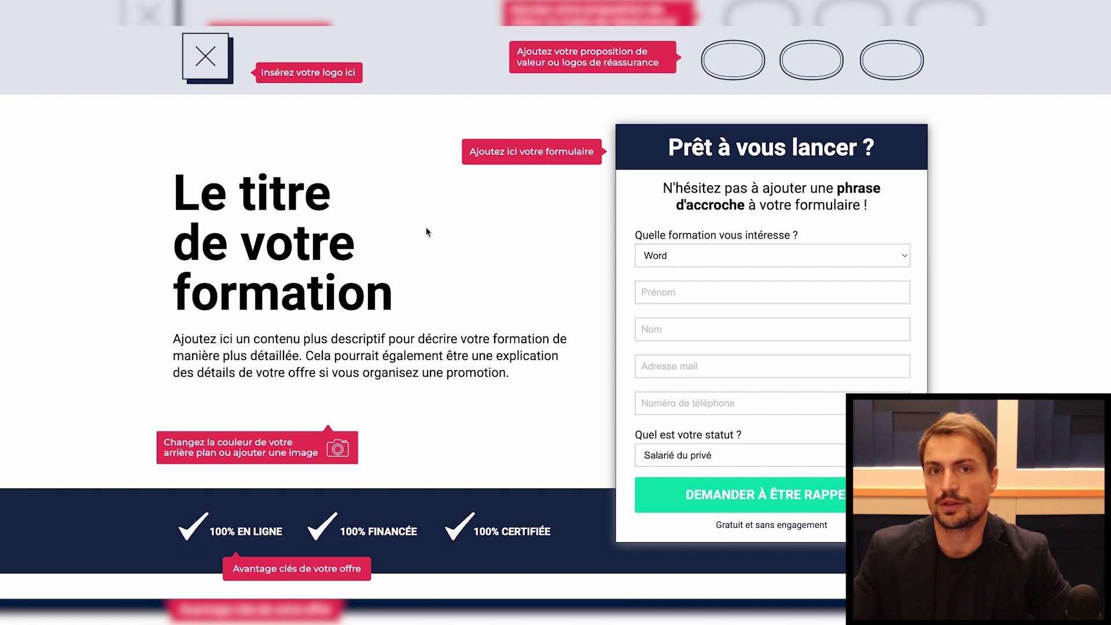
- Examine the blank template's opening section once more, from the training title and lead form down to the key benefits and first training blocks
{"action": "scroll", "coordinate": [427, 232], "scroll_direction": "down", "scroll_amount": 1}
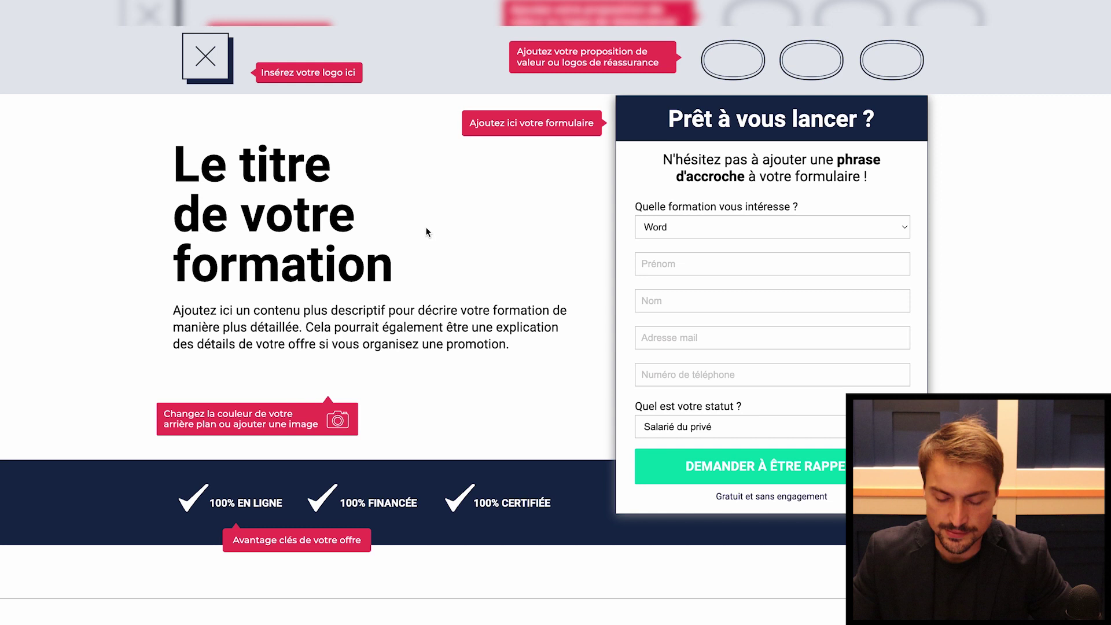
{"action": "scroll", "coordinate": [427, 233], "scroll_direction": "down", "scroll_amount": 5}
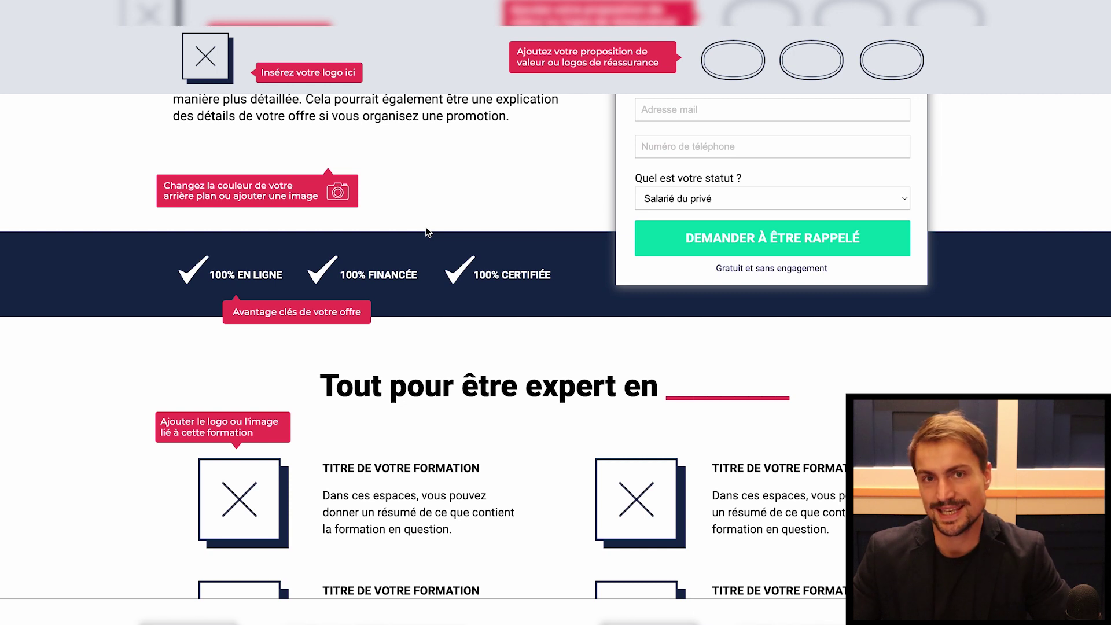
{"action": "scroll", "coordinate": [427, 232], "scroll_direction": "up", "scroll_amount": 5}
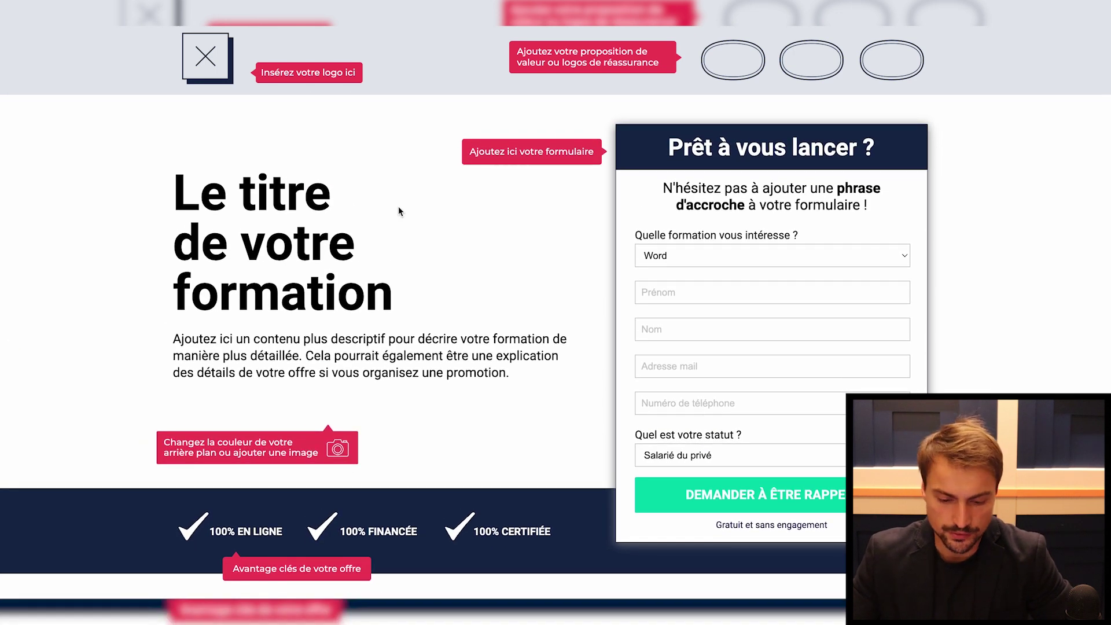
{"action": "scroll", "coordinate": [398, 208], "scroll_direction": "down", "scroll_amount": 4}
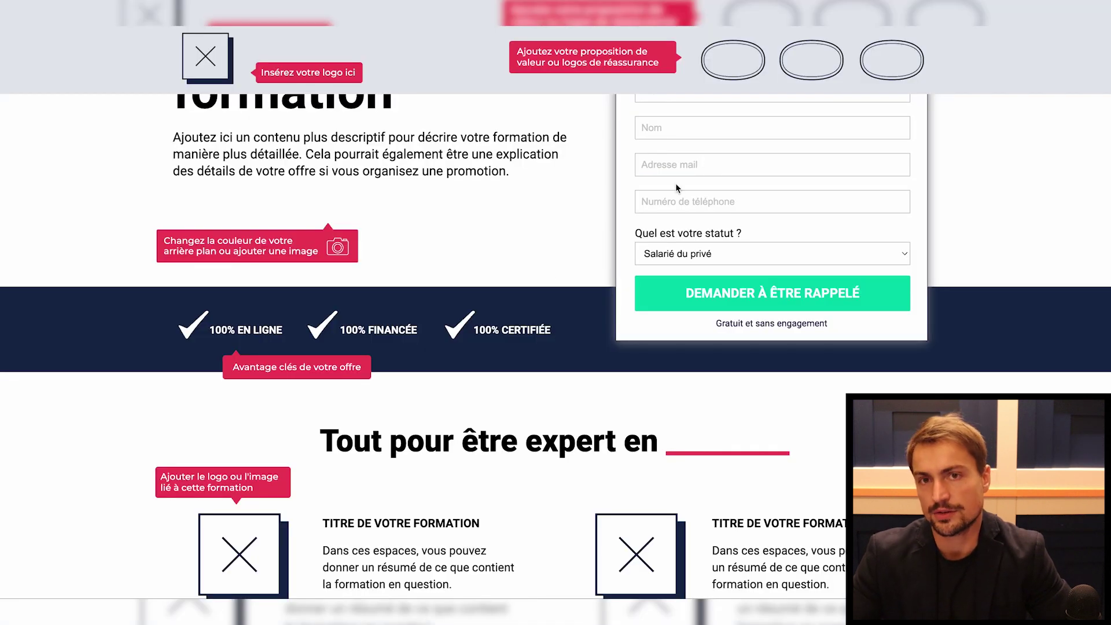
{"action": "scroll", "coordinate": [468, 307], "scroll_direction": "up", "scroll_amount": 5}
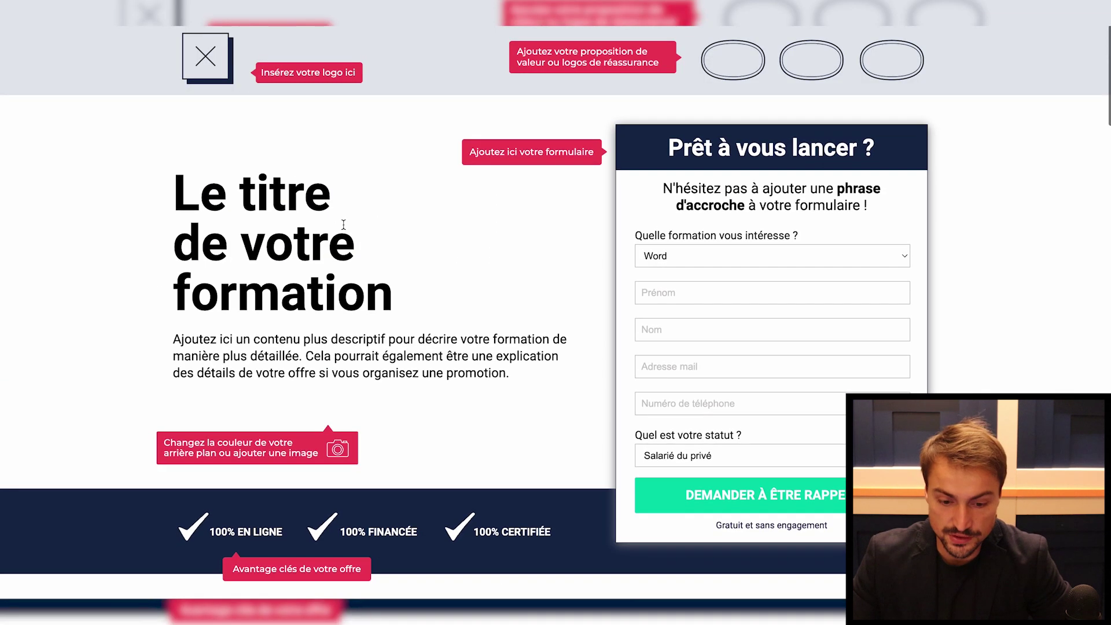
{"action": "scroll", "coordinate": [343, 225], "scroll_direction": "down", "scroll_amount": 1}
{"action": "scroll", "coordinate": [343, 225], "scroll_direction": "down", "scroll_amount": 3}
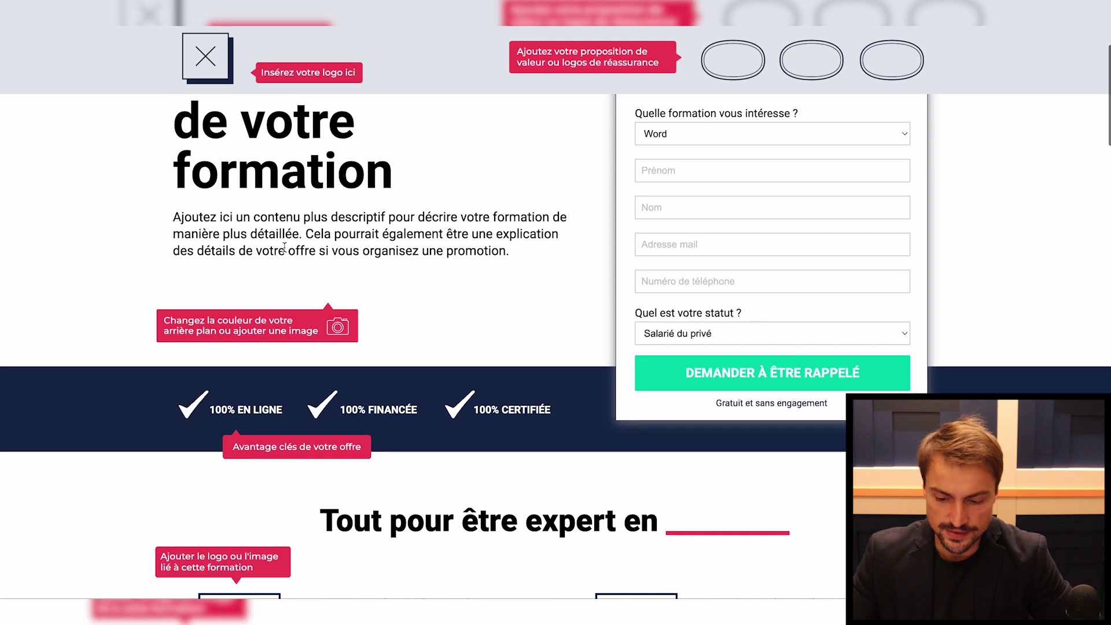
{"action": "scroll", "coordinate": [284, 247], "scroll_direction": "down", "scroll_amount": 2}
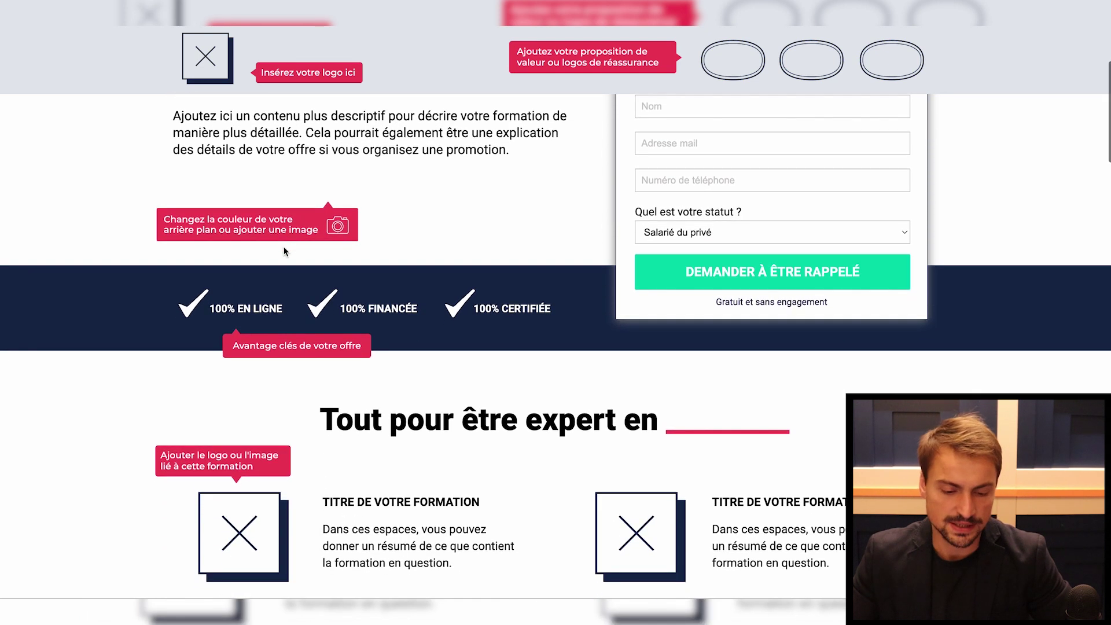